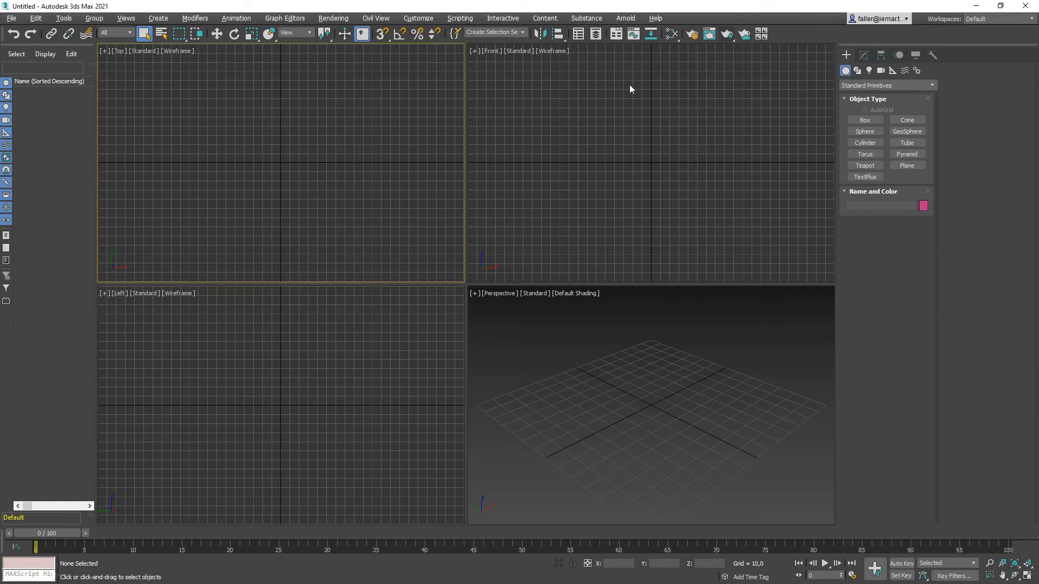
- Enable Legacy 3ds Max Map support in the Arnold system render settings and close the render setup
click(693, 35)
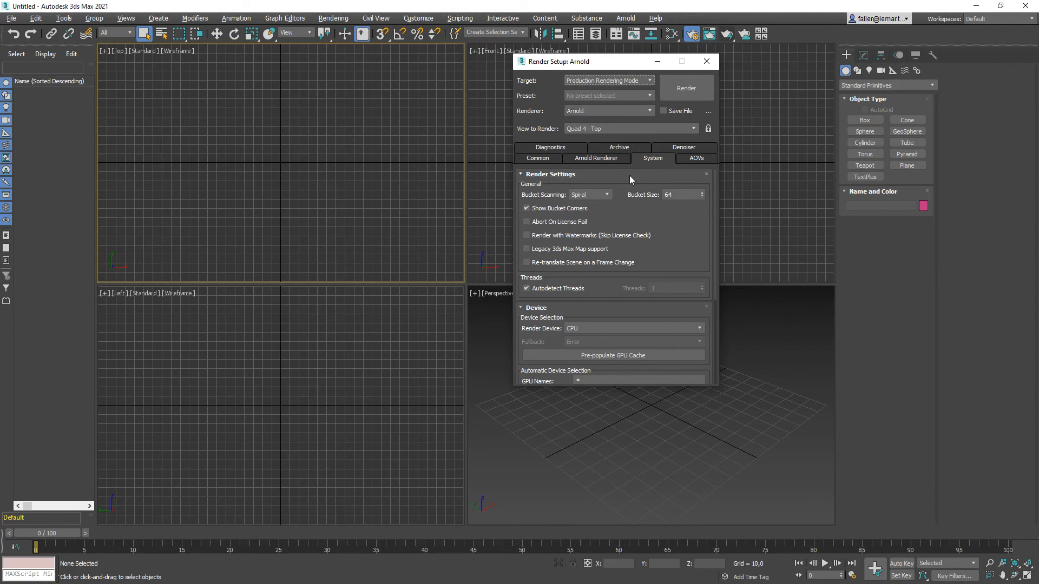
click(586, 158)
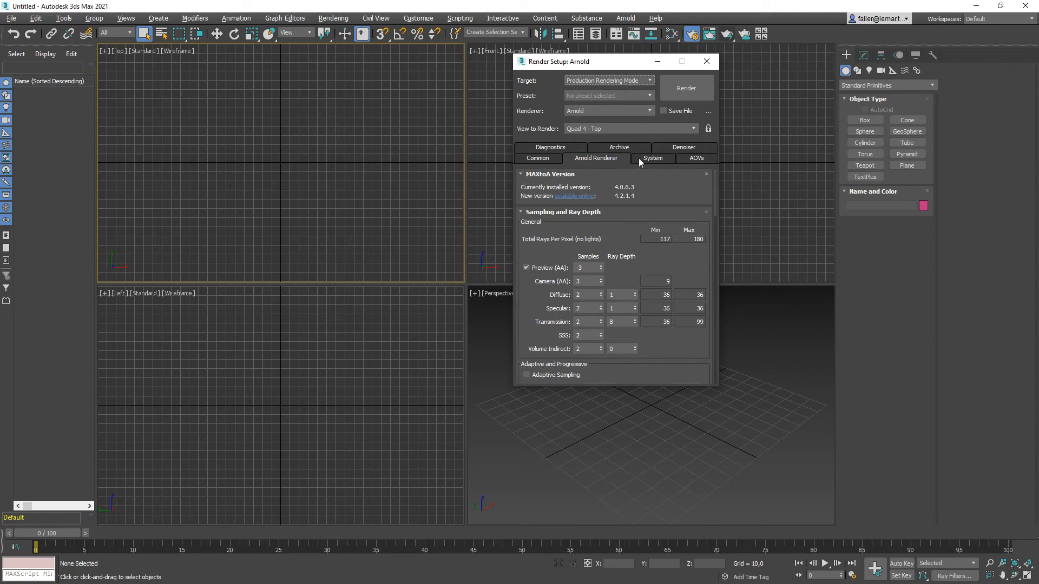
click(656, 158)
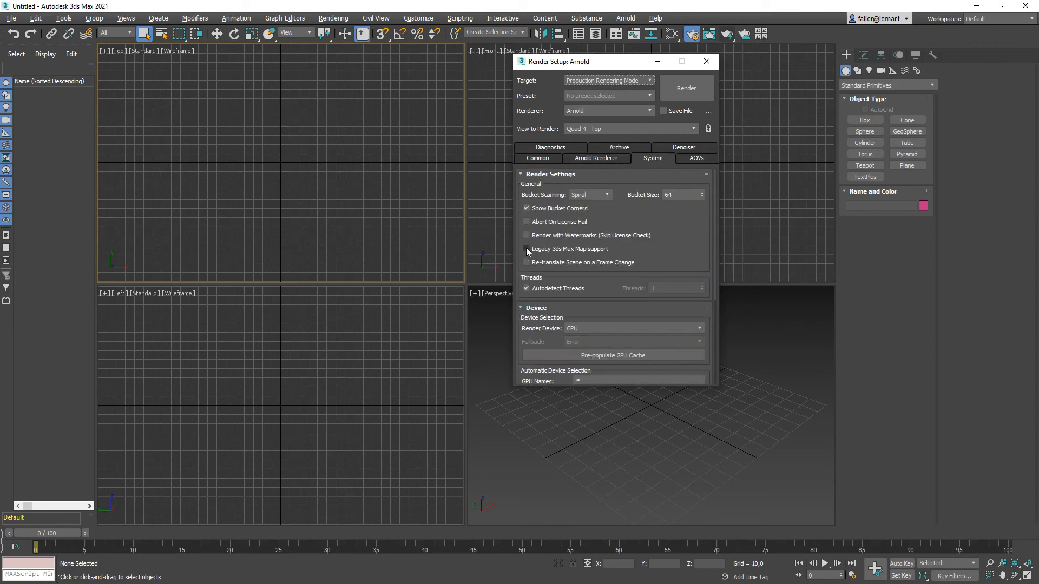
mouse_move(525, 248)
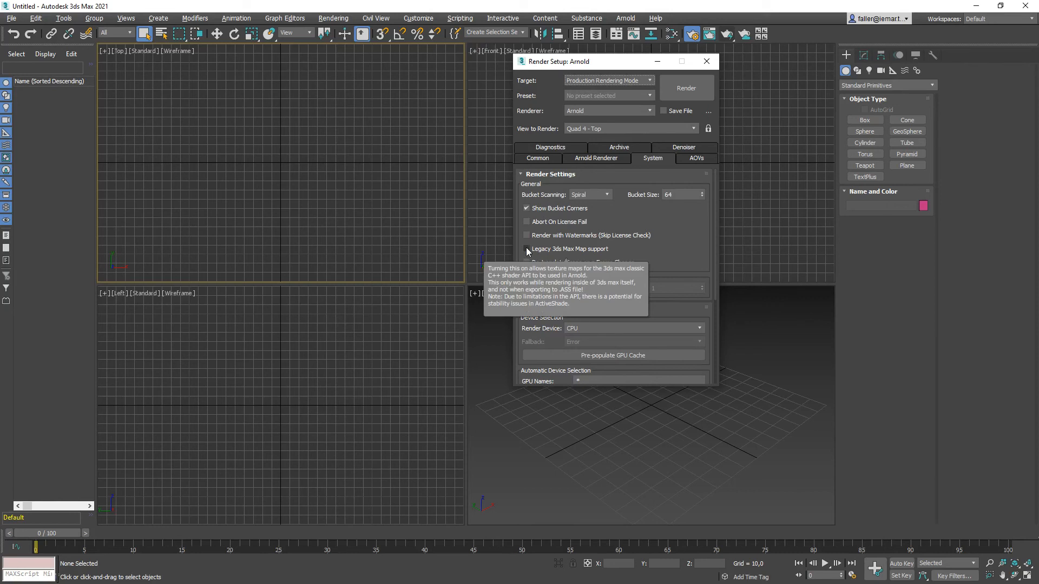
click(526, 249)
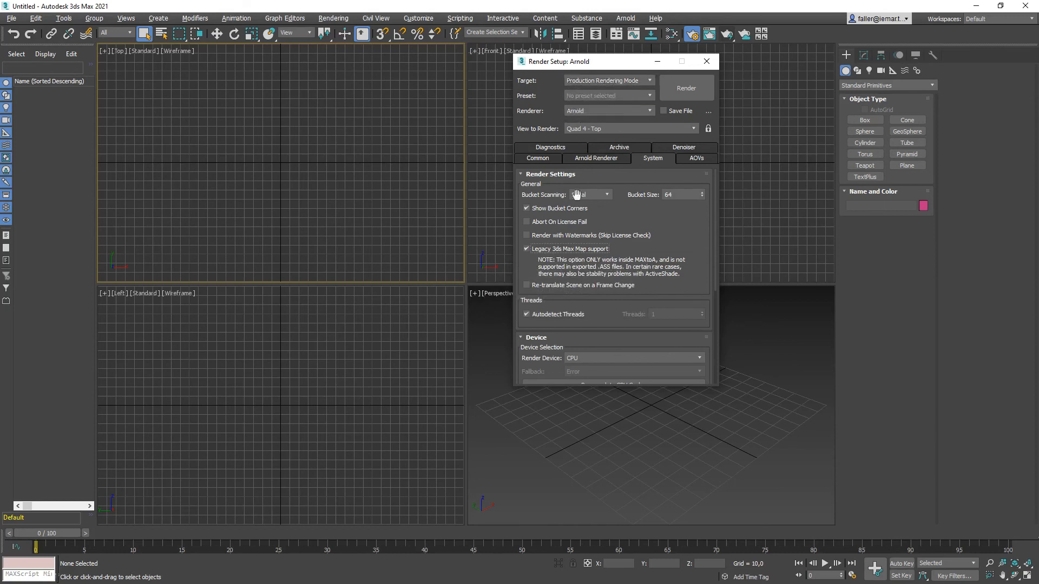
click(706, 62)
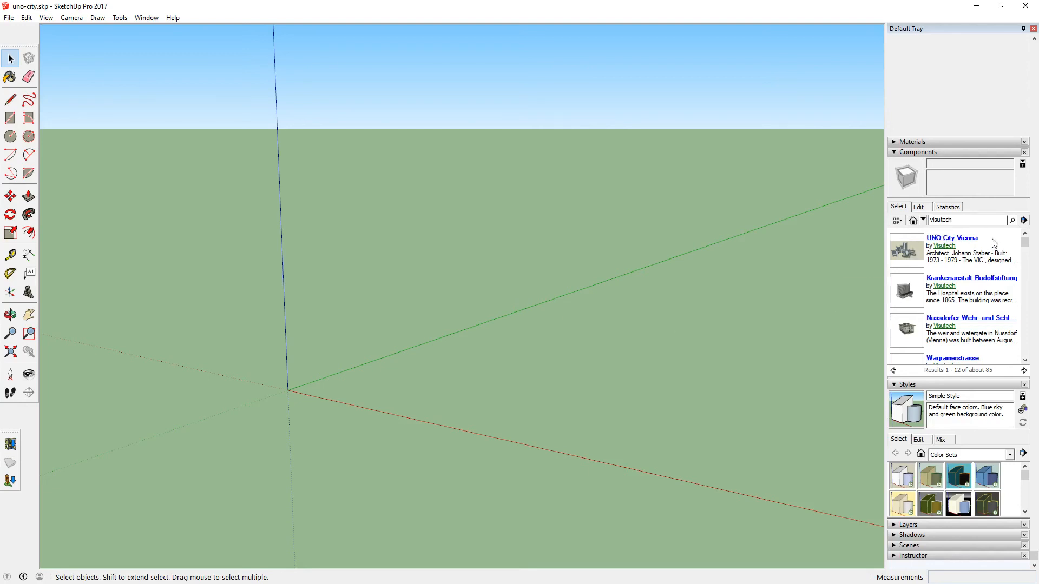
- Load the UNO City Vienna model from the visutech 3D Warehouse results into the scene and inspect it from above
click(962, 238)
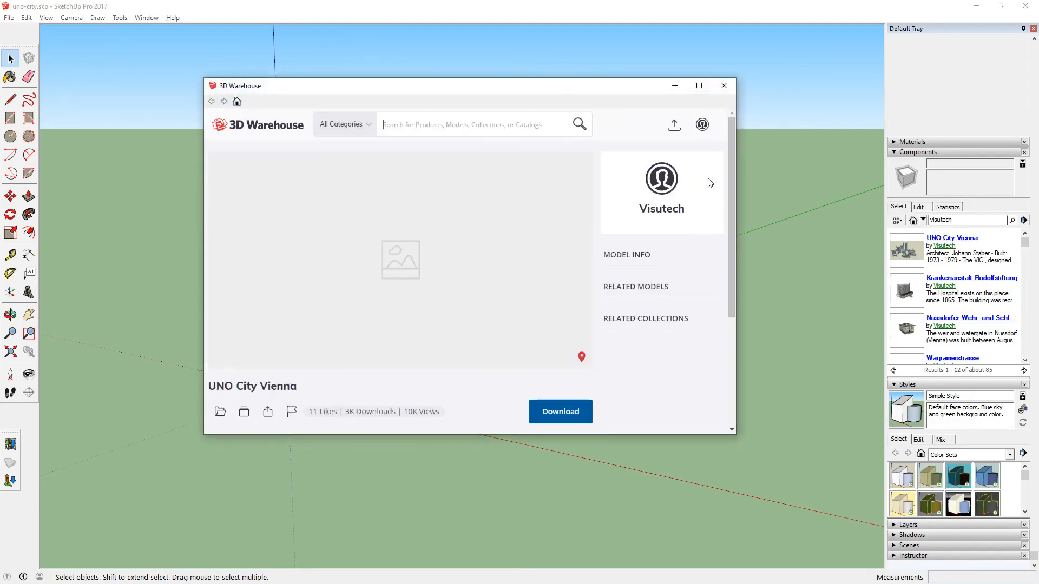
click(724, 86)
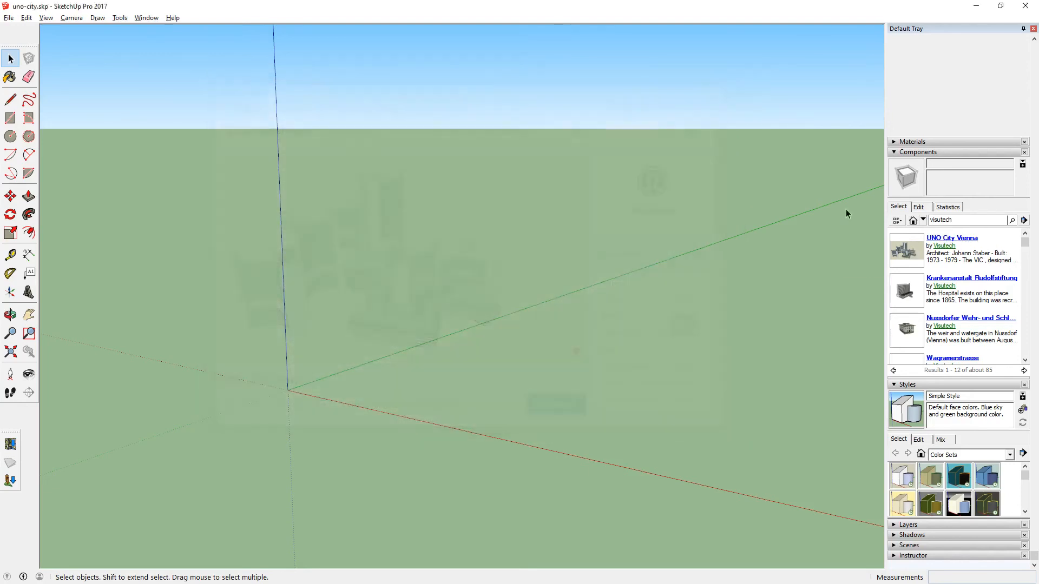
click(910, 253)
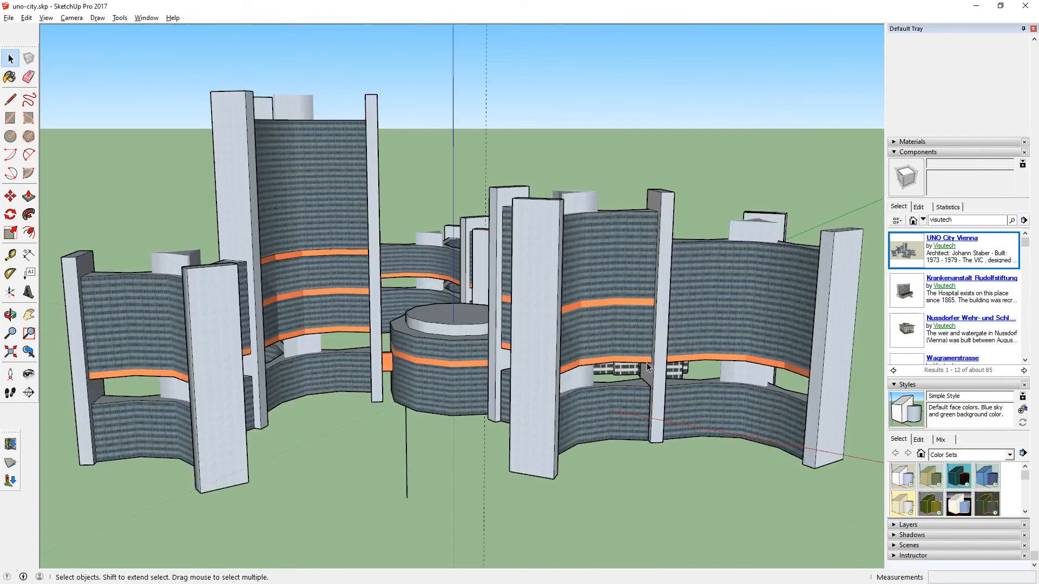
scroll(639, 353, down, 6)
middle_drag(639, 352, 489, 160)
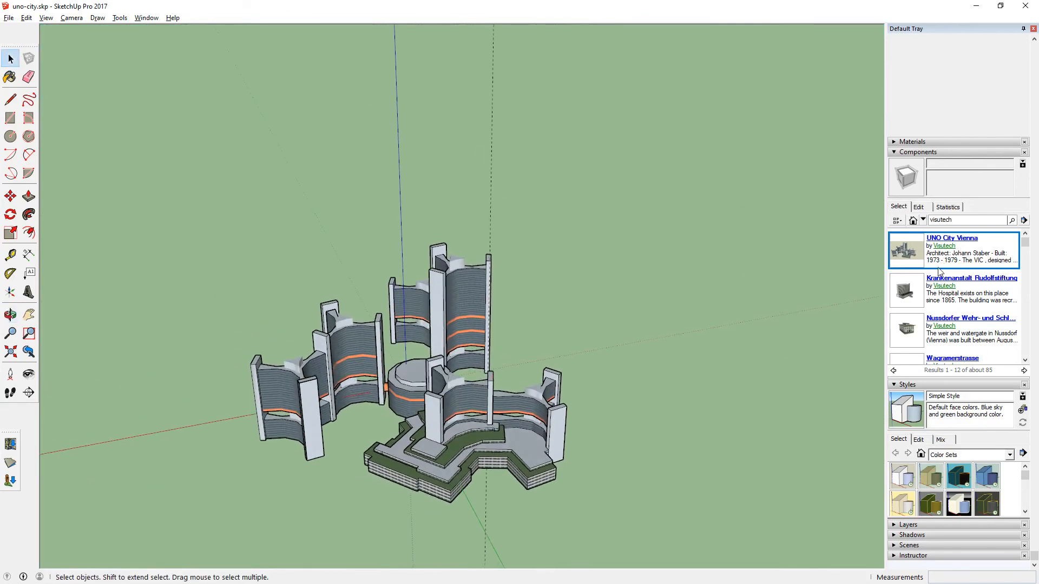
scroll(939, 272, down, 10)
scroll(939, 270, up, 9)
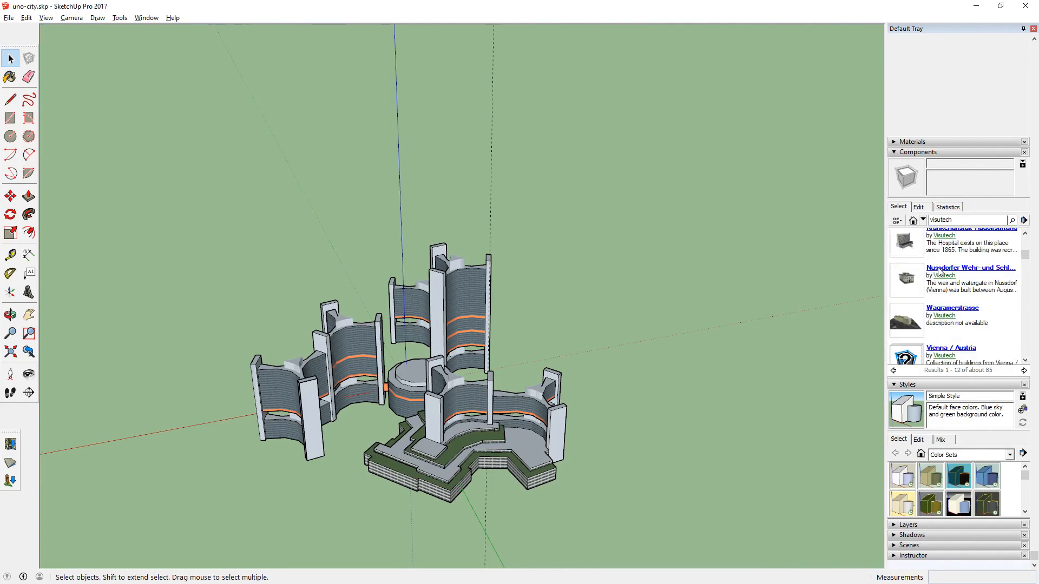
scroll(939, 272, up, 3)
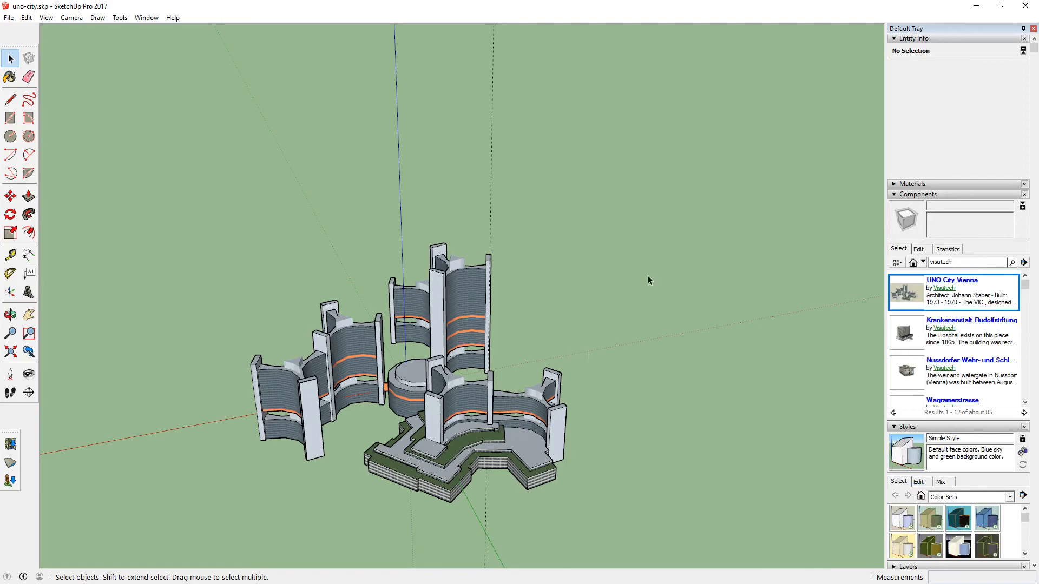
click(8, 18)
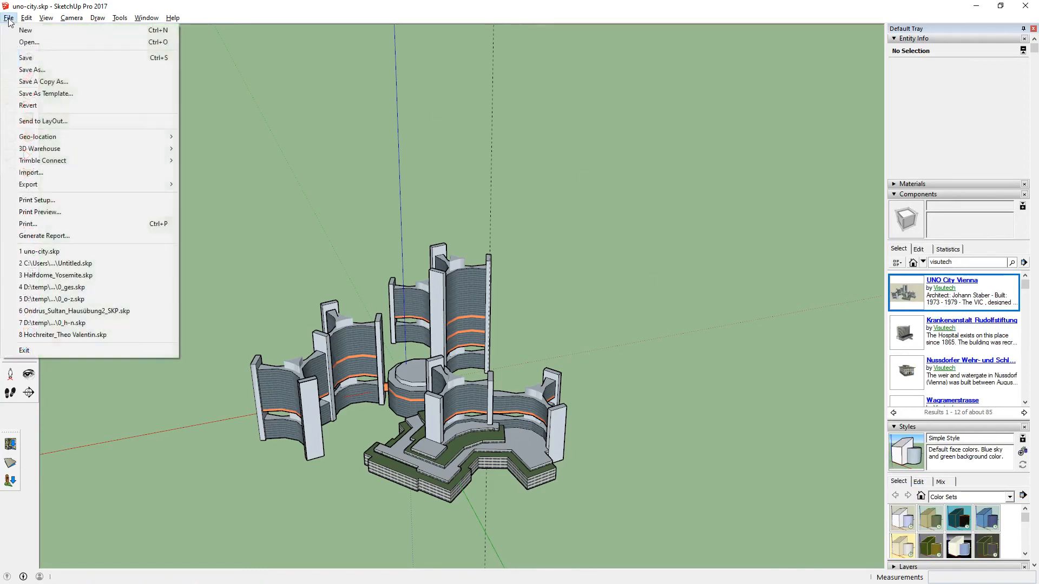
click(29, 69)
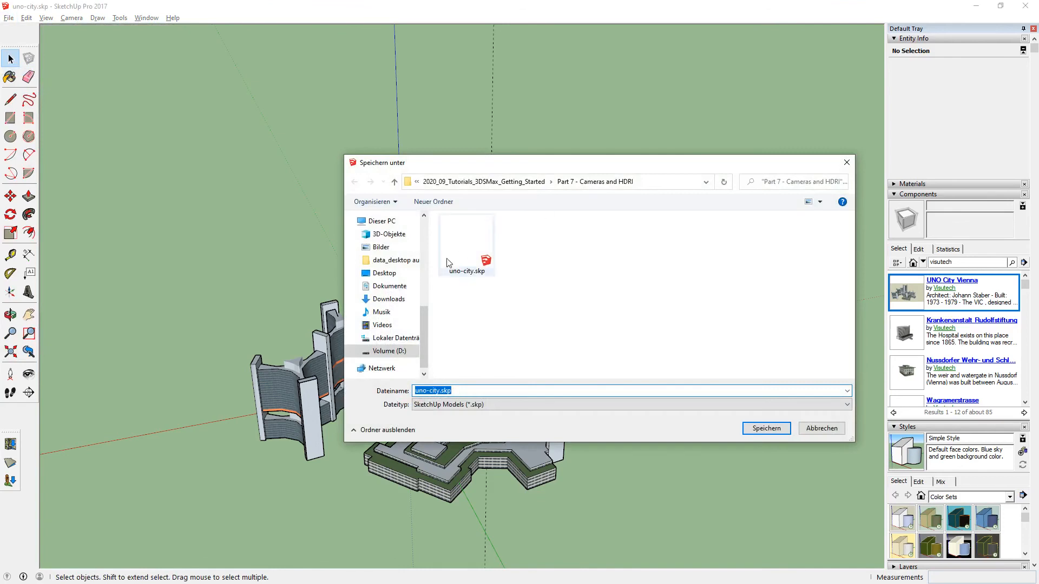
click(838, 432)
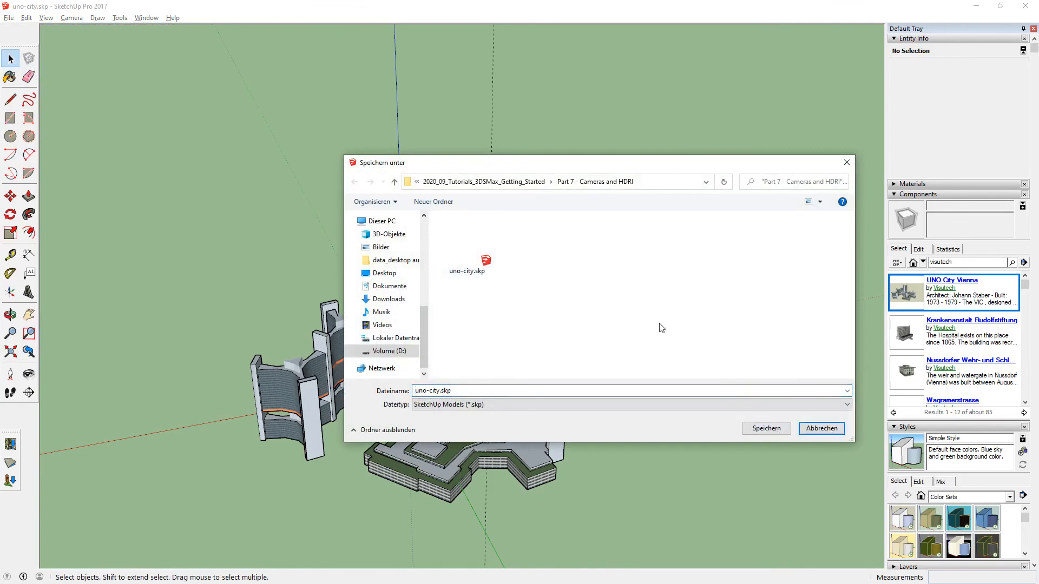
click(821, 429)
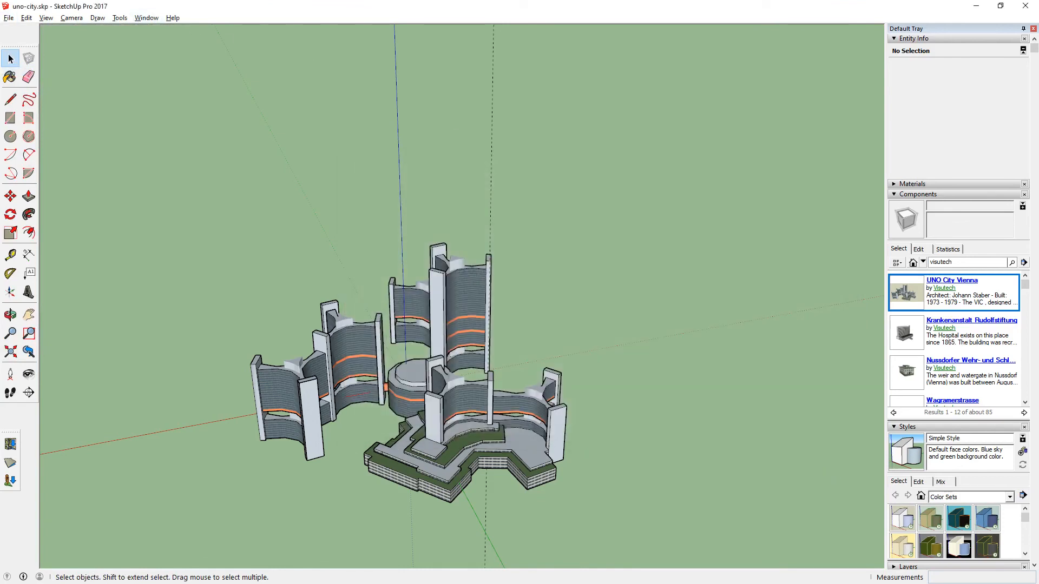
- Save the SketchUp model under its existing file name and dismiss the validity check
click(9, 18)
click(30, 59)
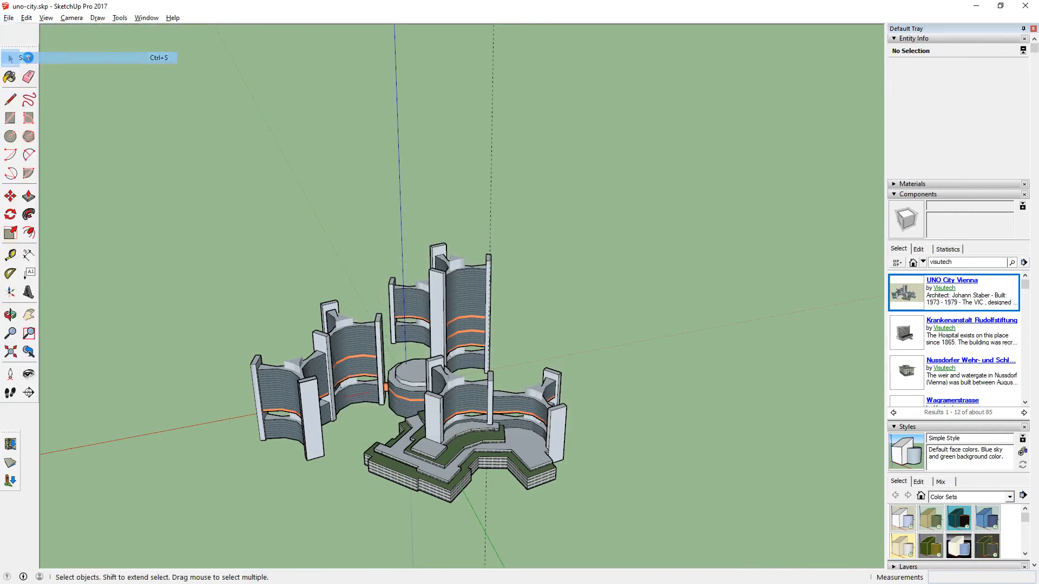
click(446, 317)
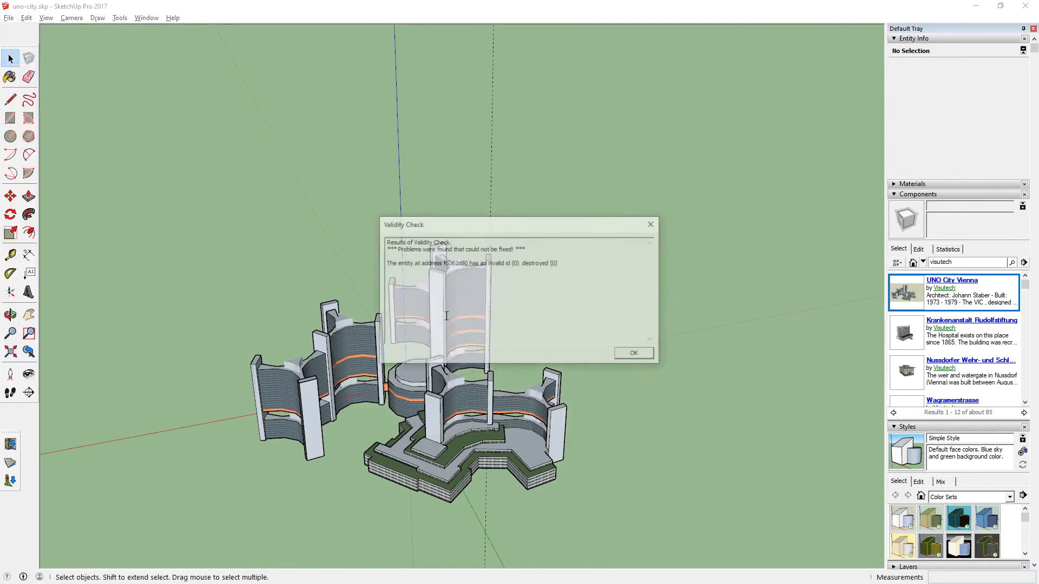
click(652, 224)
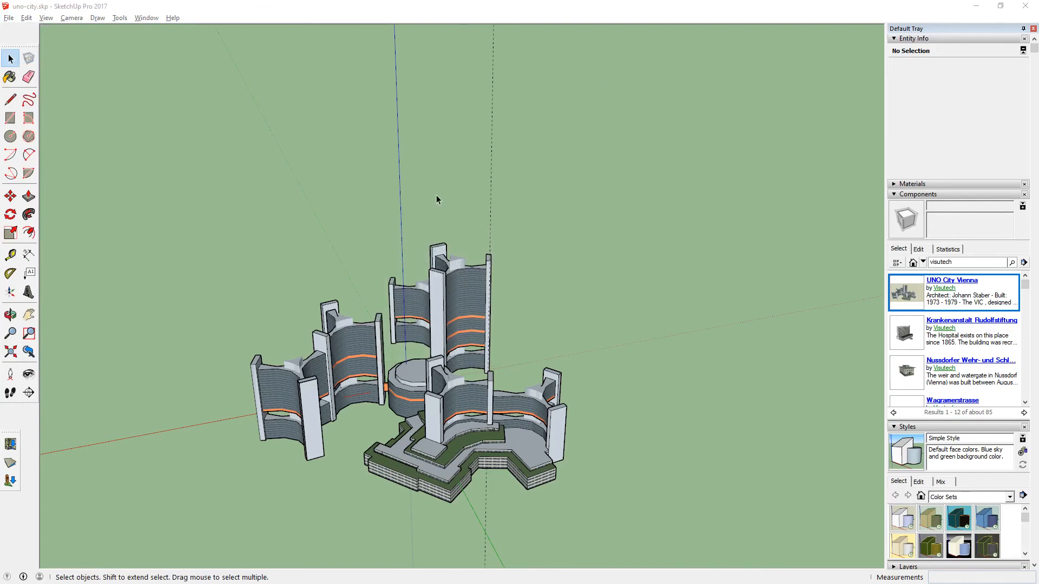
- Switch to 3ds Max and import uno-city.skp with Z-Up, Use Groups hierarchy, preserved layers and imported textures
key(alt+Tab)
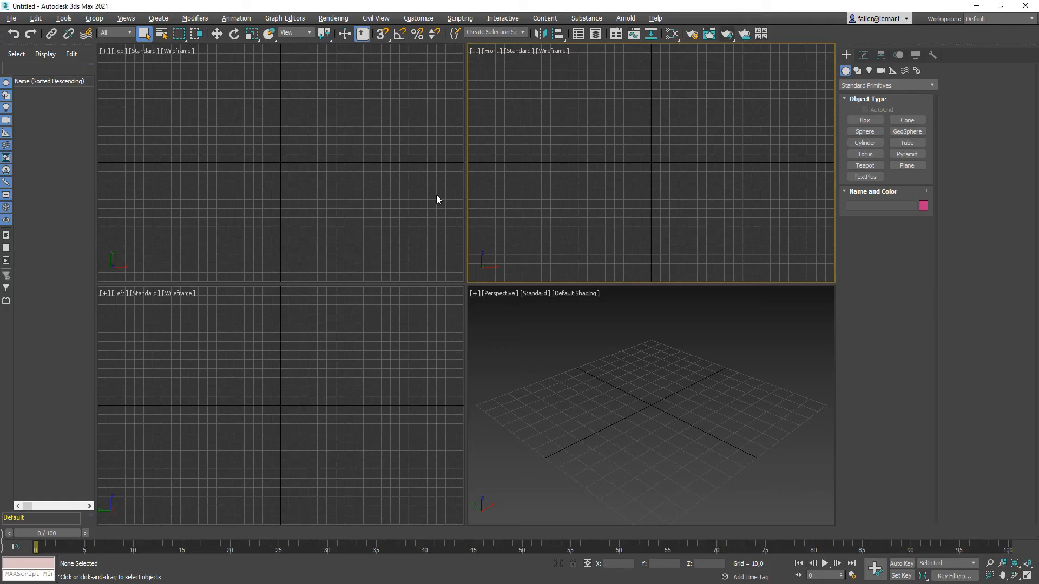
click(257, 156)
click(11, 18)
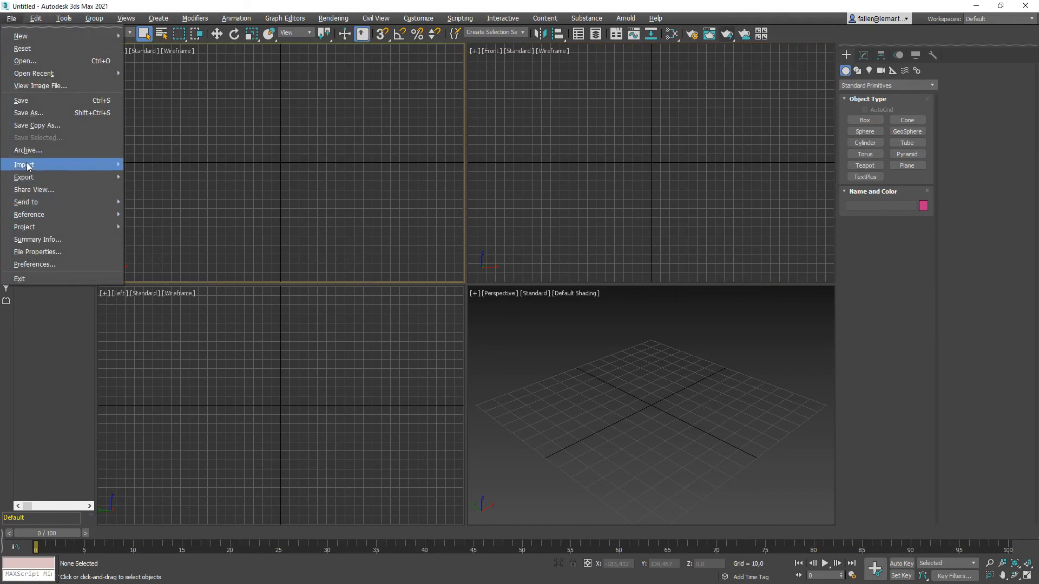
mouse_move(27, 165)
click(145, 164)
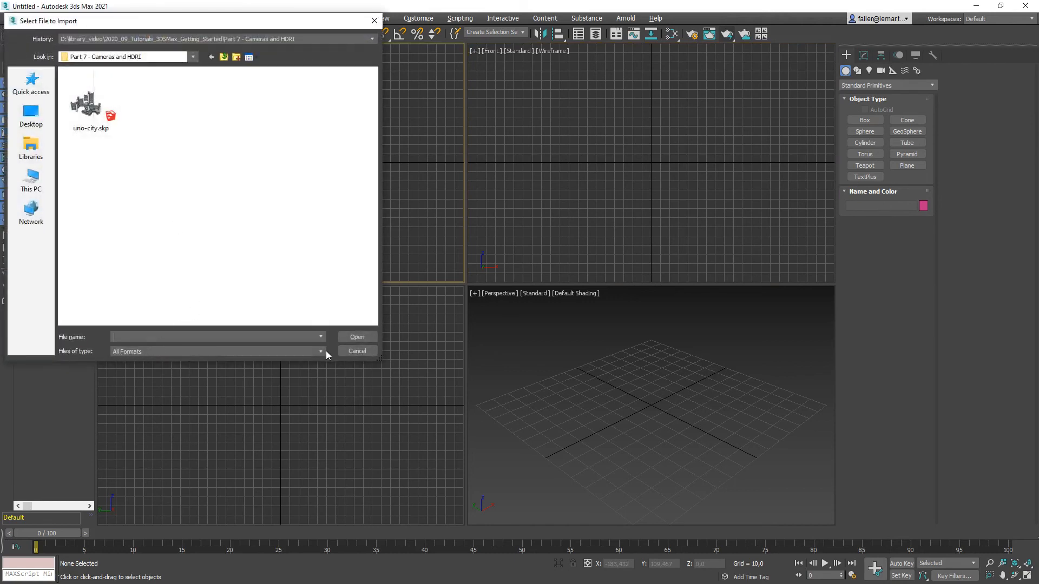
double_click(90, 106)
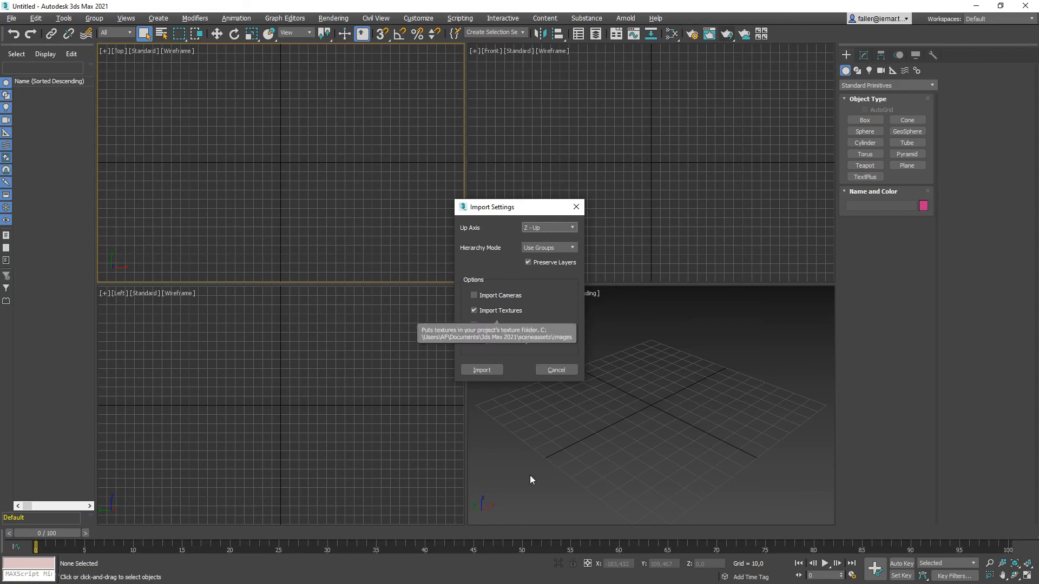
click(488, 370)
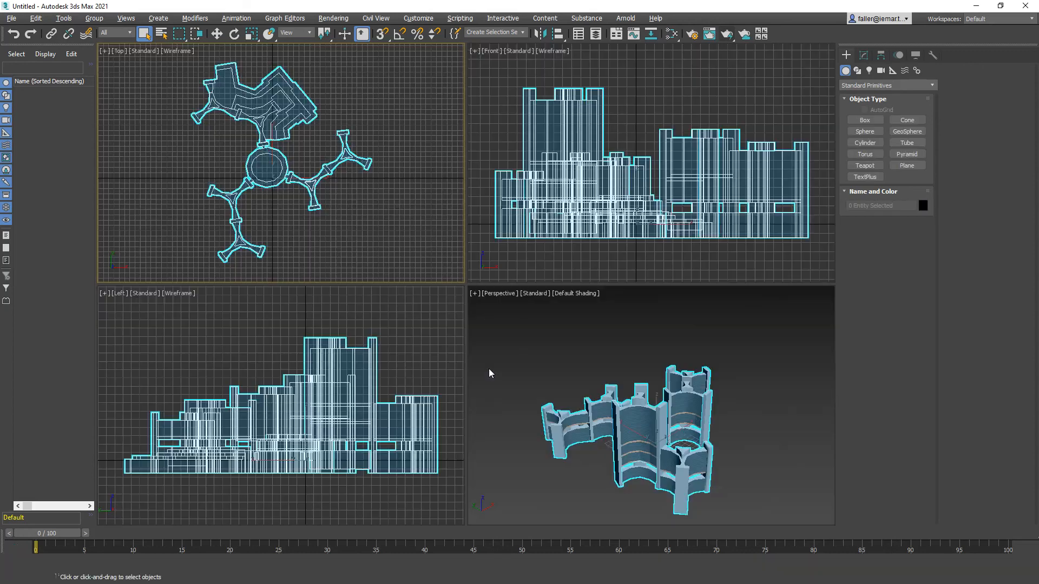
- Hide the grid and show the imported city in a single maximized Top view with default shading
middle_drag(362, 210, 359, 213)
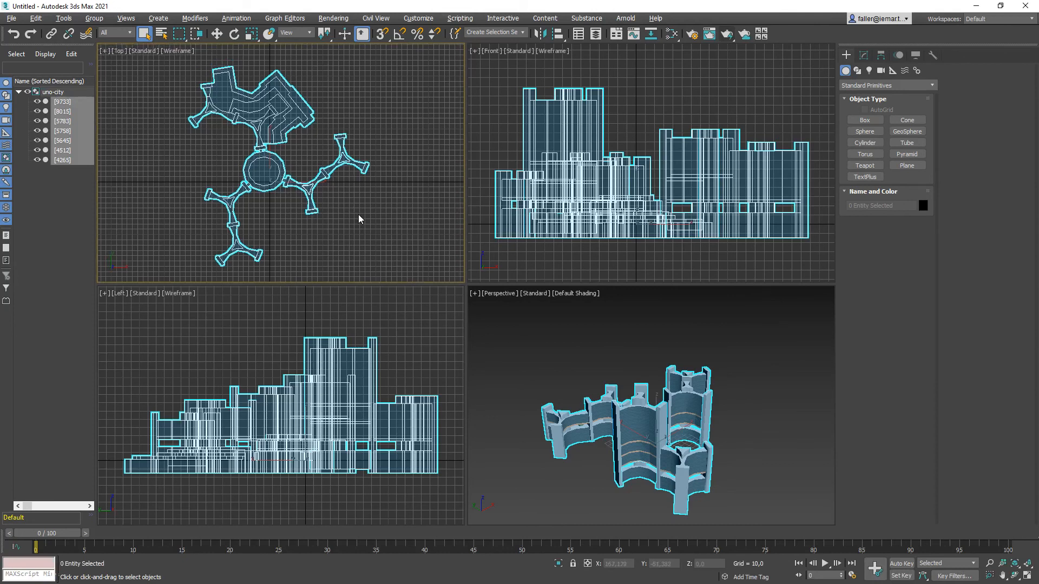
key(g)
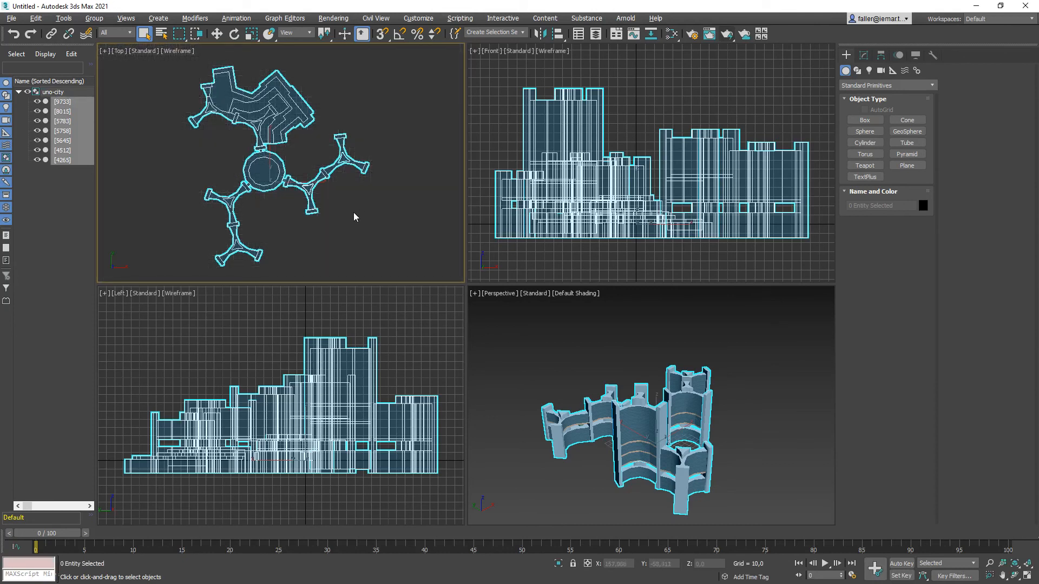
key(alt+w)
alt+middle_drag(349, 222, 386, 190)
key(F3)
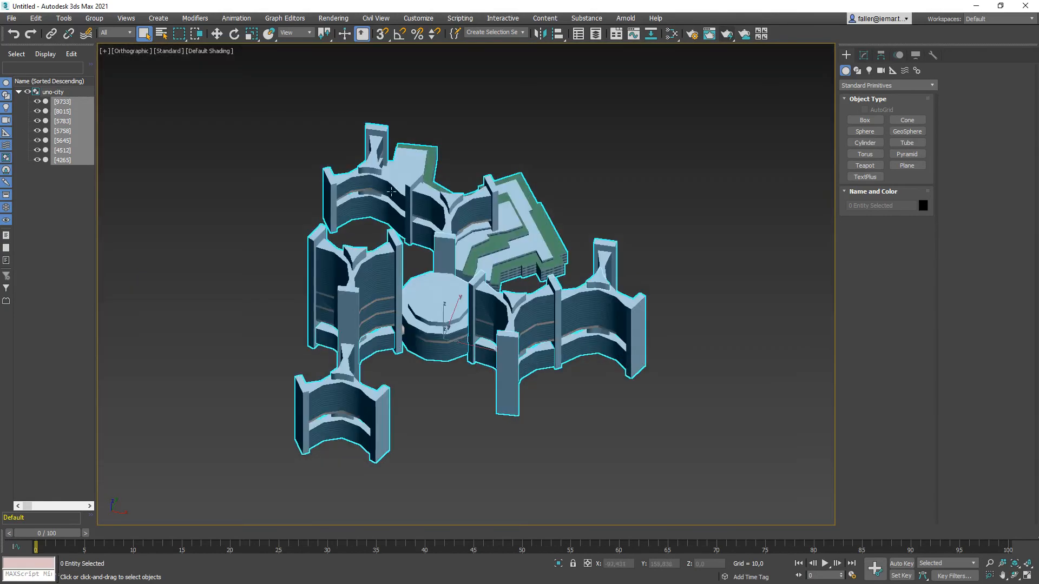
alt+middle_drag(510, 311, 494, 297)
key(t)
scroll(494, 296, down, 6)
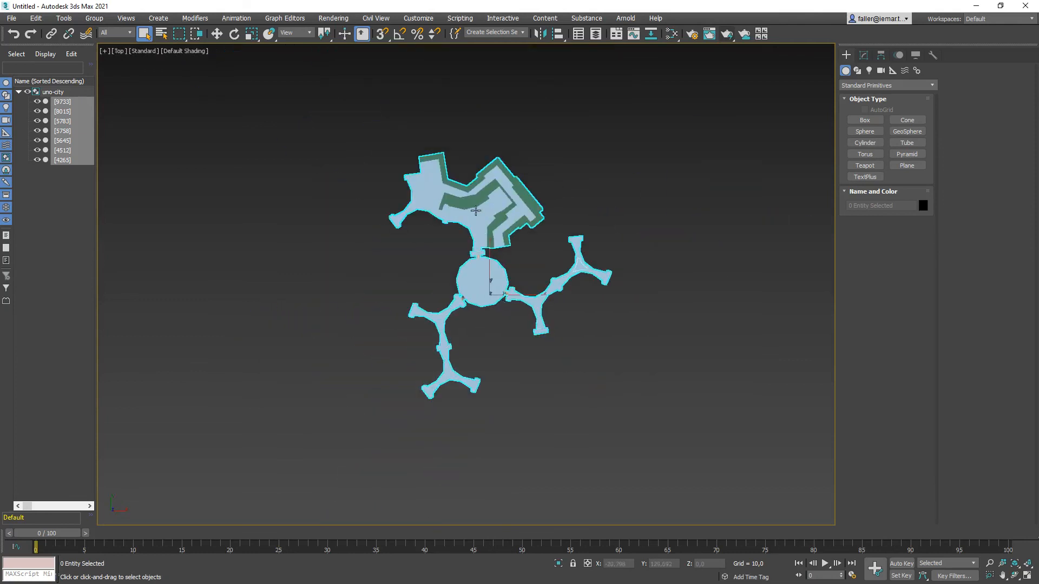
middle_drag(480, 195, 481, 212)
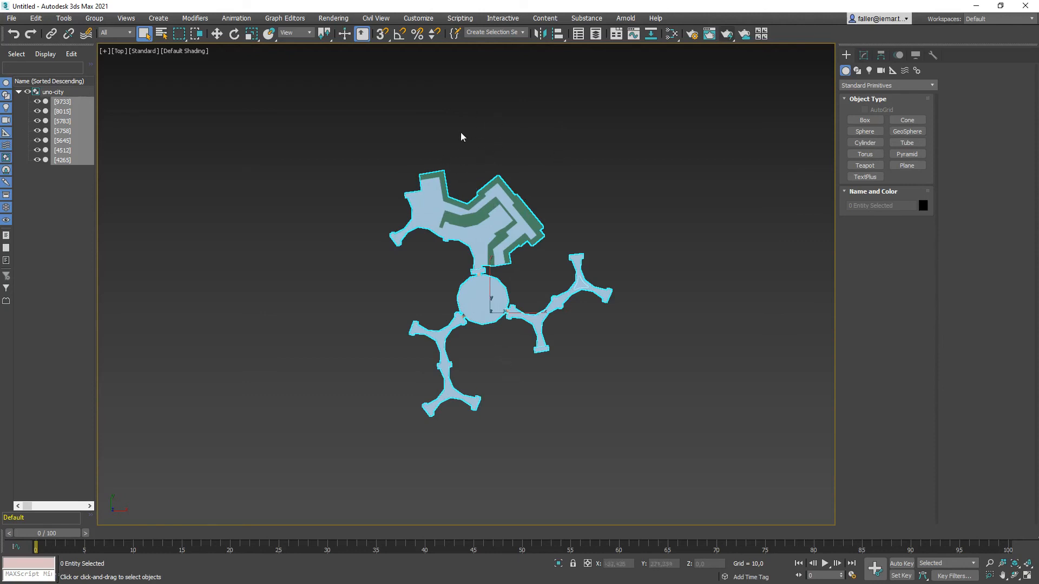
middle_drag(497, 190, 450, 207)
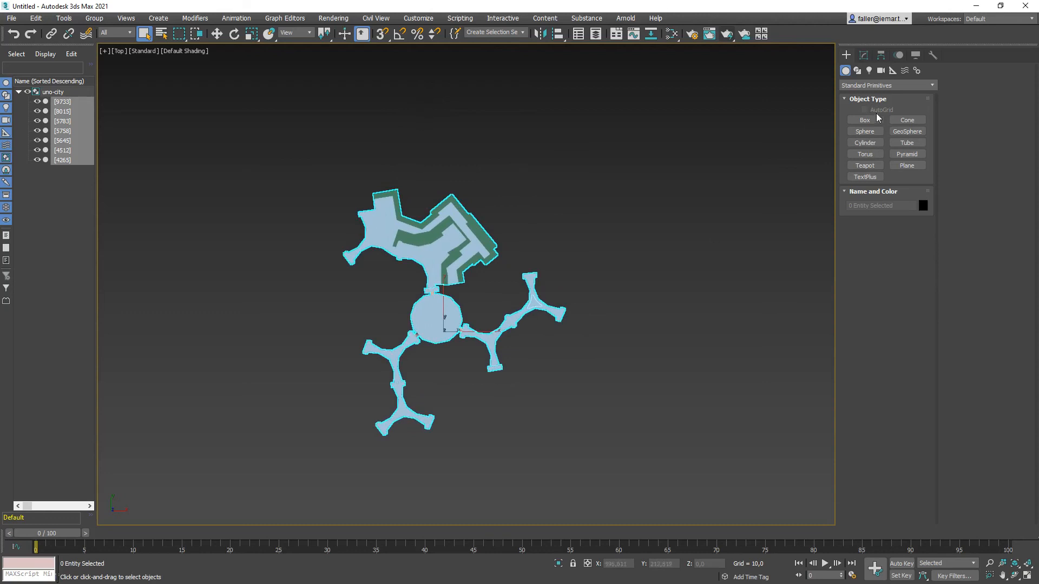
- Create a targeted Physical camera north of the terraced building, aimed at the city with a target distance of about 168, and open its parameters
click(881, 70)
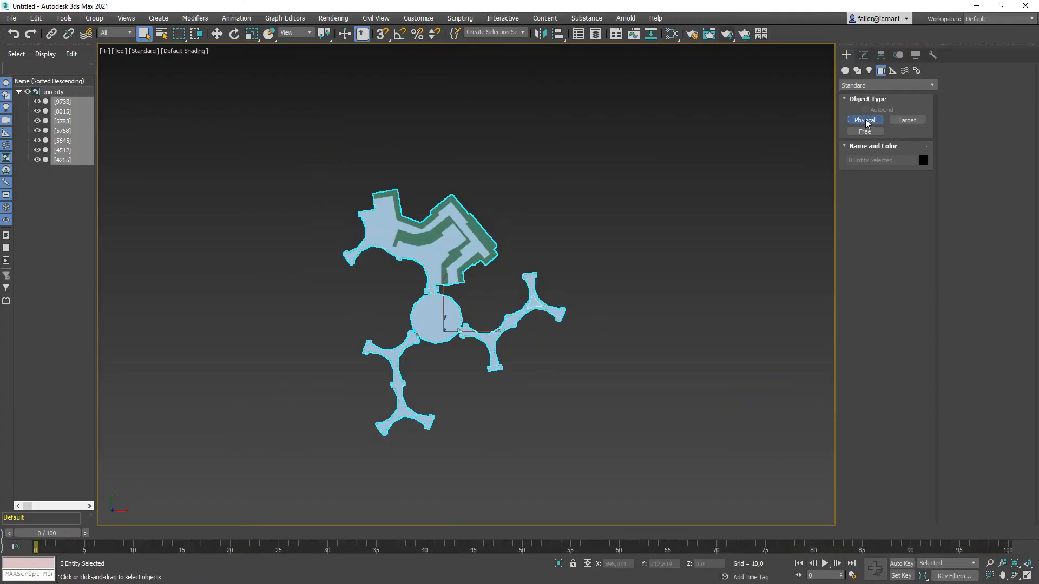
click(864, 119)
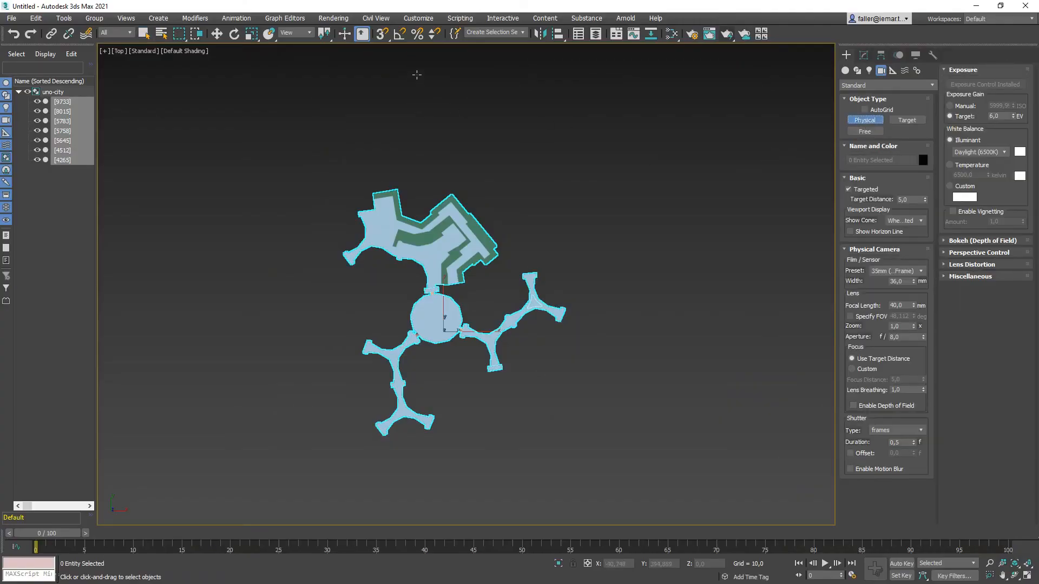
drag(417, 75, 418, 184)
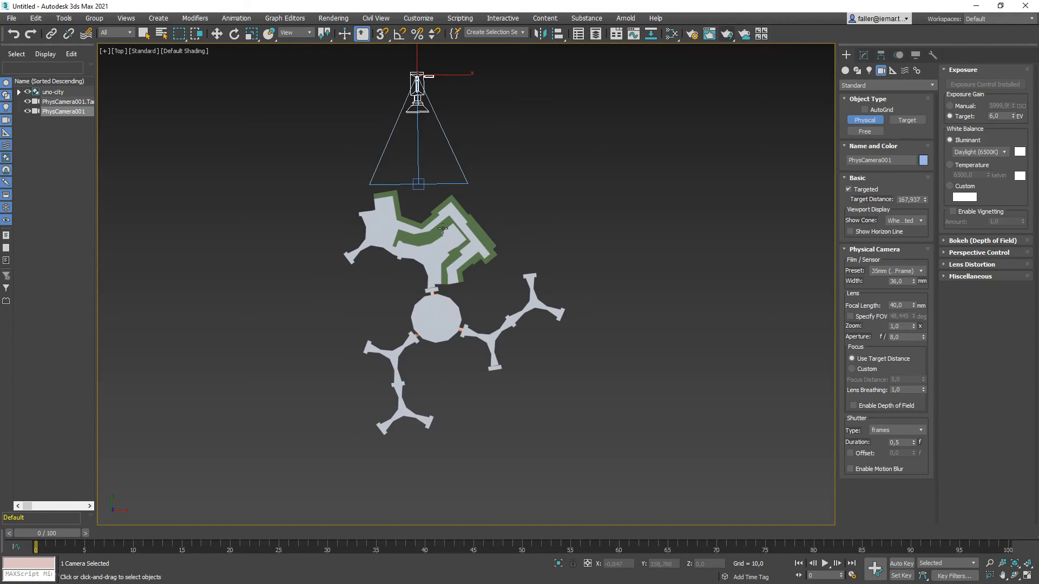
alt+middle_drag(481, 229, 485, 297)
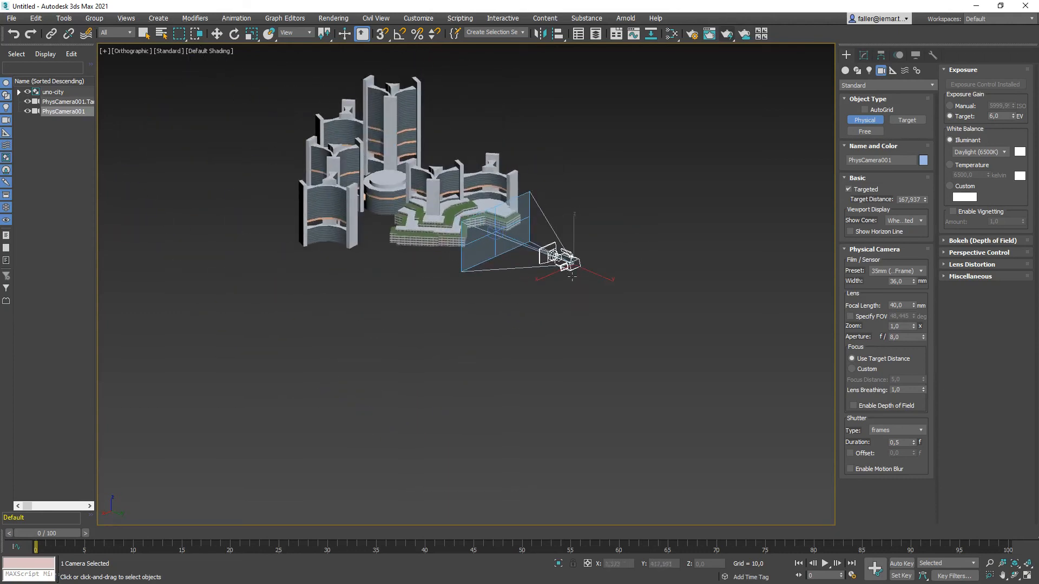
click(881, 55)
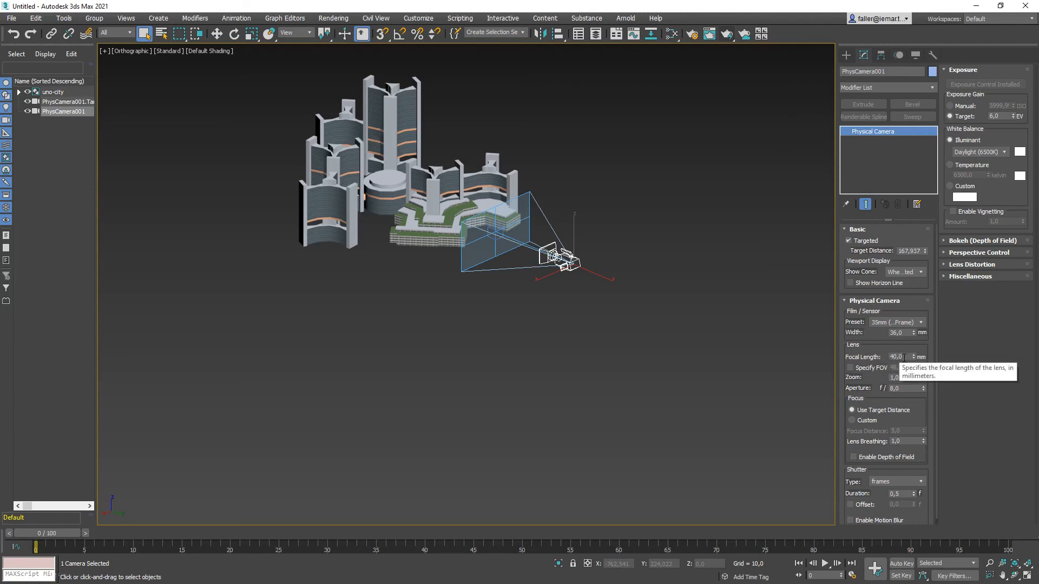
- Set the physical camera's focal length to 28 mm and show the scene through the camera
drag(906, 357, 874, 357)
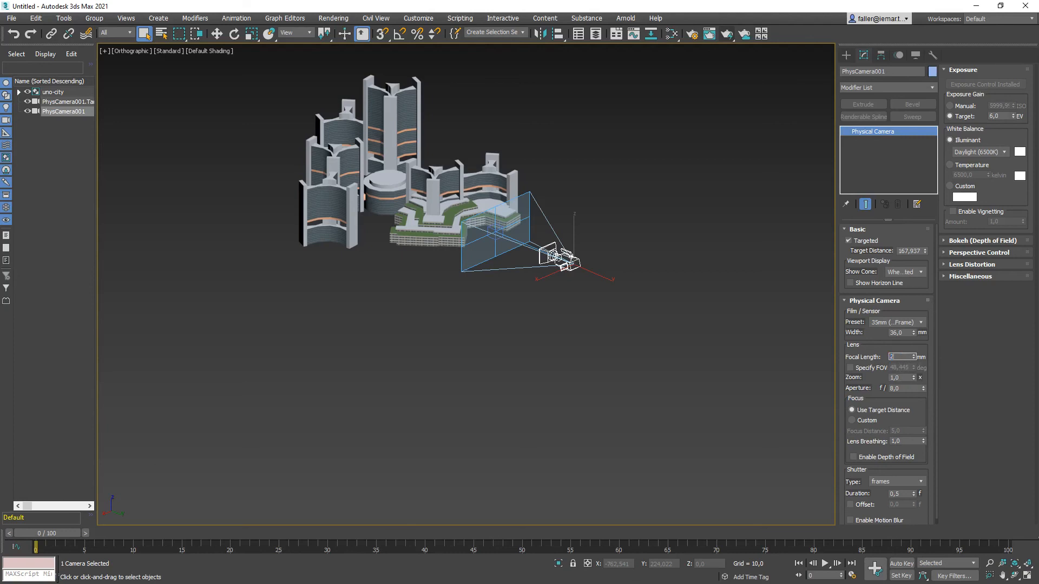
key(Return)
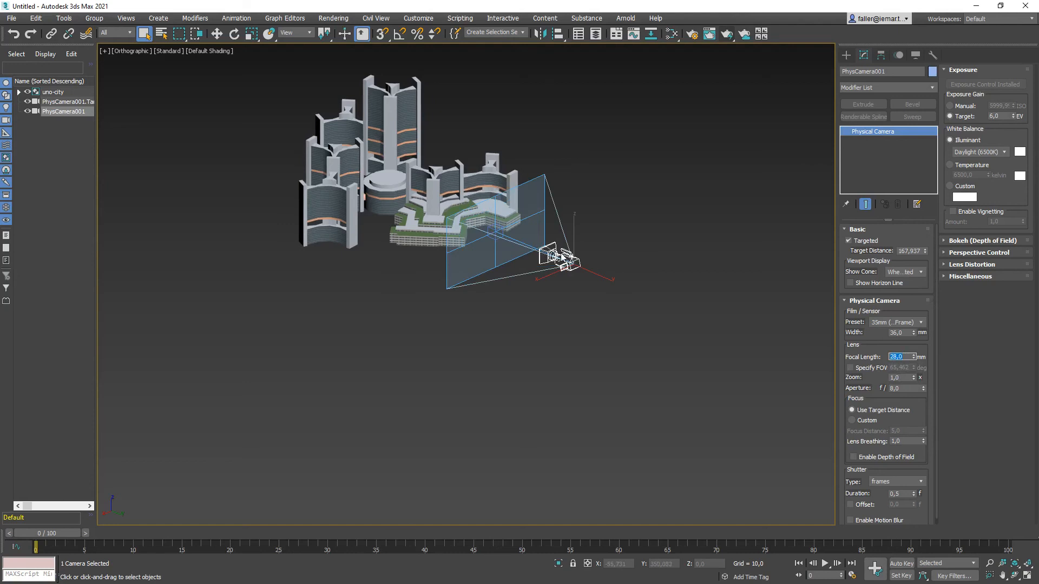
click(613, 228)
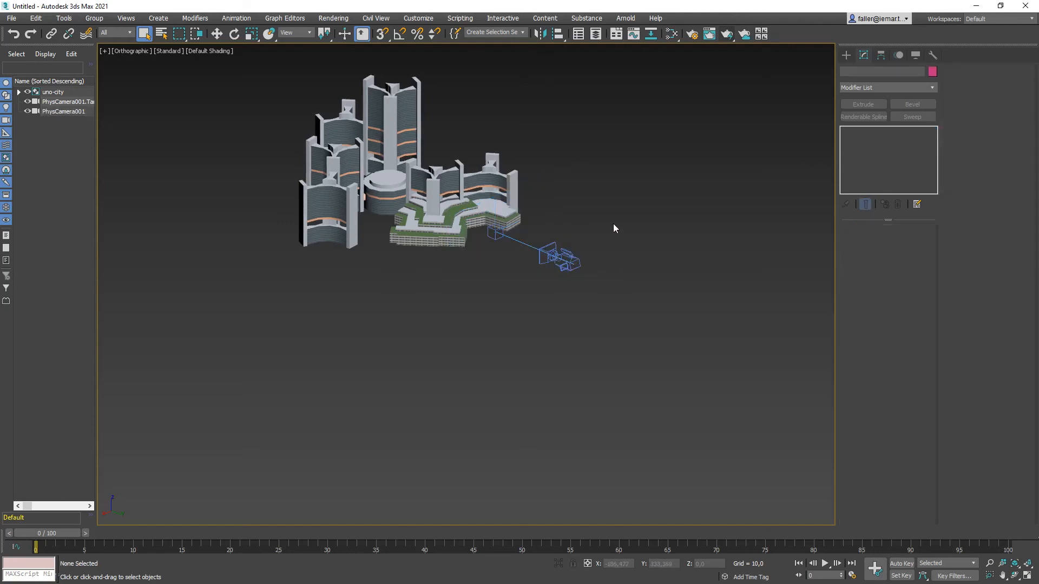
key(c)
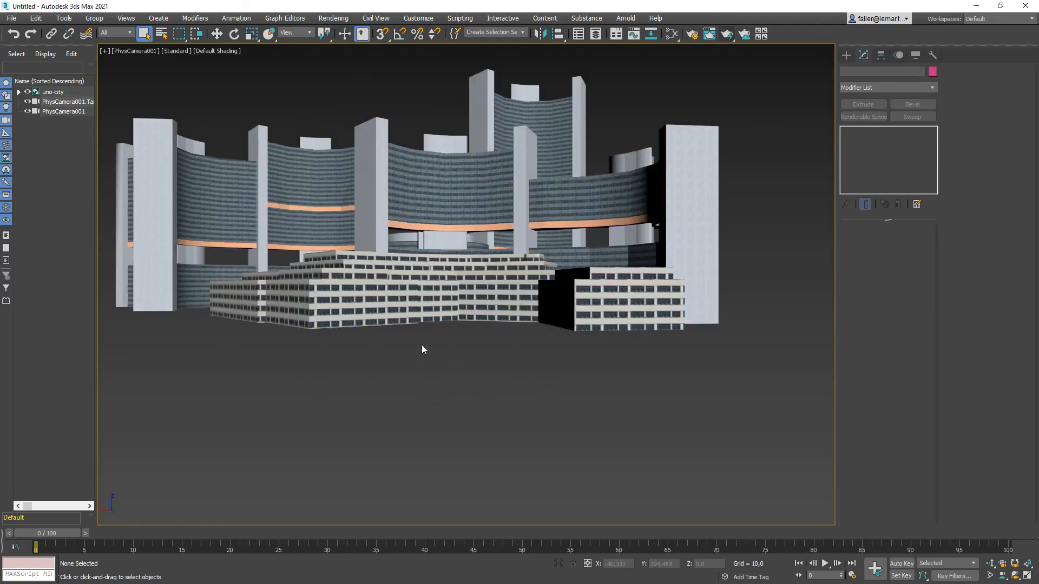
- Create a large ground plane in the Top view and centre it under the city at about X -21.5, Y 49.5
key(t)
scroll(453, 294, down, 5)
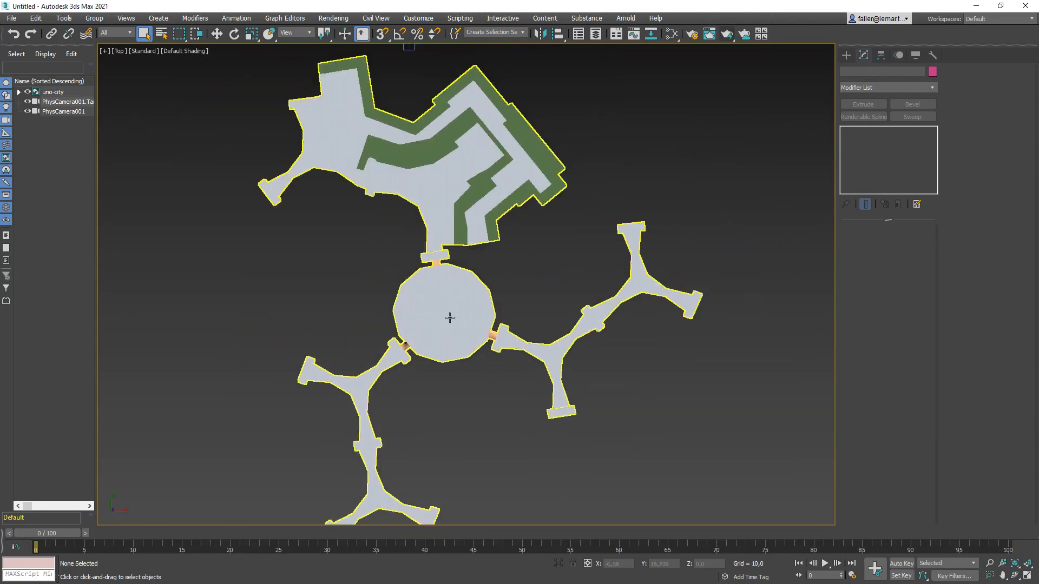
click(846, 55)
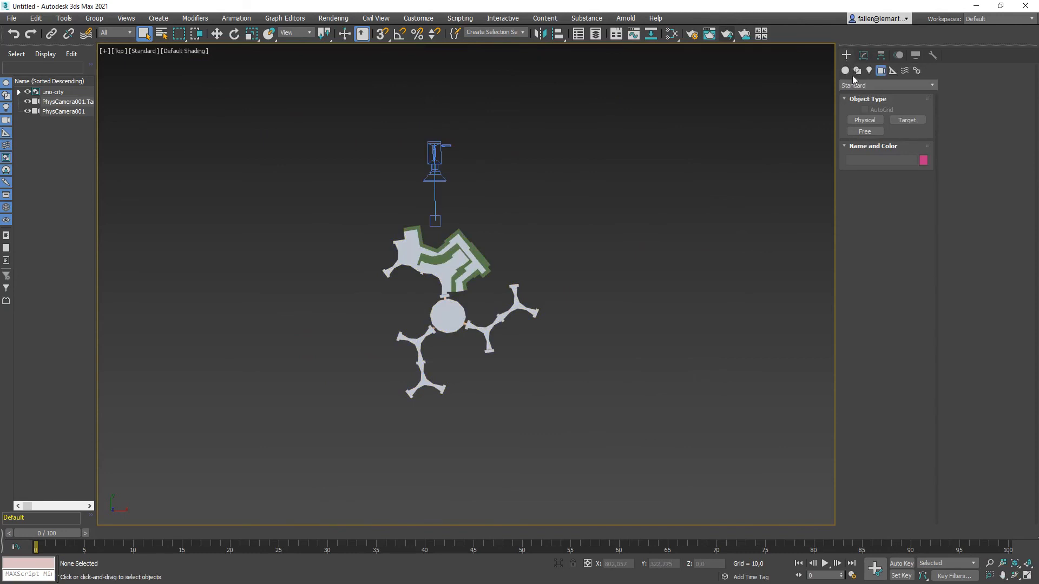
click(844, 71)
click(907, 166)
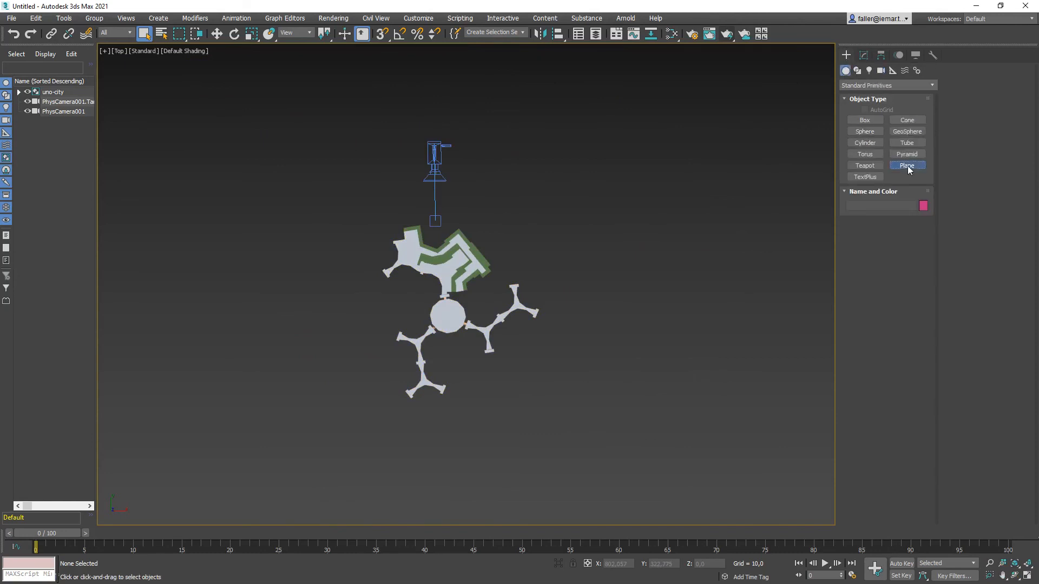
drag(235, 74, 745, 508)
key(w)
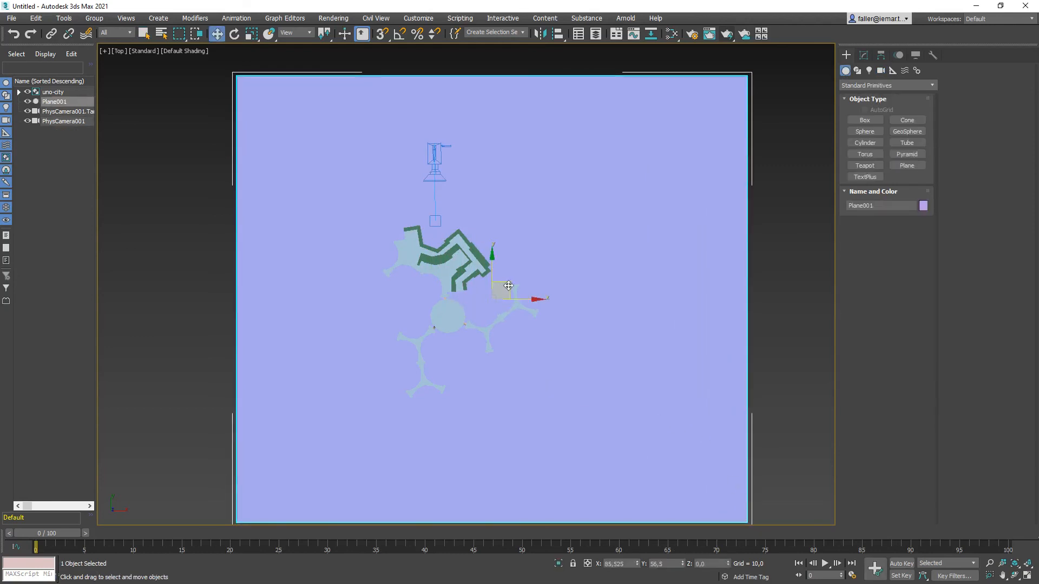
drag(507, 286, 459, 289)
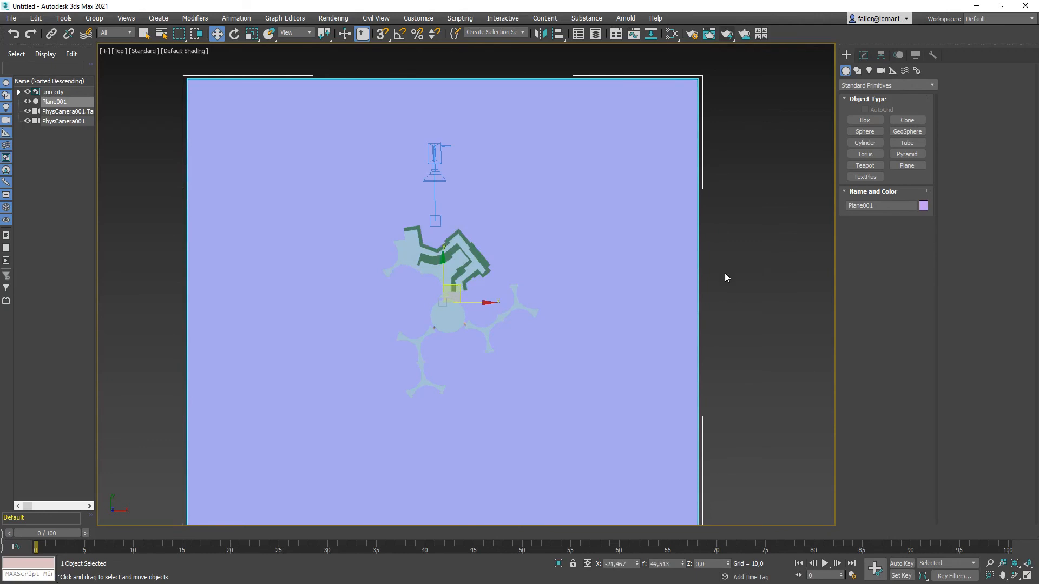
- Lower the ground plane to the base of the buildings in the Front view, at about Z -14.66
key(f)
scroll(563, 294, up, 2)
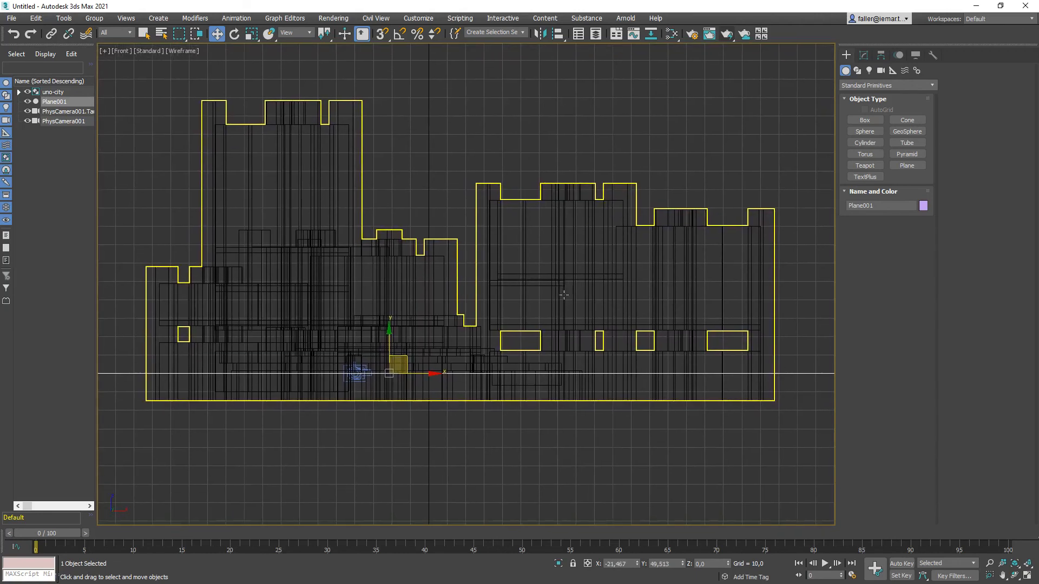
middle_drag(563, 295, 575, 228)
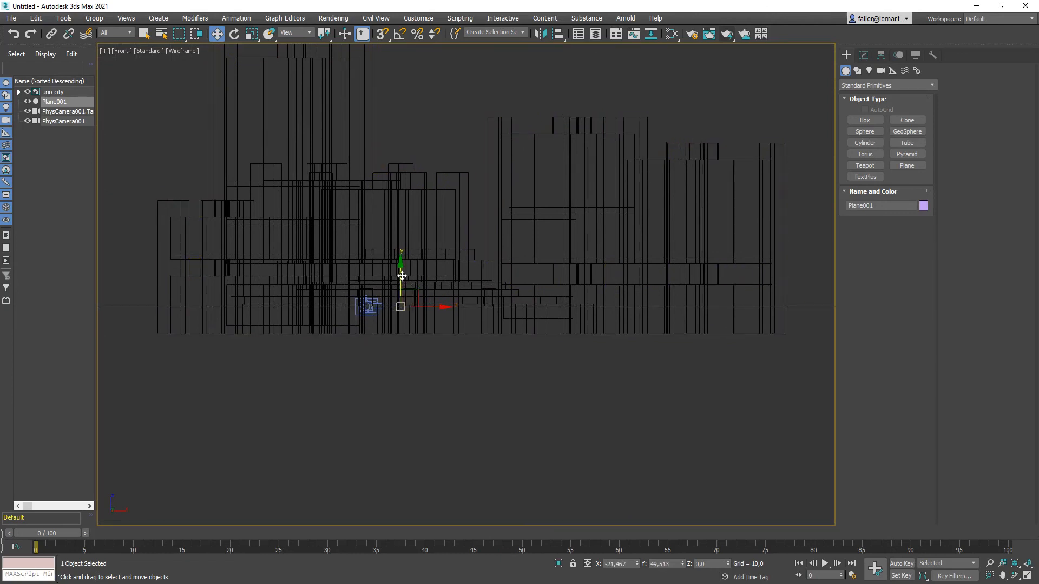
drag(402, 276, 402, 304)
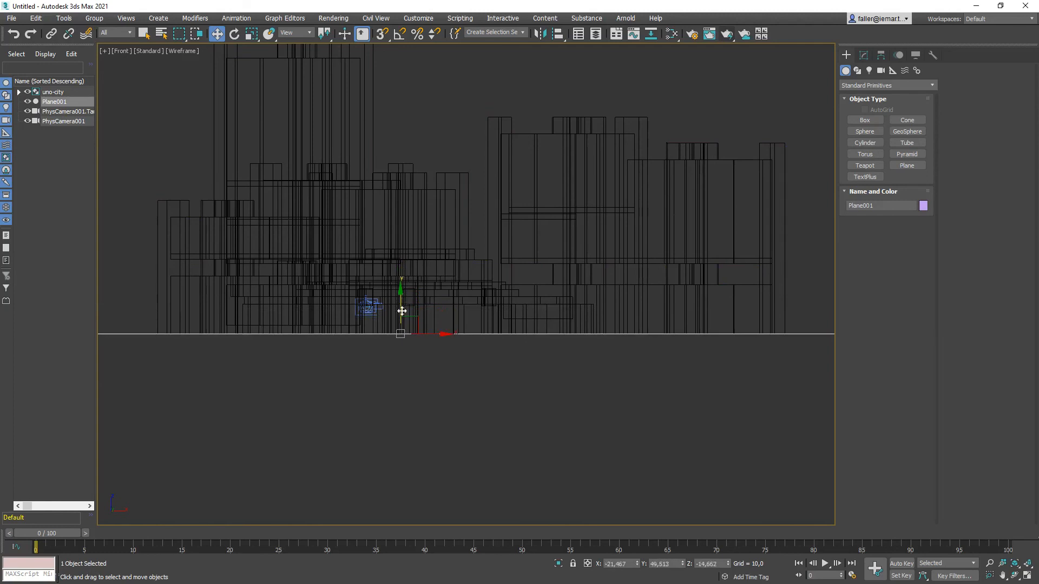
click(377, 345)
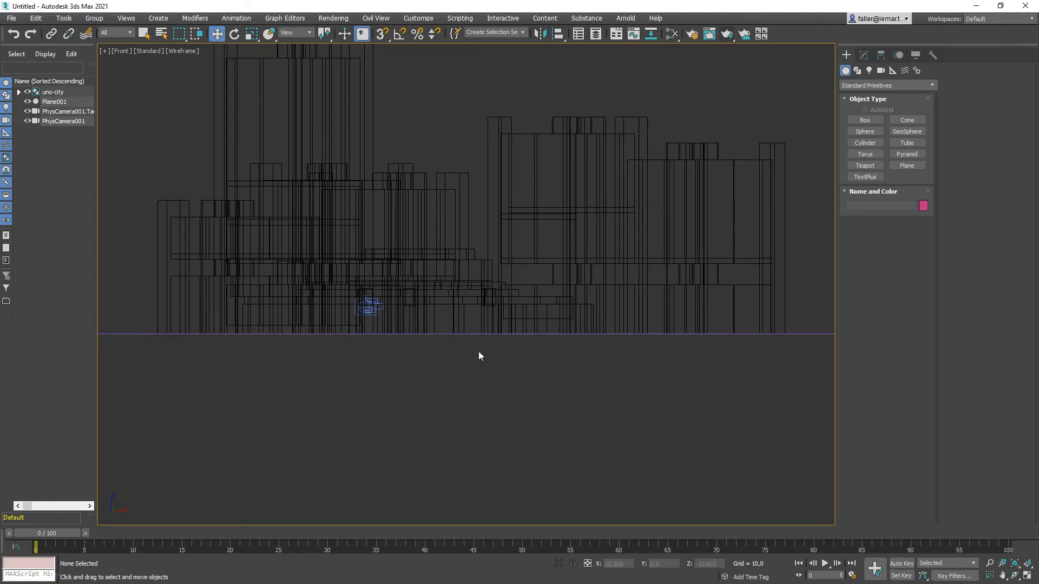
- Show the camera view with default shading and shift the camera slightly downward
key(c)
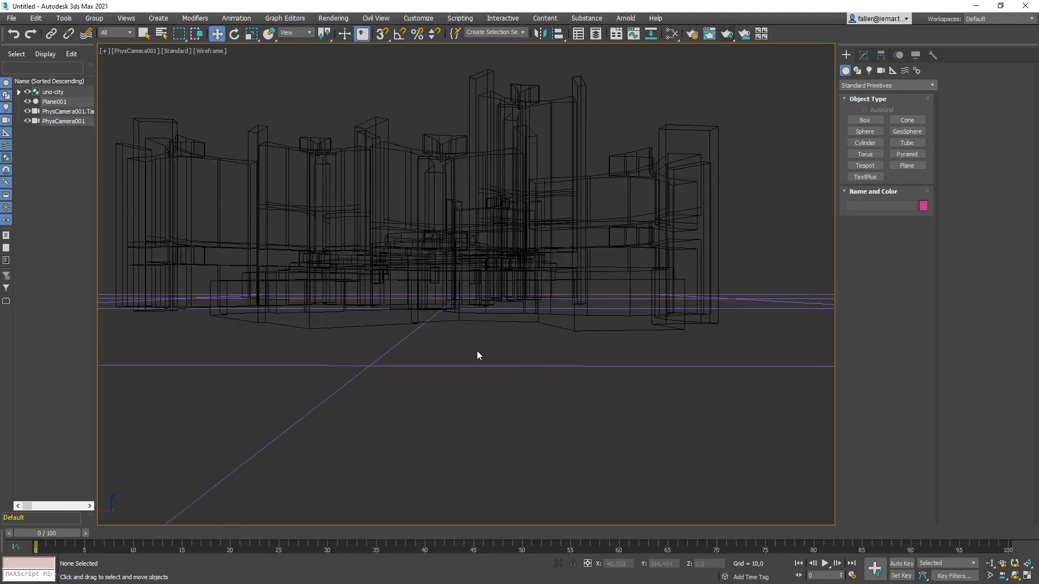
key(F3)
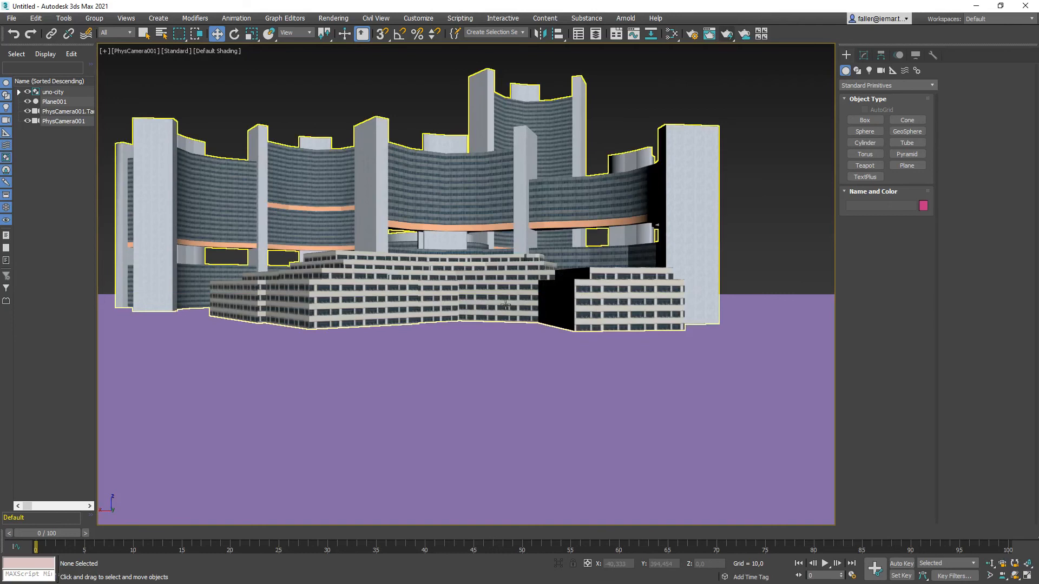
middle_drag(460, 304, 395, 172)
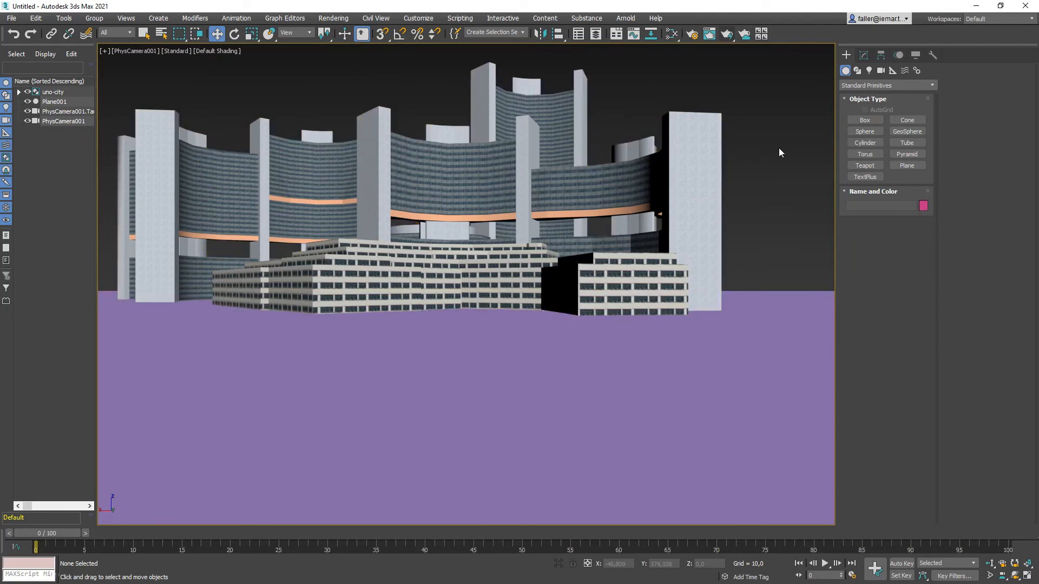
- Run a test render of the camera view and close the rendered frame
click(710, 34)
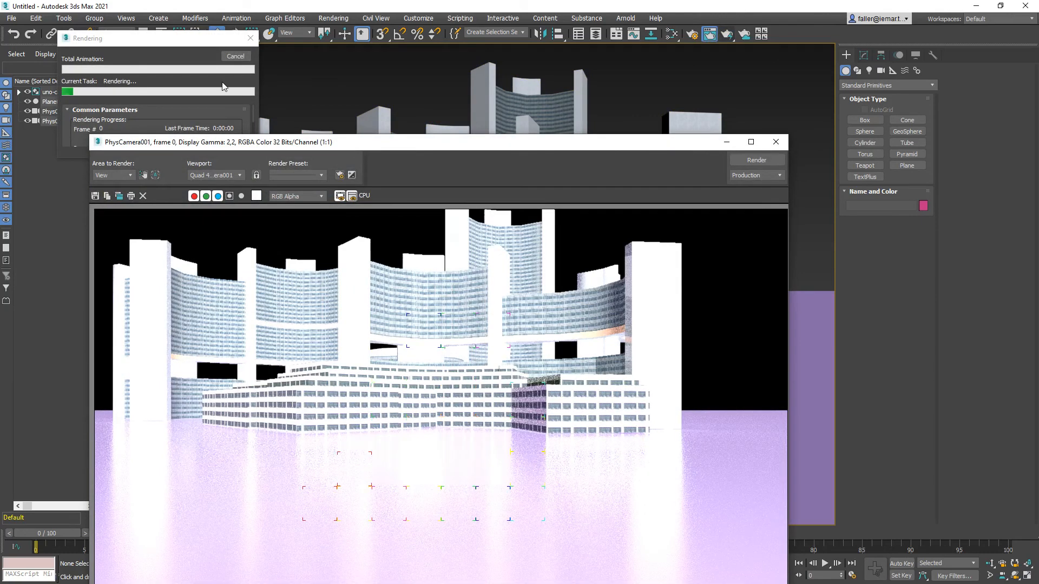
click(776, 142)
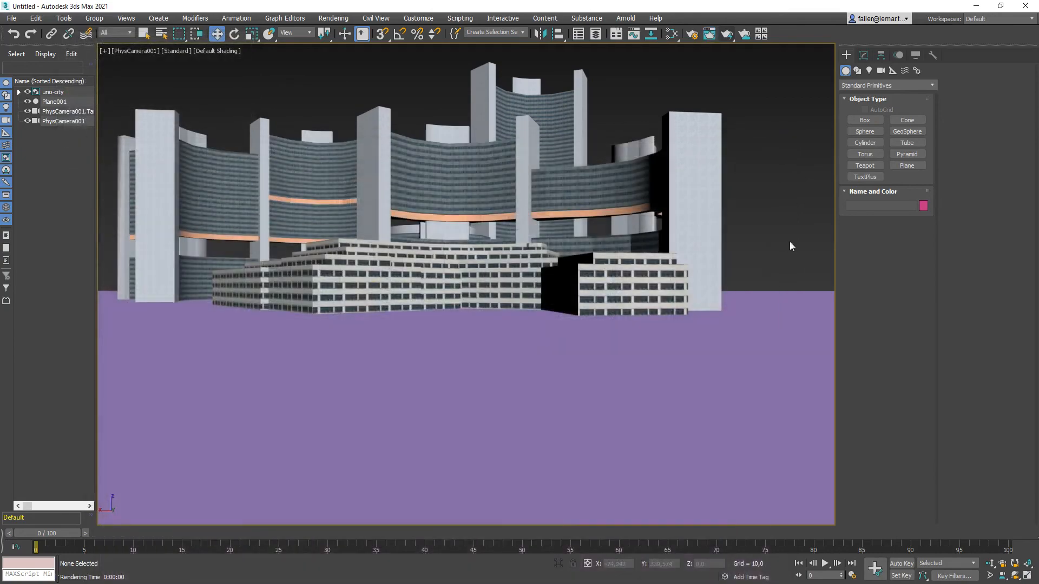
- Change the ground plane's object color to white and deselect the plane
click(778, 303)
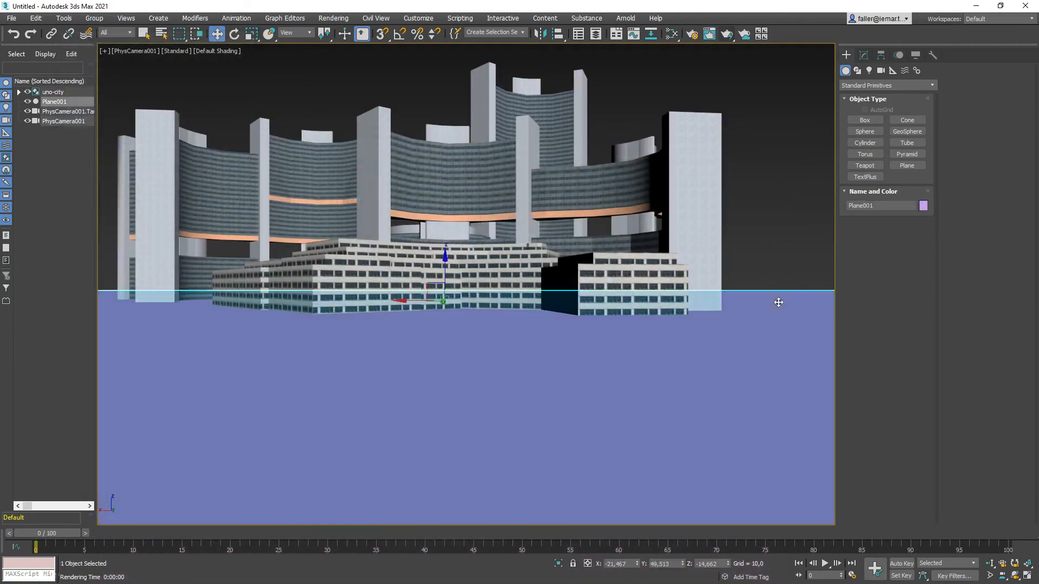
click(923, 206)
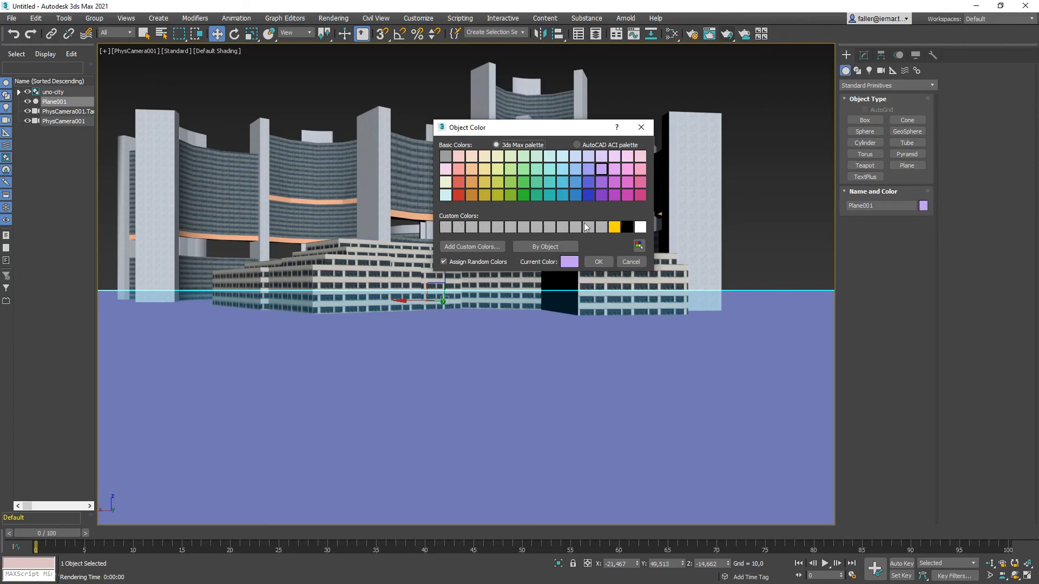
click(447, 229)
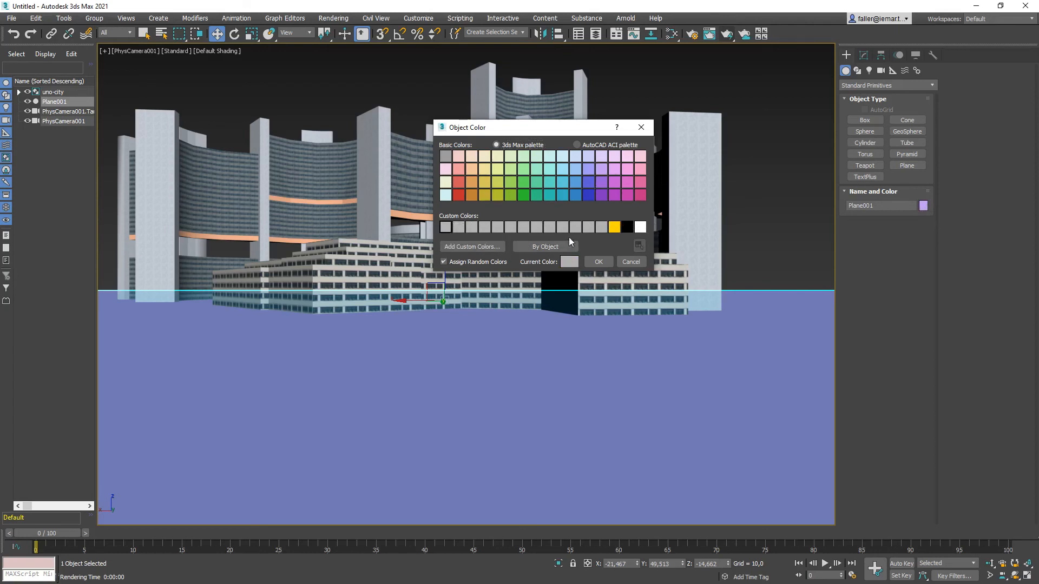
click(640, 227)
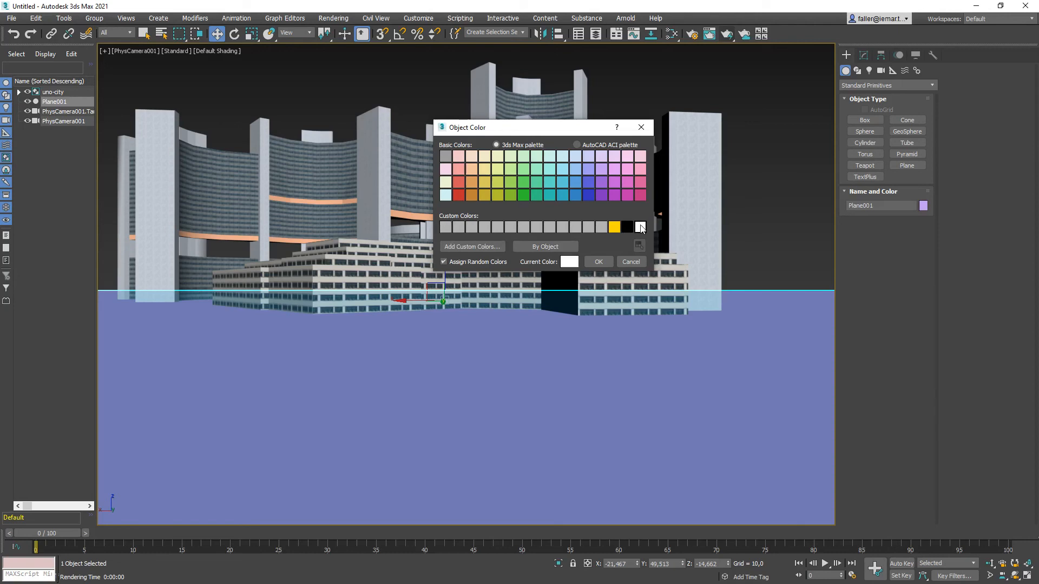
click(598, 261)
click(779, 234)
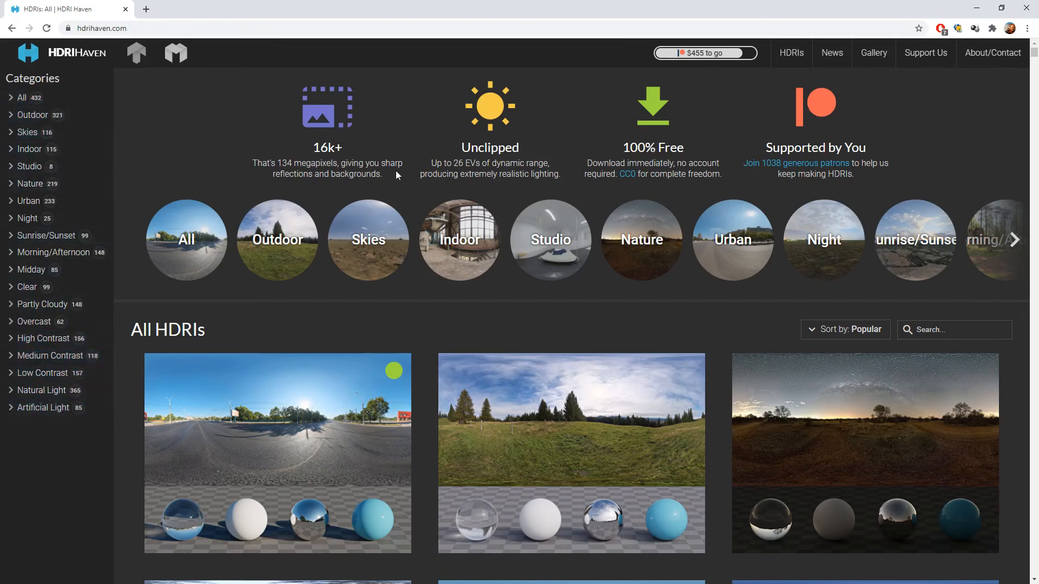
- Browse the full HDRI collection on the HDRI Haven website for an environment image
scroll(579, 289, down, 4)
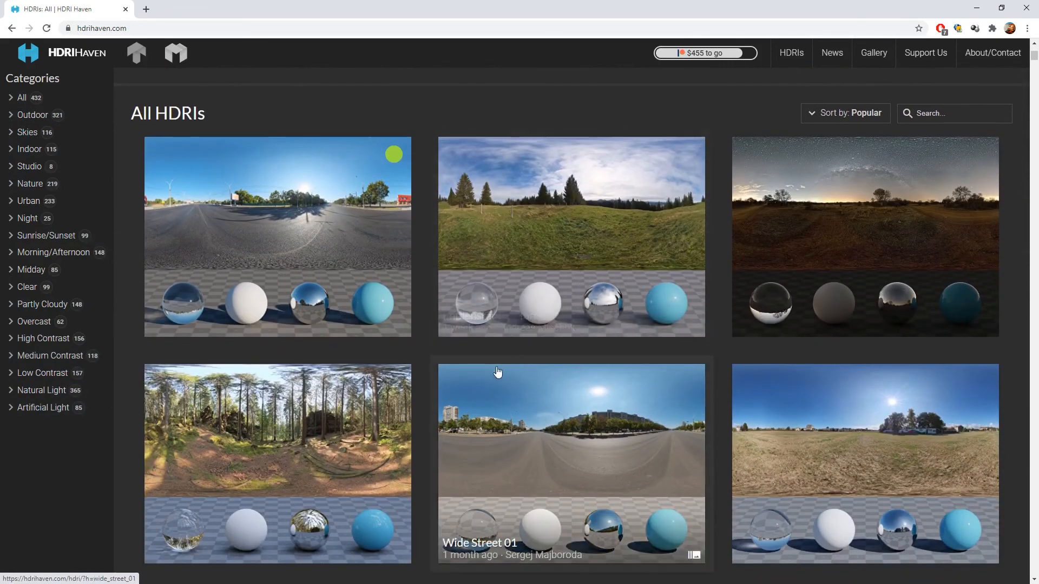
scroll(498, 372, up, 2)
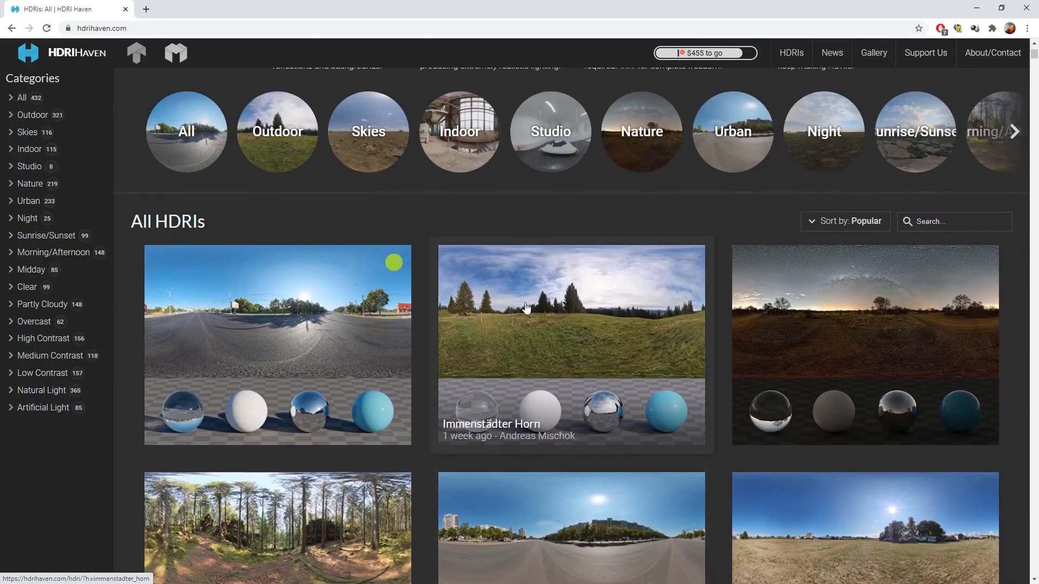
scroll(318, 311, down, 9)
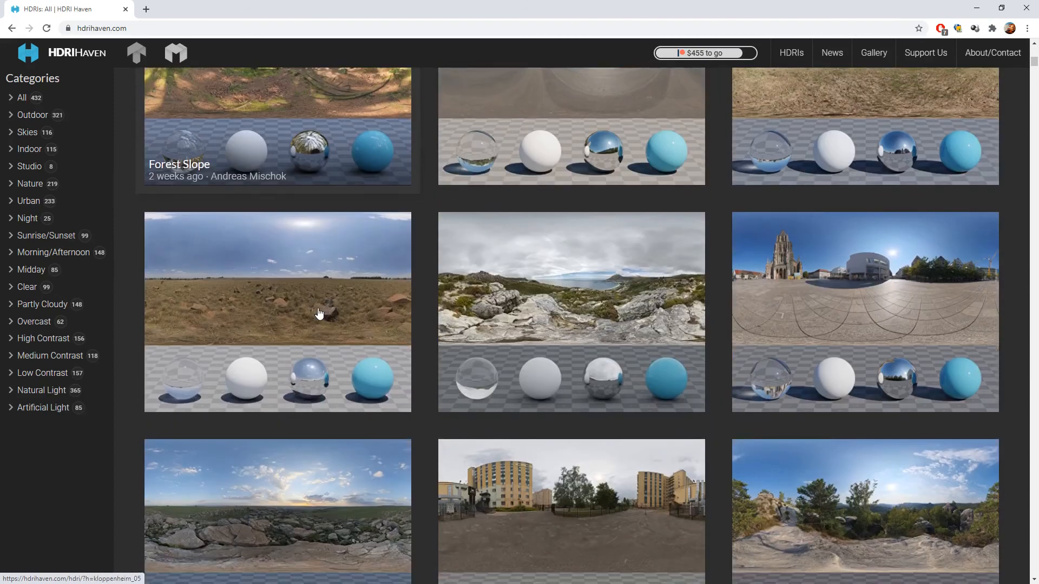
scroll(319, 312, down, 1)
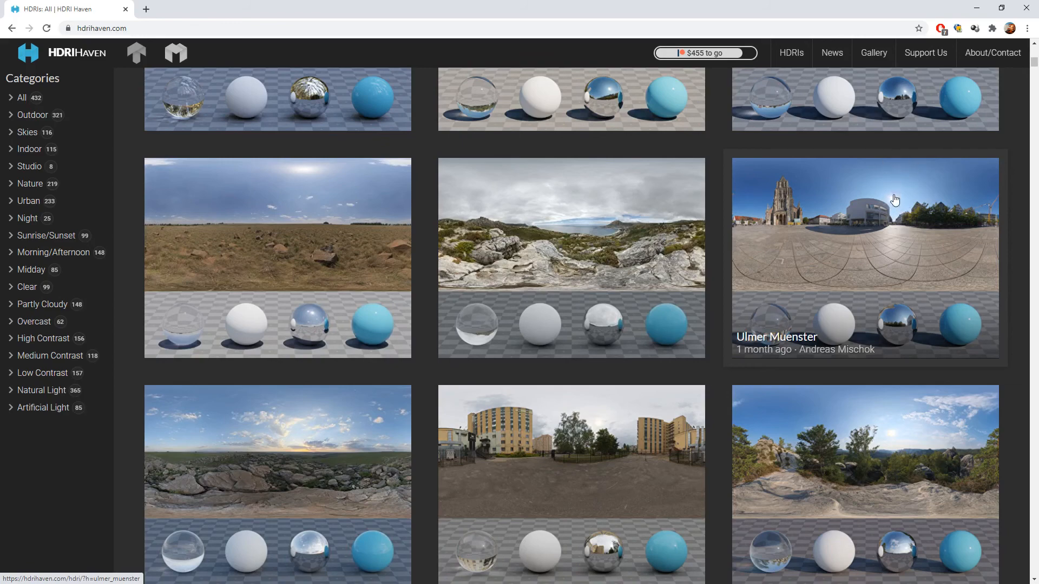
scroll(894, 200, down, 15)
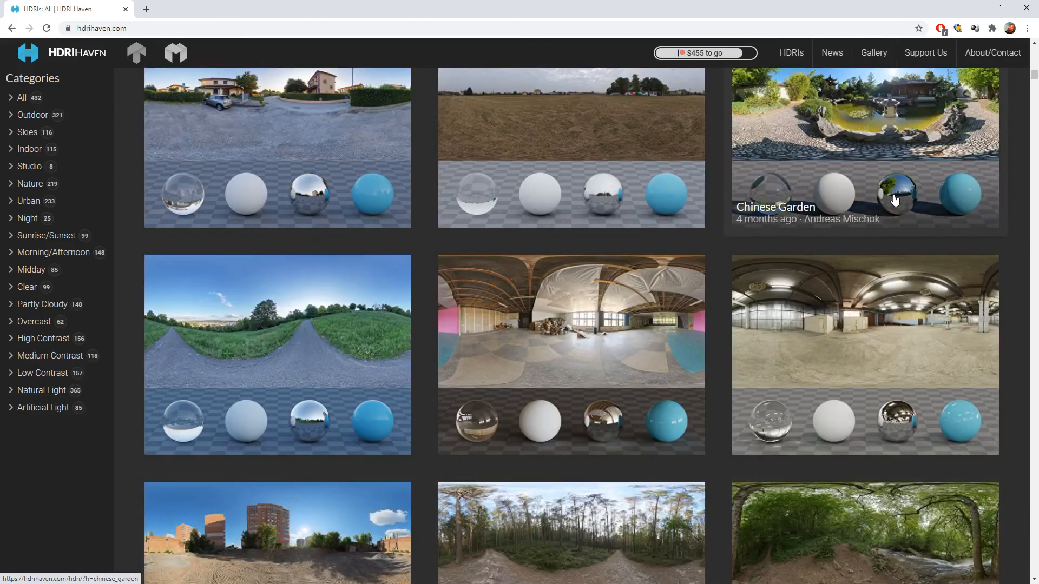
scroll(895, 200, down, 5)
scroll(894, 201, up, 10)
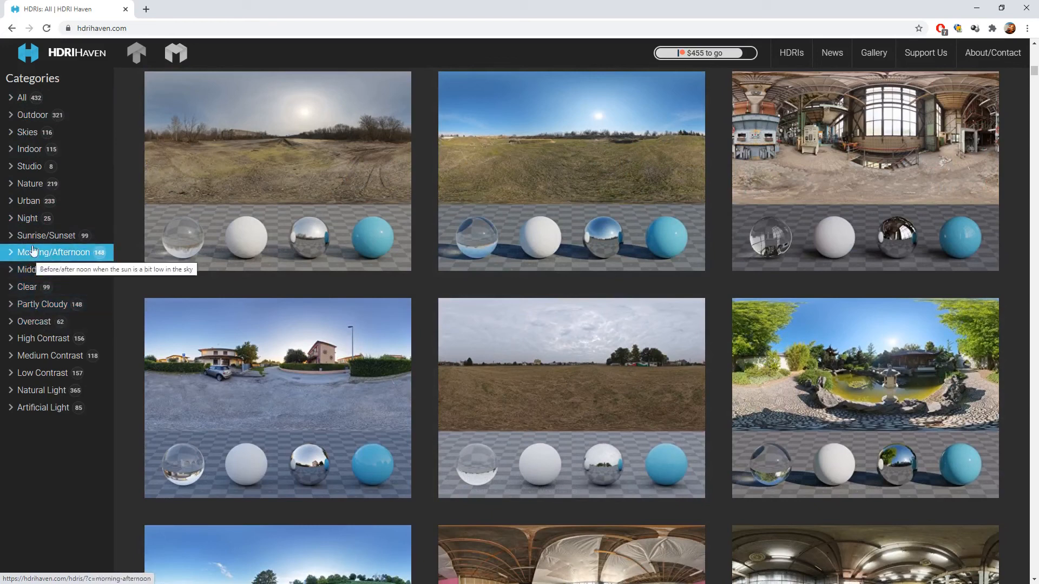
- Browse the Midday category on HDRI Haven for a suitable daytime environment image
click(29, 275)
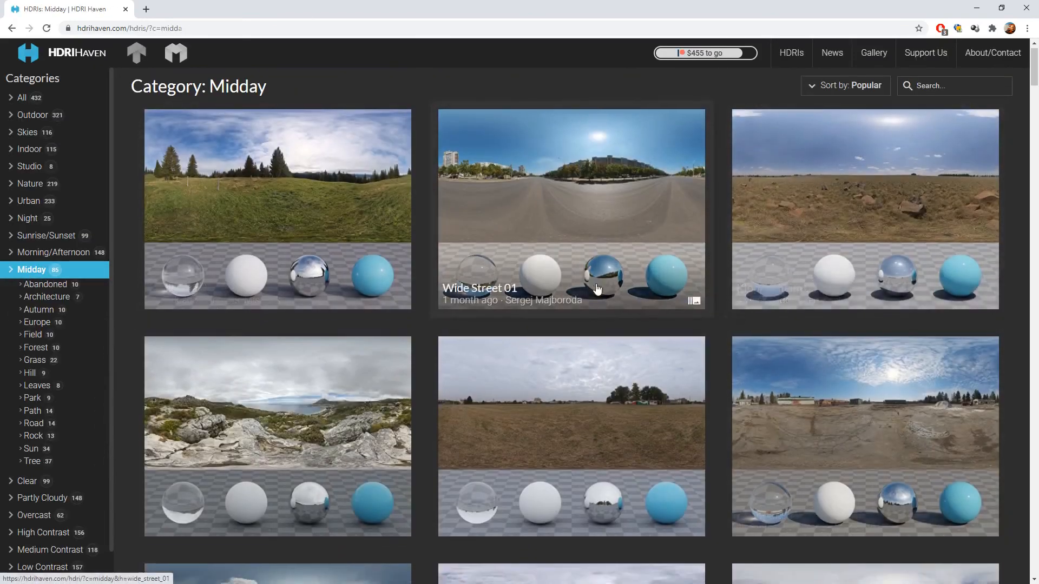
scroll(595, 281, down, 8)
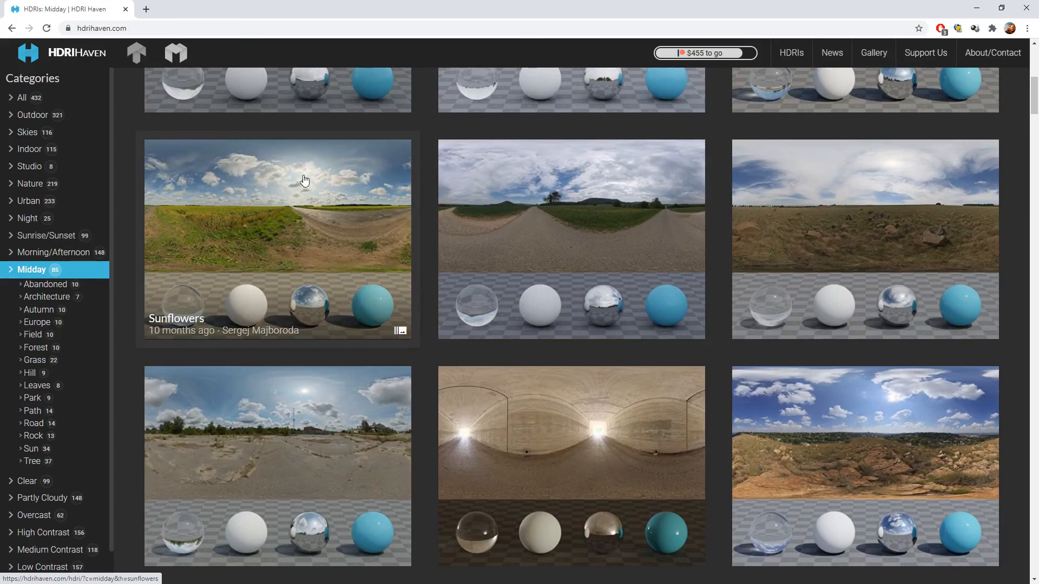
scroll(506, 255, down, 3)
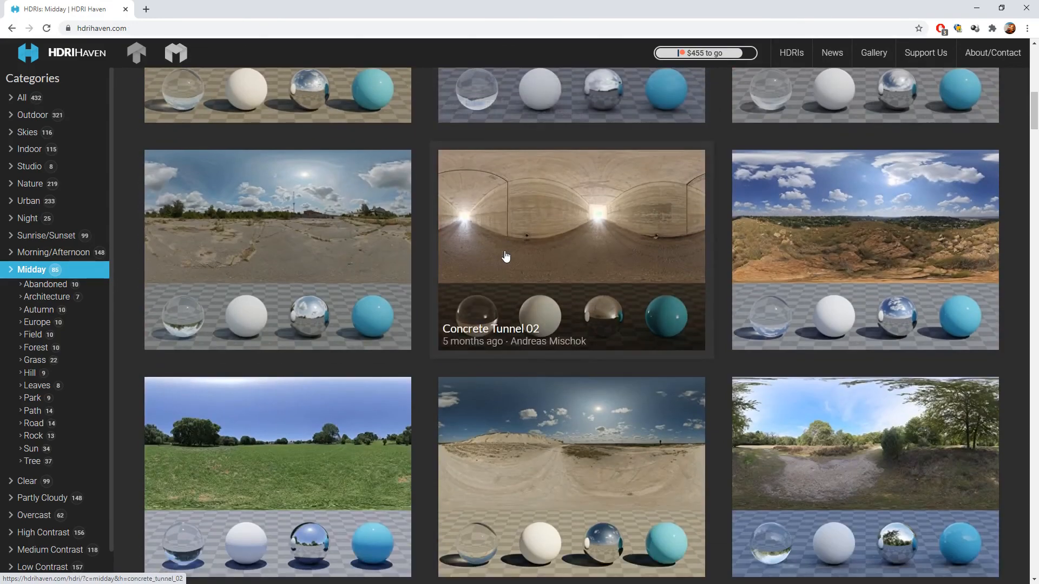
scroll(505, 256, down, 3)
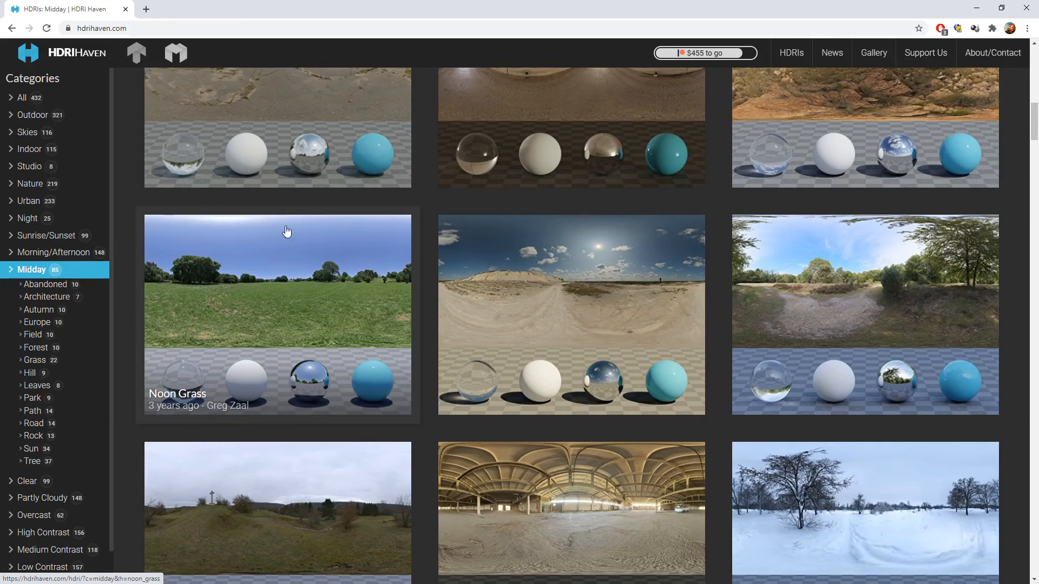
scroll(719, 234, down, 7)
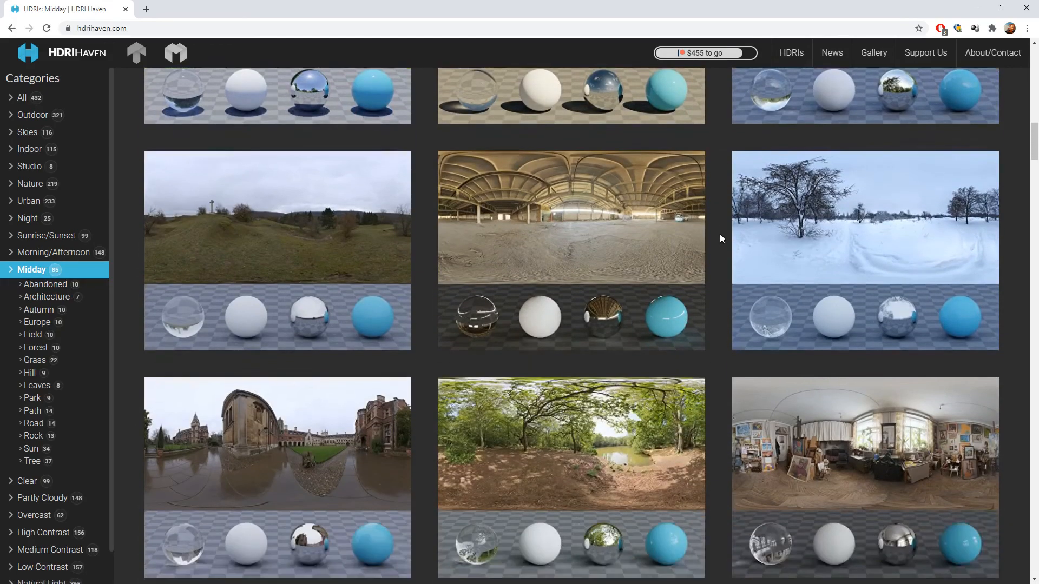
scroll(720, 238, down, 1)
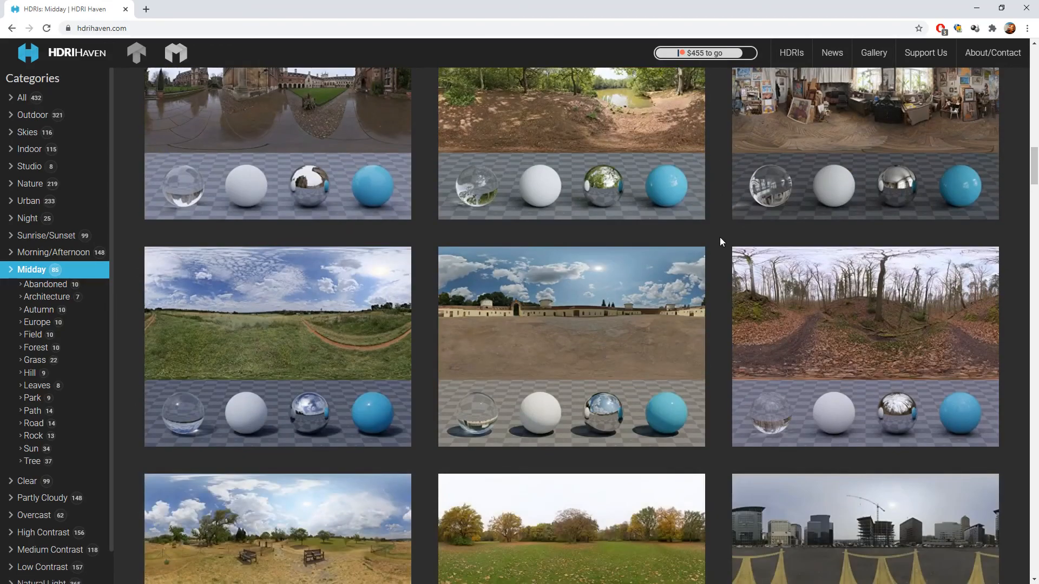
scroll(719, 238, down, 3)
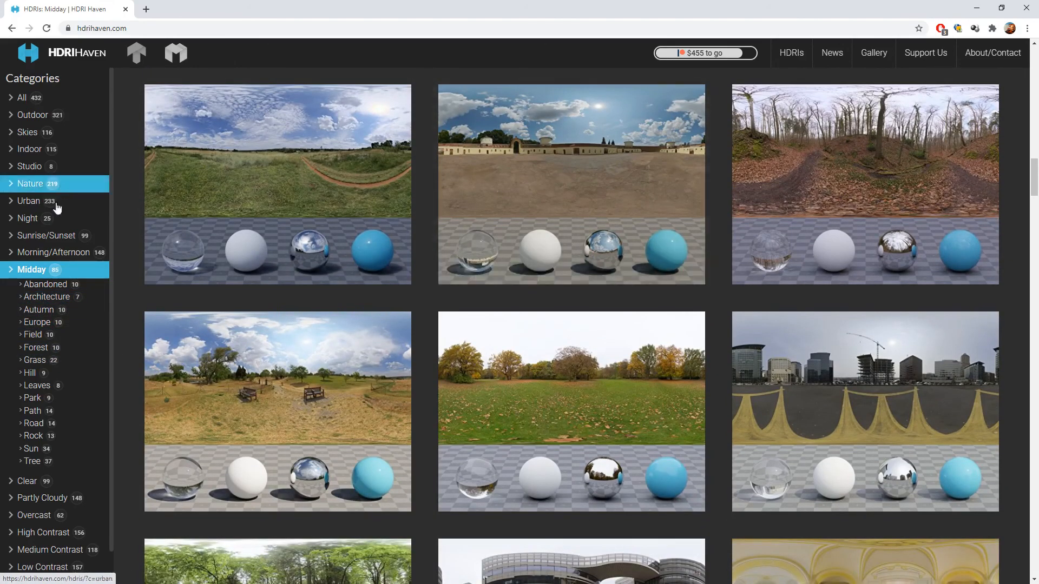
- Browse the Sunrise/Sunset category for a suitable evening environment image
click(46, 235)
scroll(589, 281, down, 10)
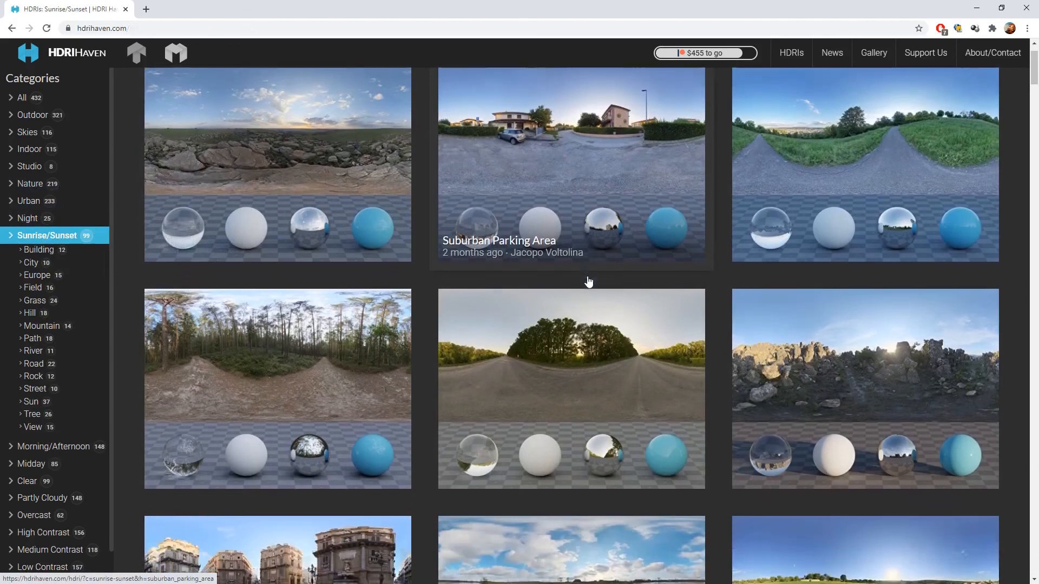
scroll(606, 287, down, 4)
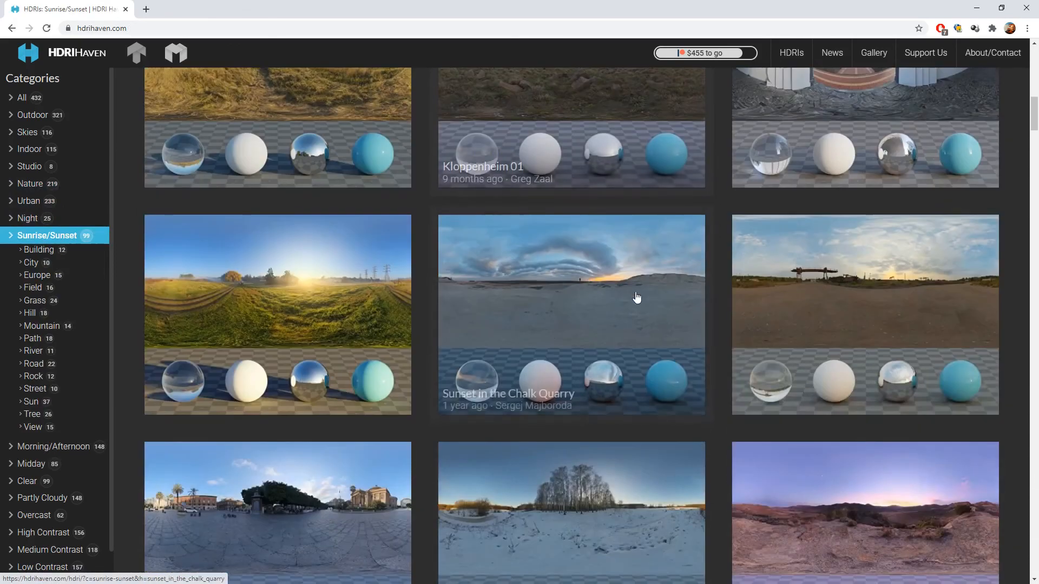
scroll(531, 347, down, 4)
scroll(531, 353, down, 4)
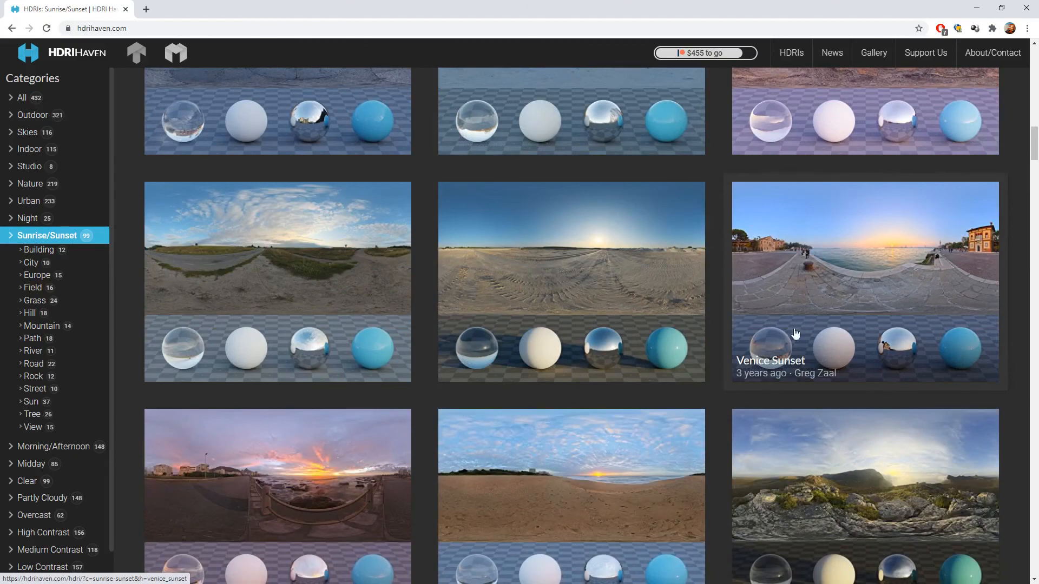
scroll(419, 359, up, 20)
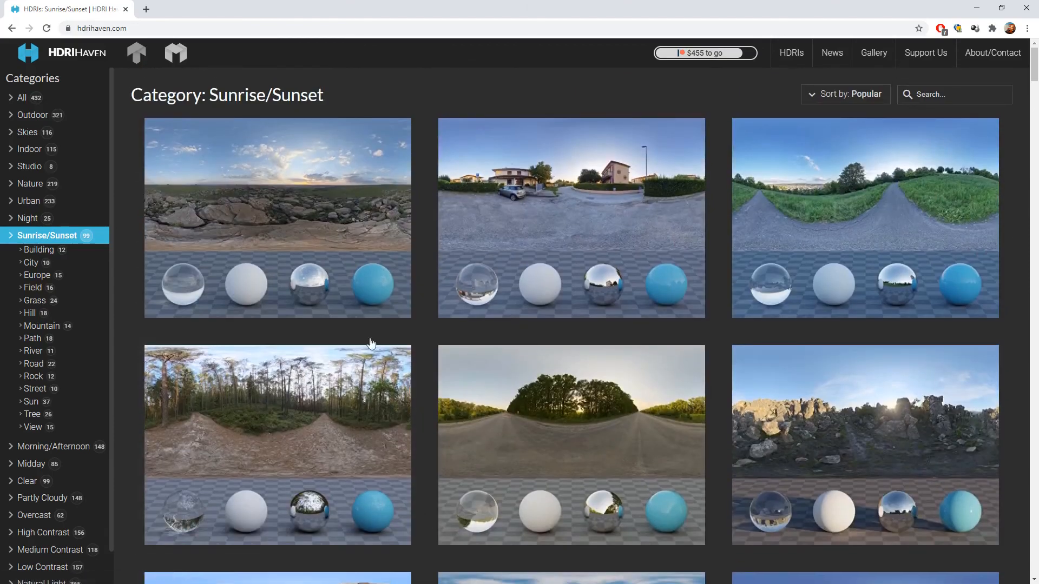
- Show the Night category and view the page of the Dikhololo Night HDRI
click(27, 219)
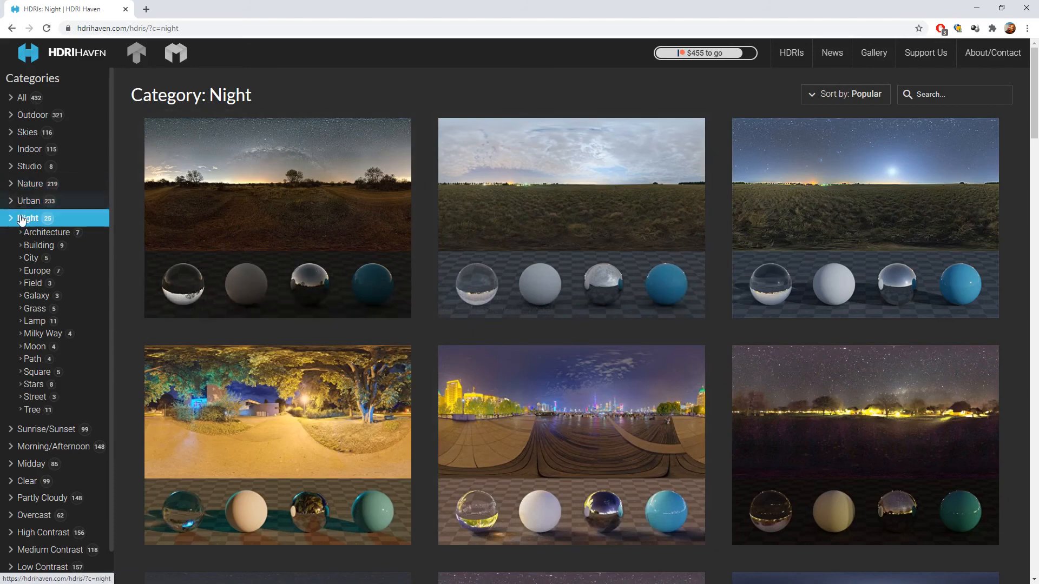
click(295, 172)
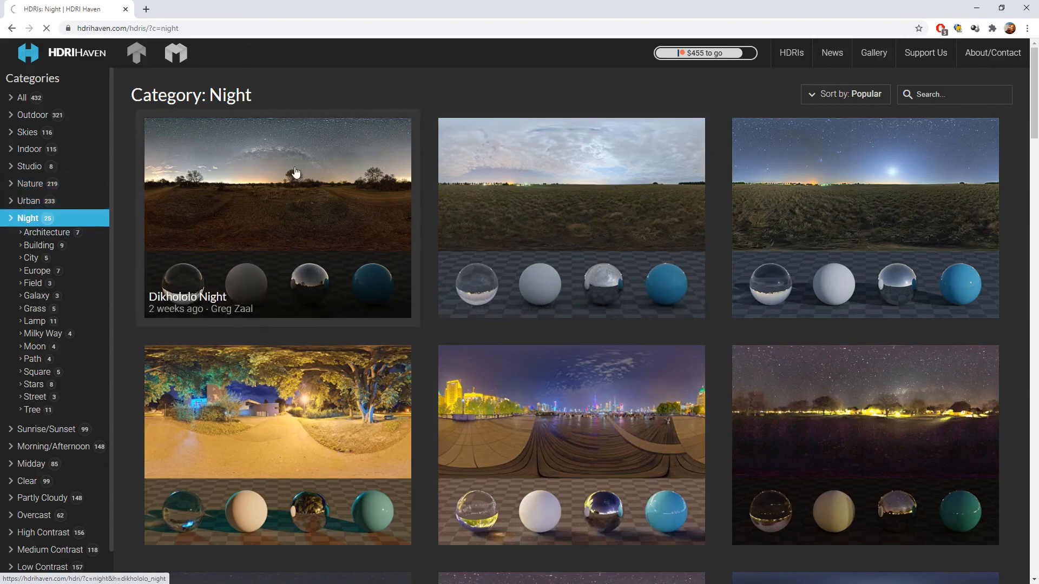
scroll(475, 269, down, 10)
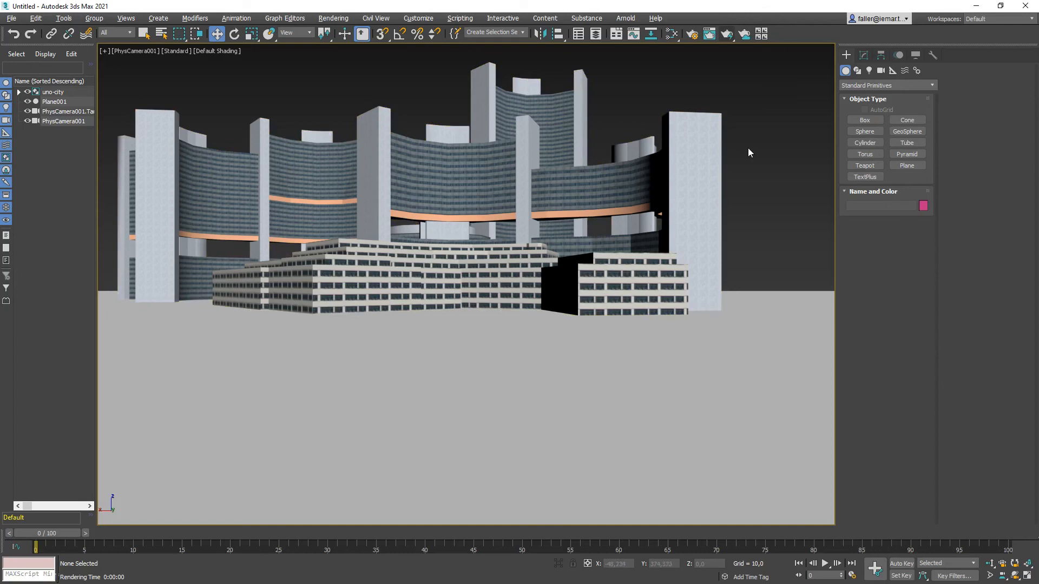
- Switch to 3ds Max and open the Slate Material Editor
click(672, 35)
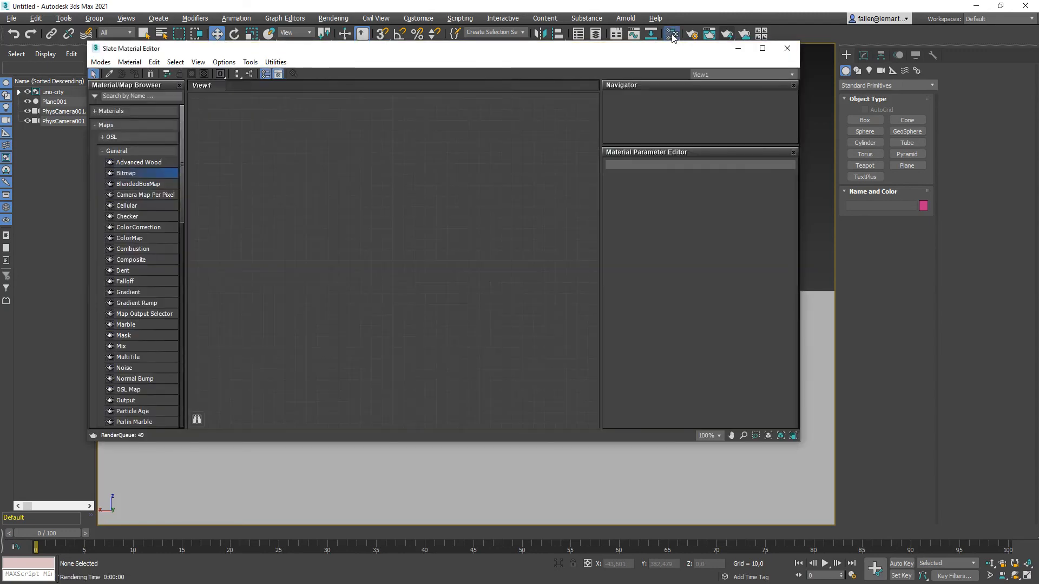
click(672, 37)
key(m)
key(m)
key(m)
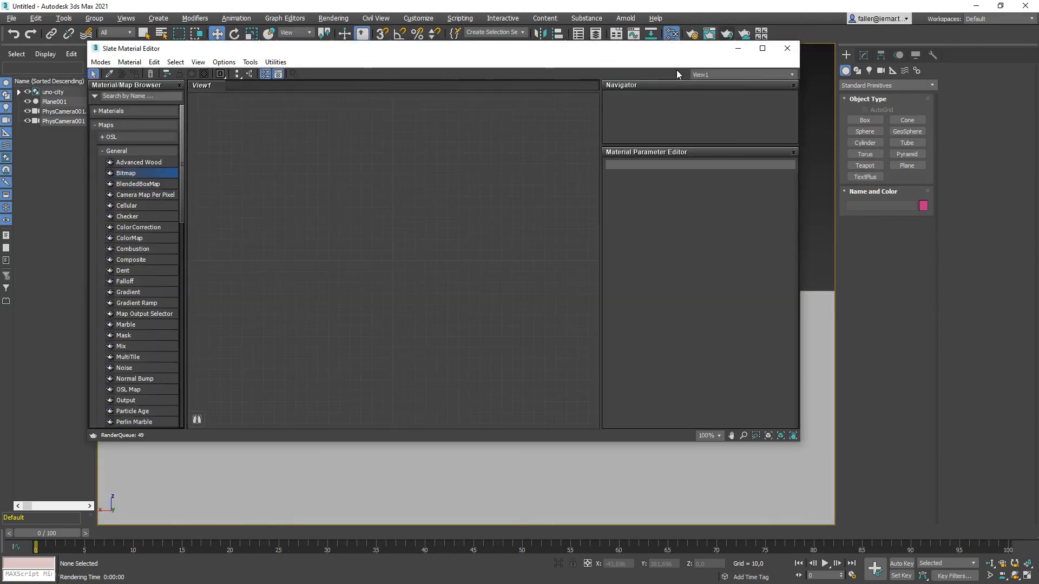
- Collapse the General maps and Scene Materials groups in the Material/Map Browser, keeping the Maps group expanded
click(111, 151)
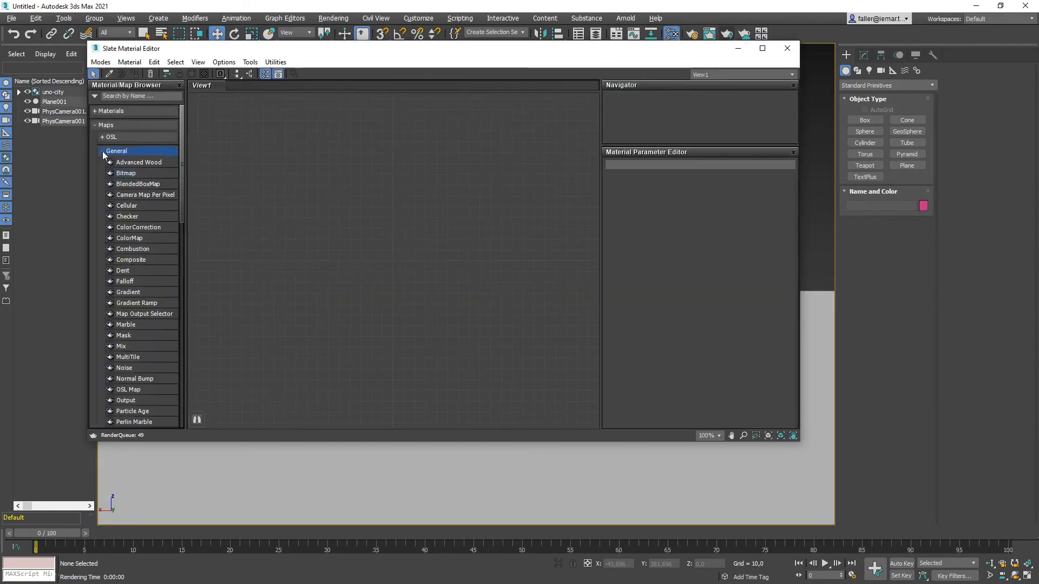
click(103, 166)
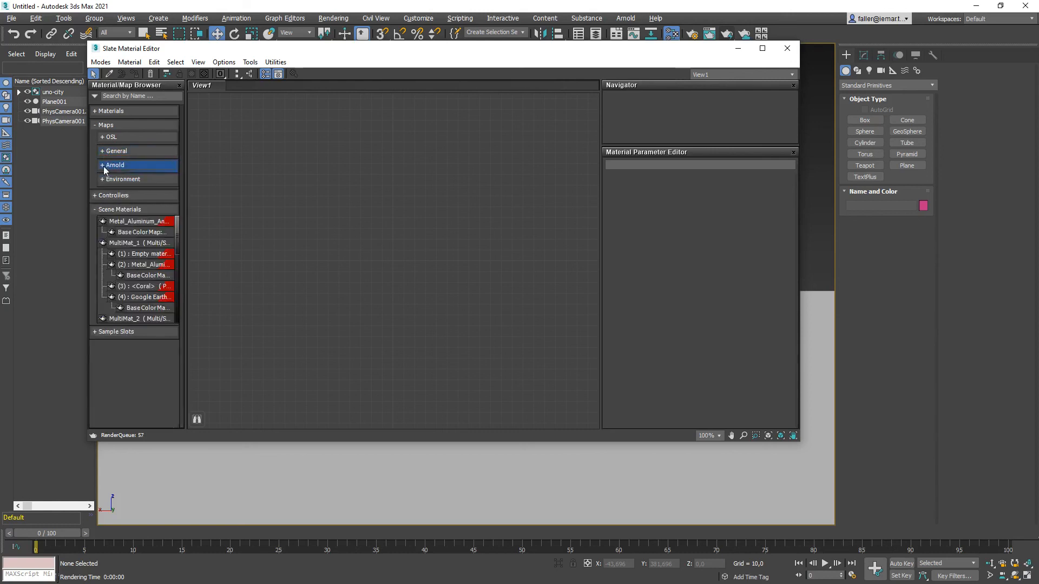
click(98, 209)
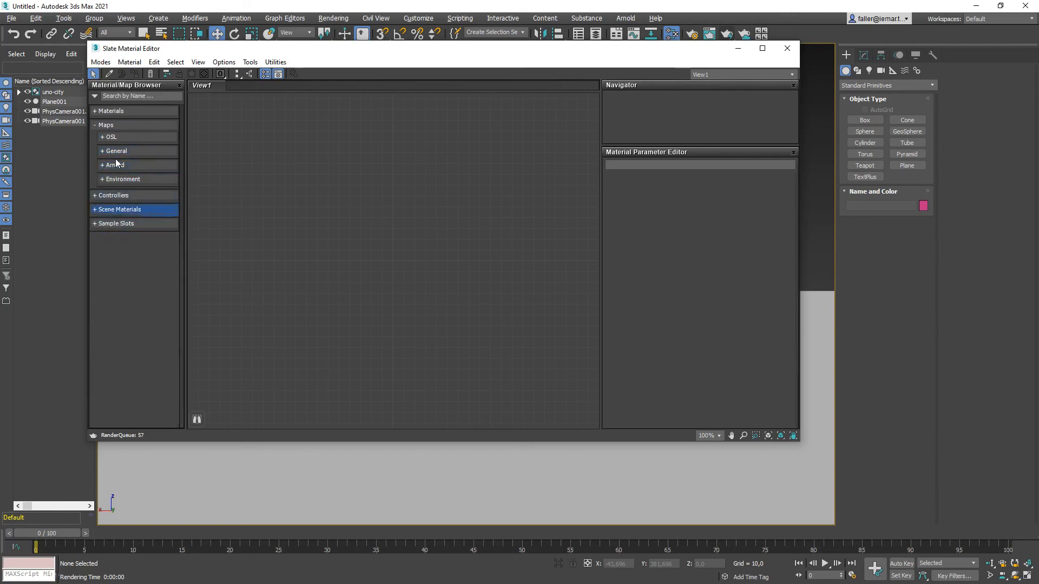
click(95, 126)
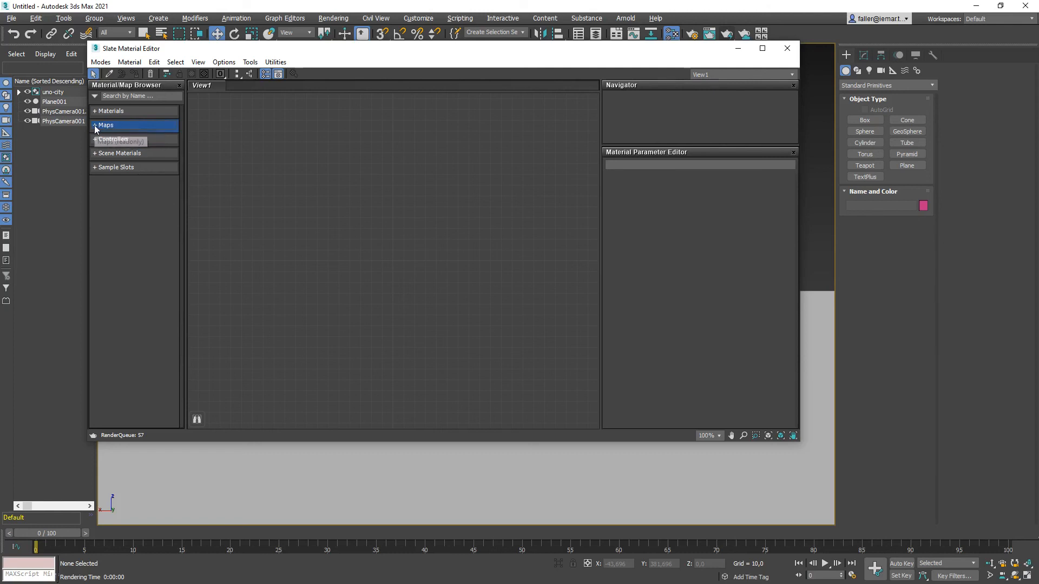
click(95, 127)
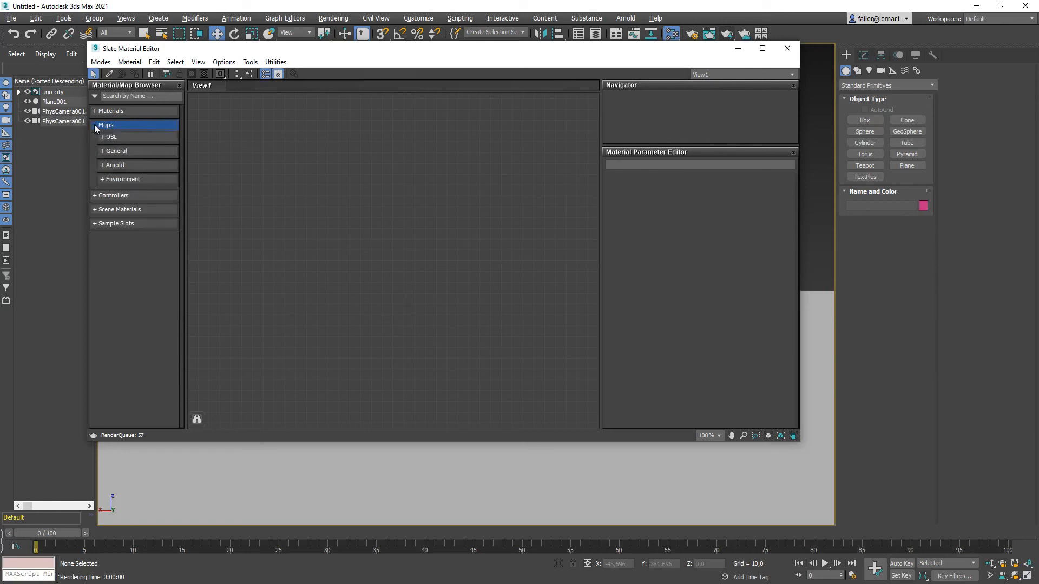
- Add a general Bitmap map to the node view using noon_grass_4k.hdr with the default HDRI load settings
click(105, 153)
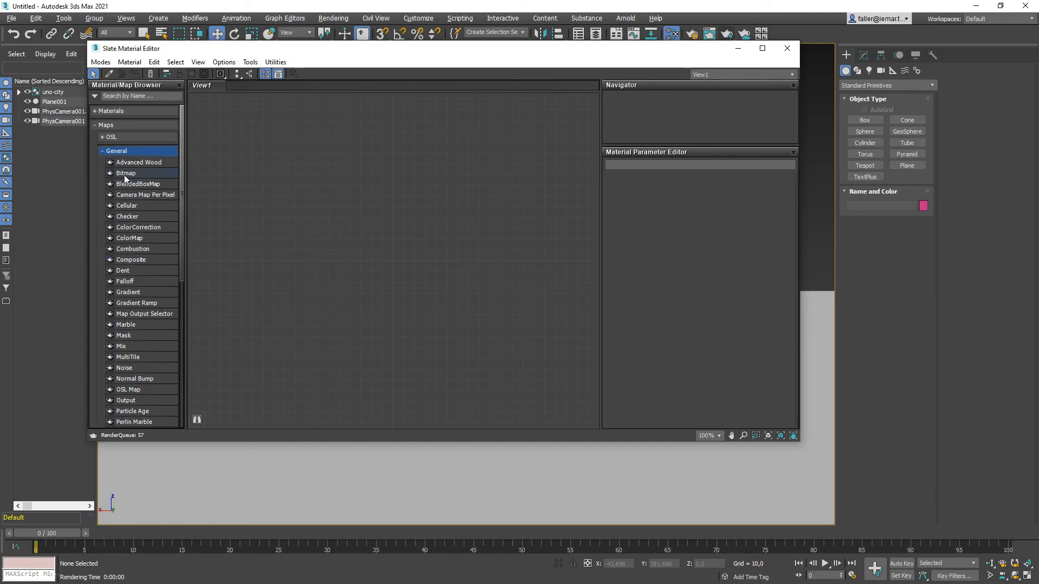
drag(123, 173, 343, 190)
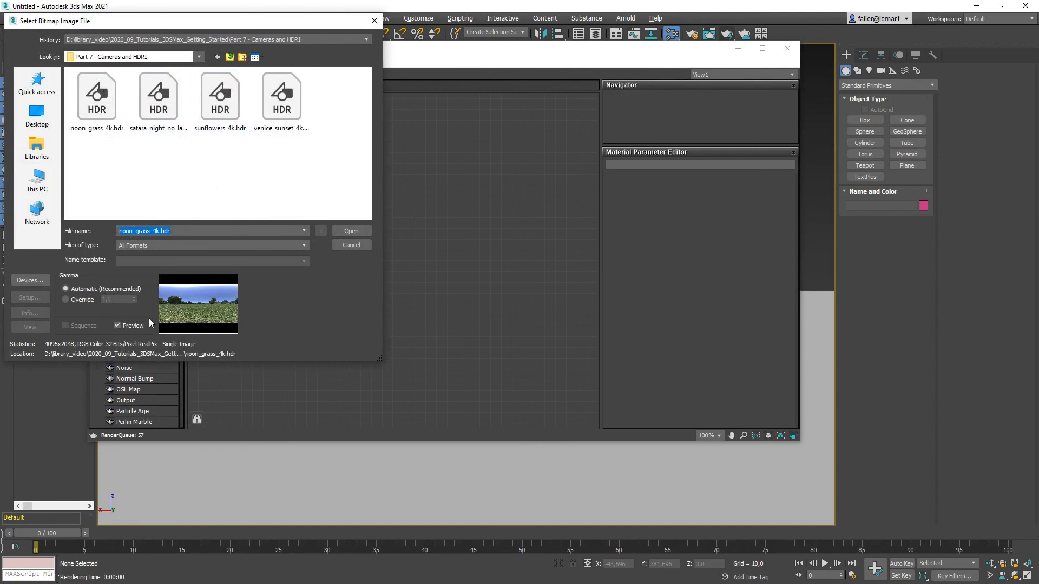
click(98, 105)
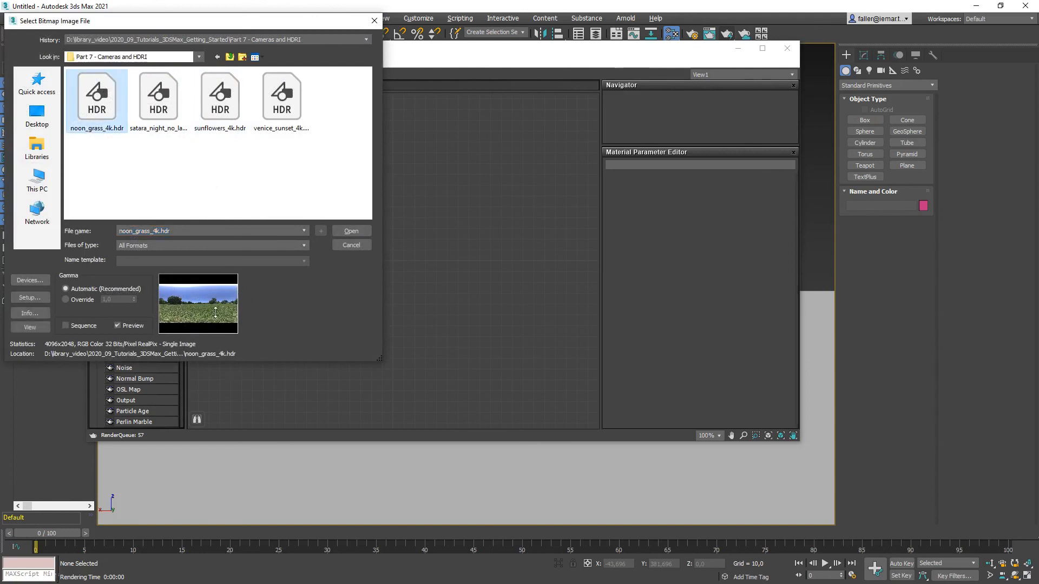
click(352, 231)
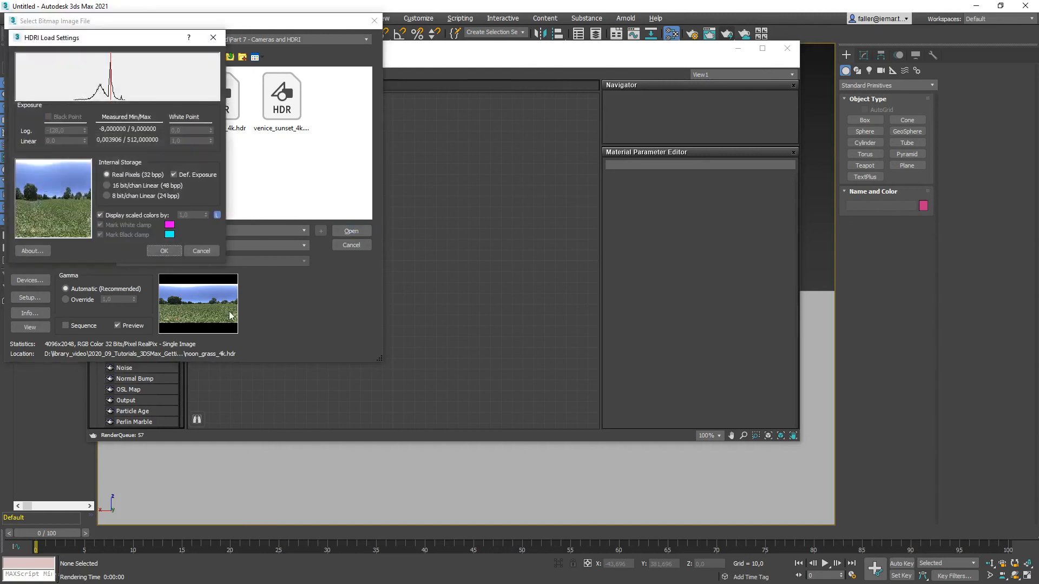
click(163, 252)
click(163, 252)
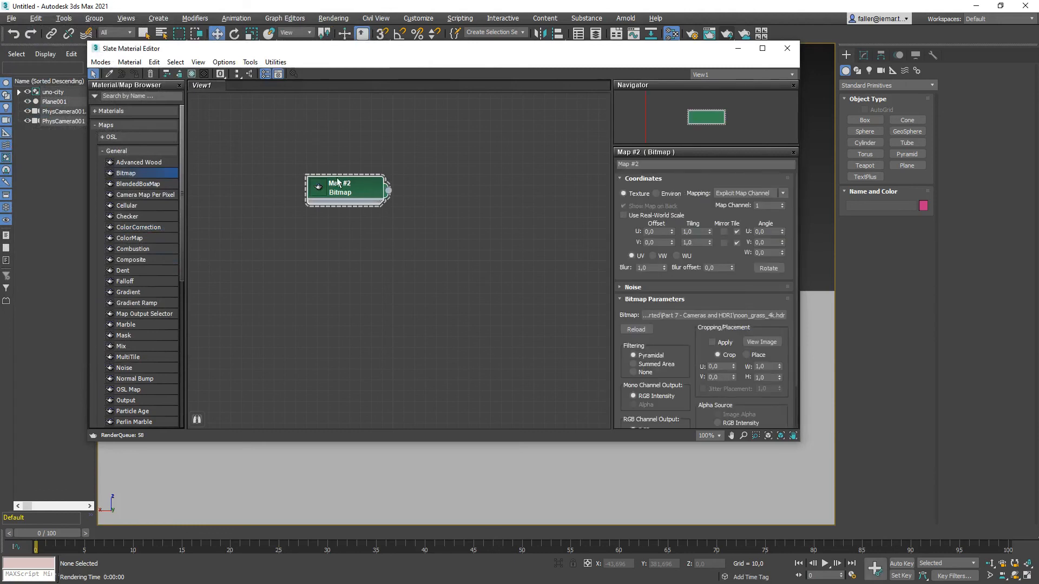
- Set the bitmap's coordinates to Environ with Spherical Environment mapping
drag(337, 182, 337, 193)
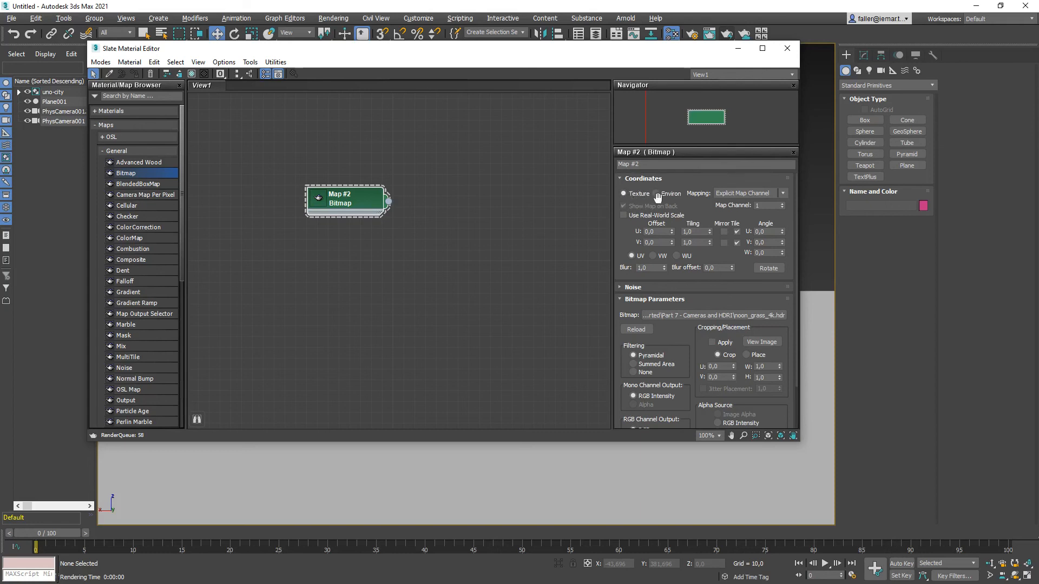
click(656, 193)
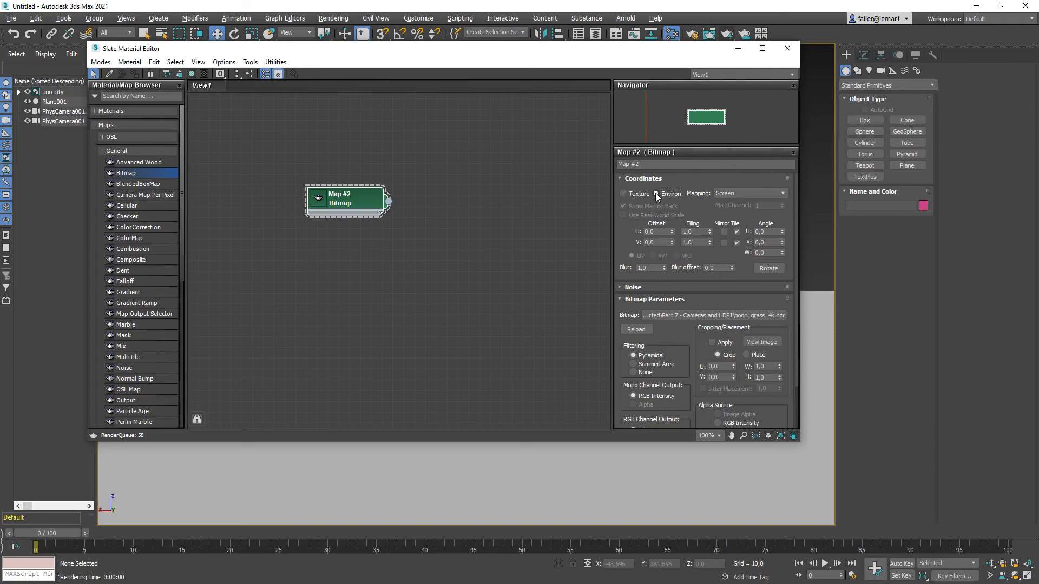
click(751, 193)
- Assign the HDRI bitmap node to the scene's Environment Map slot as an instance
drag(443, 51, 564, 104)
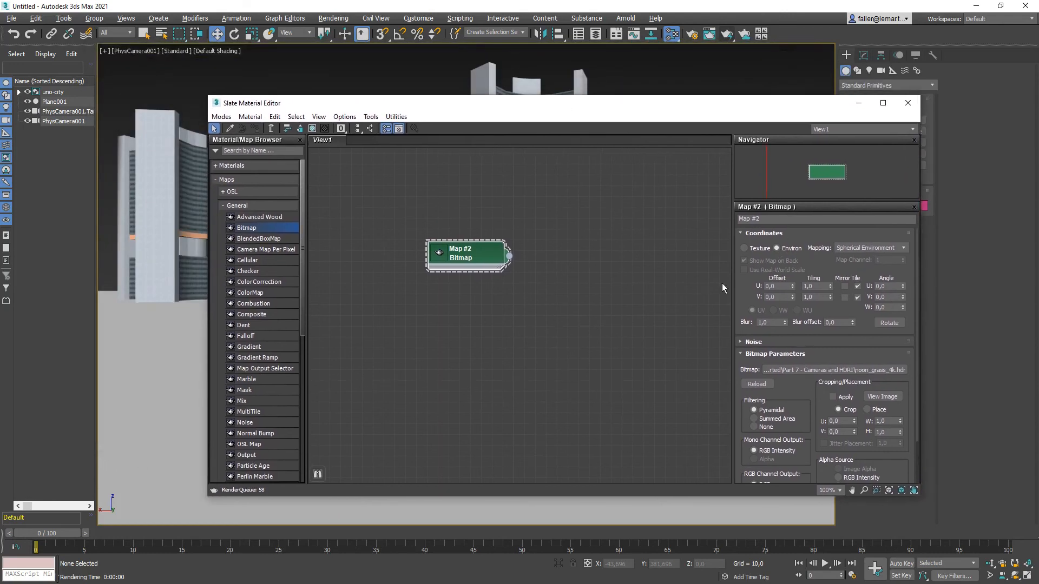
drag(638, 106, 742, 135)
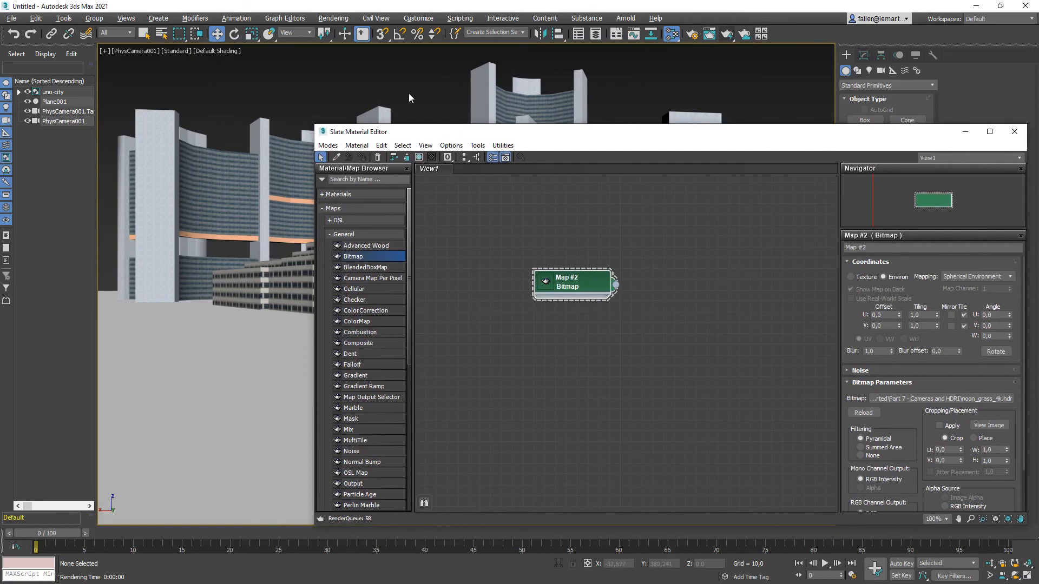
click(333, 19)
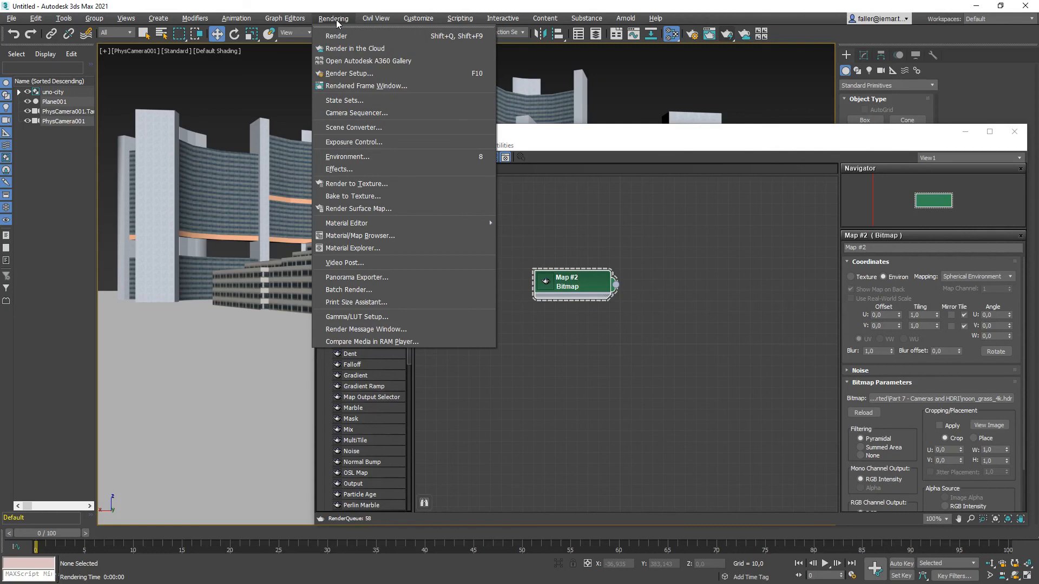
click(346, 156)
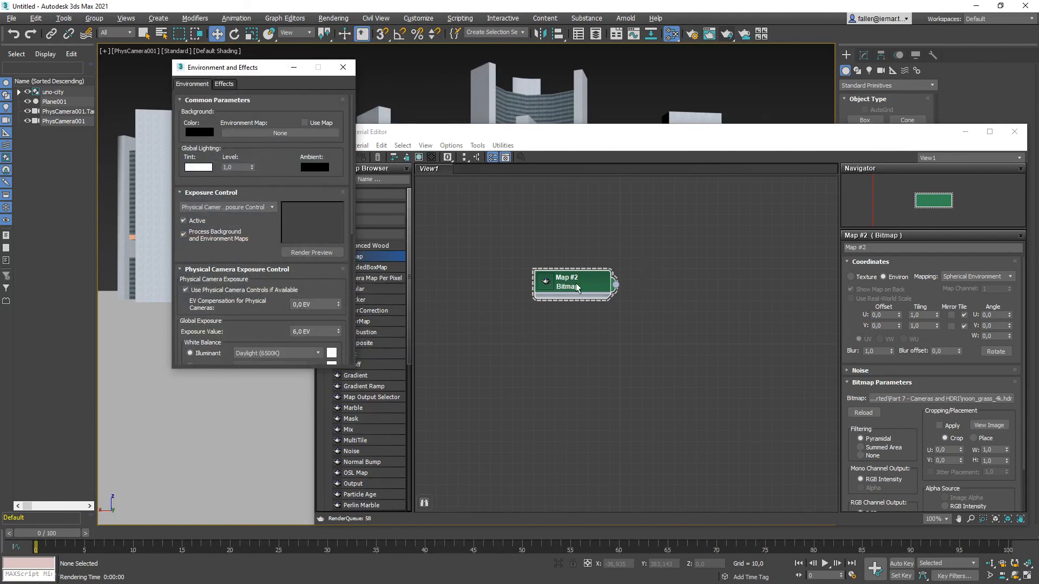
drag(577, 287, 555, 288)
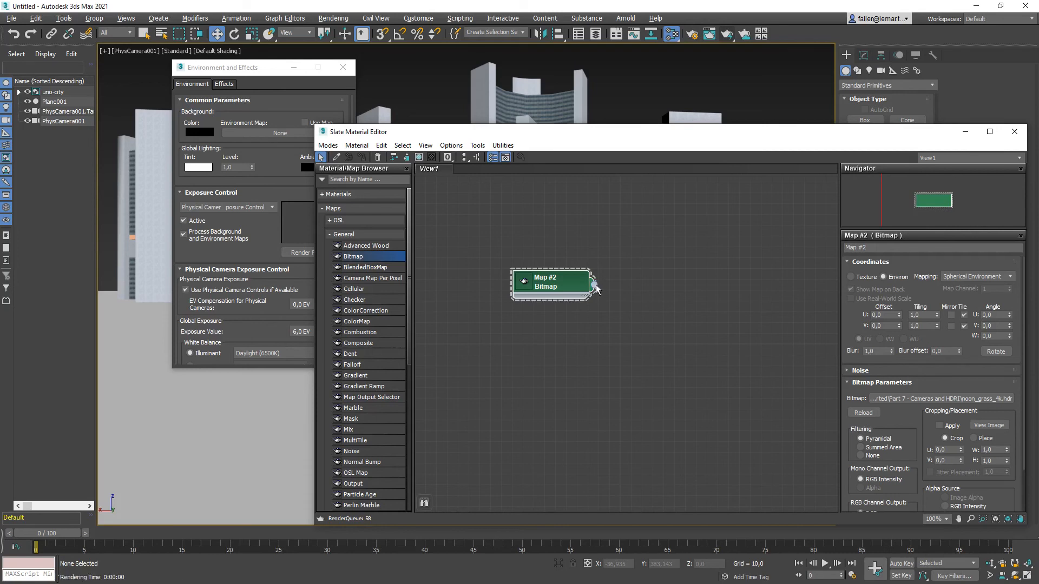
drag(597, 289, 257, 135)
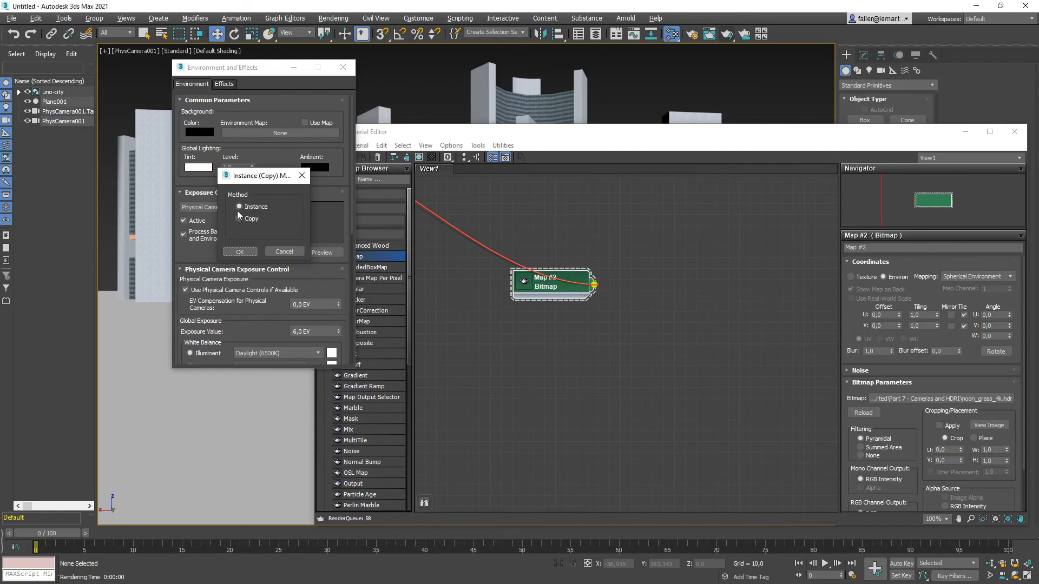
click(240, 252)
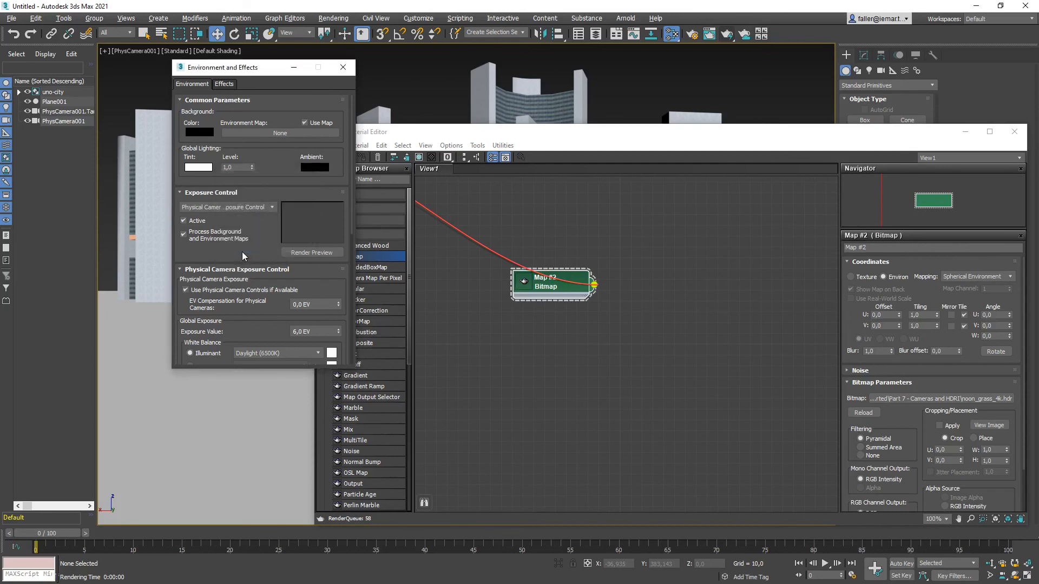
- Close the Environment and Effects and Slate Material Editor windows, and test-render the PhysCamera001 view with the HDRI environment
click(342, 68)
click(1015, 132)
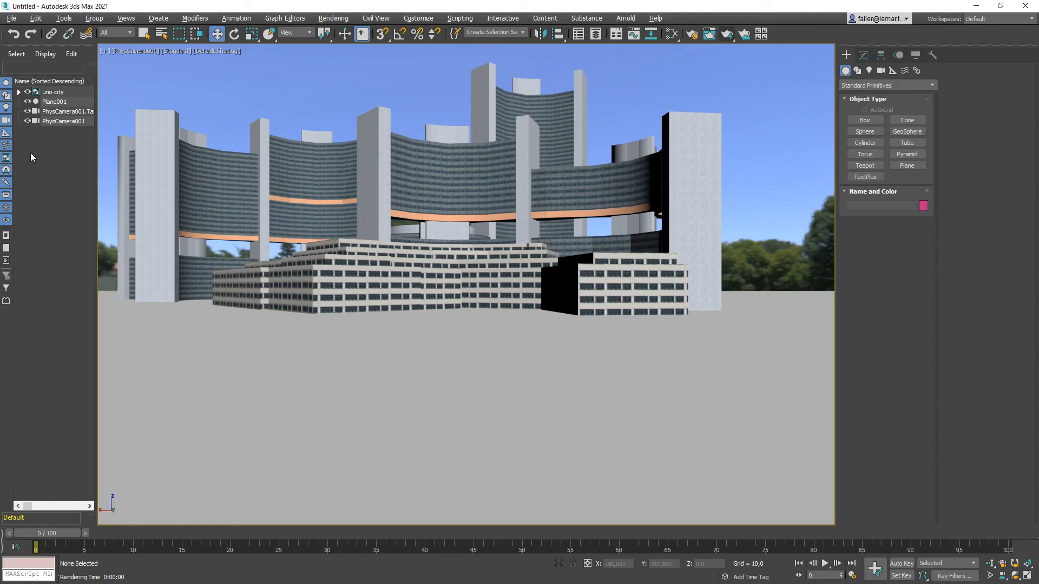
click(727, 36)
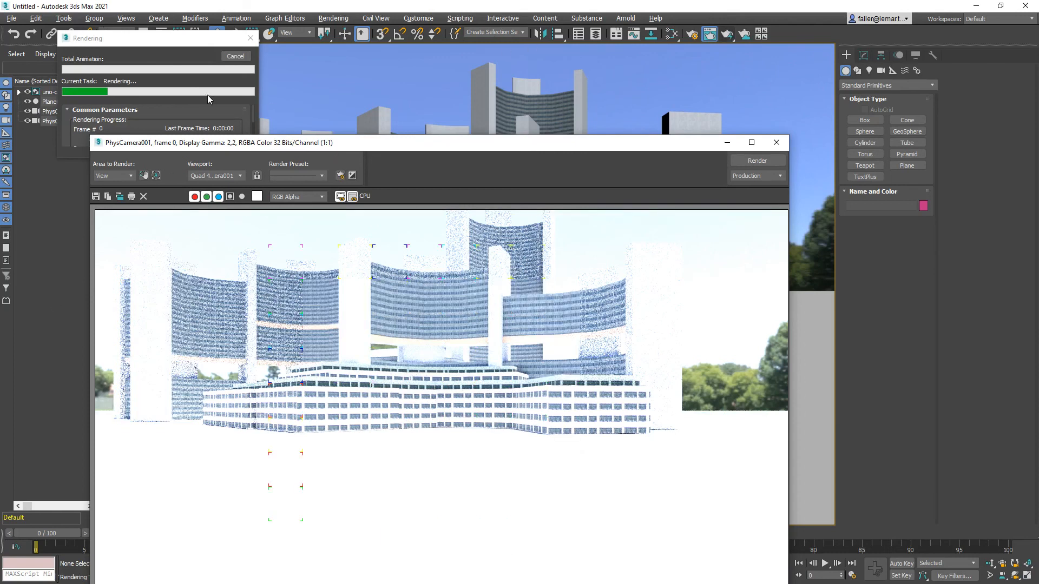
drag(168, 37, 144, 18)
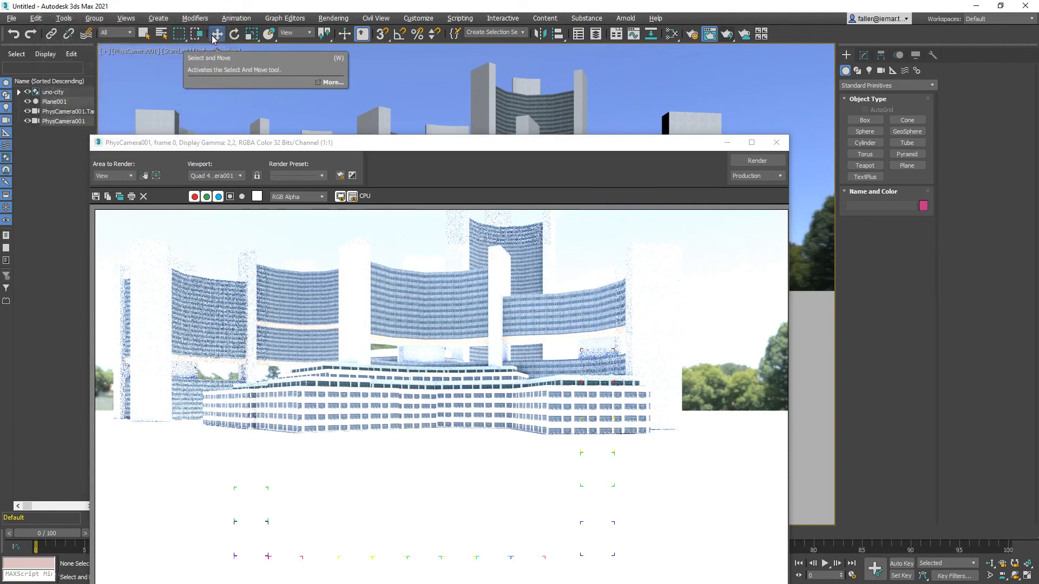
click(216, 35)
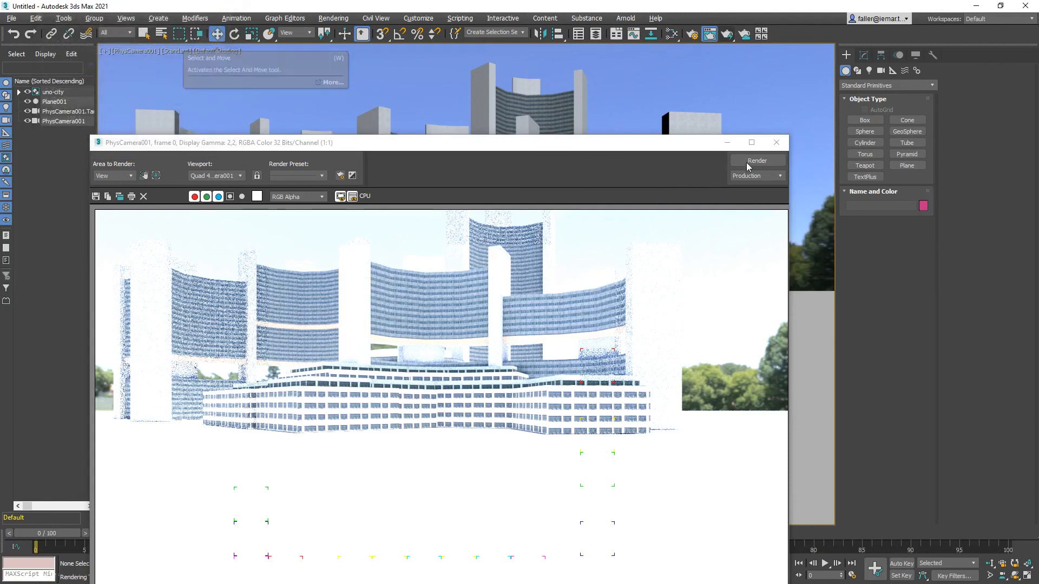
click(776, 144)
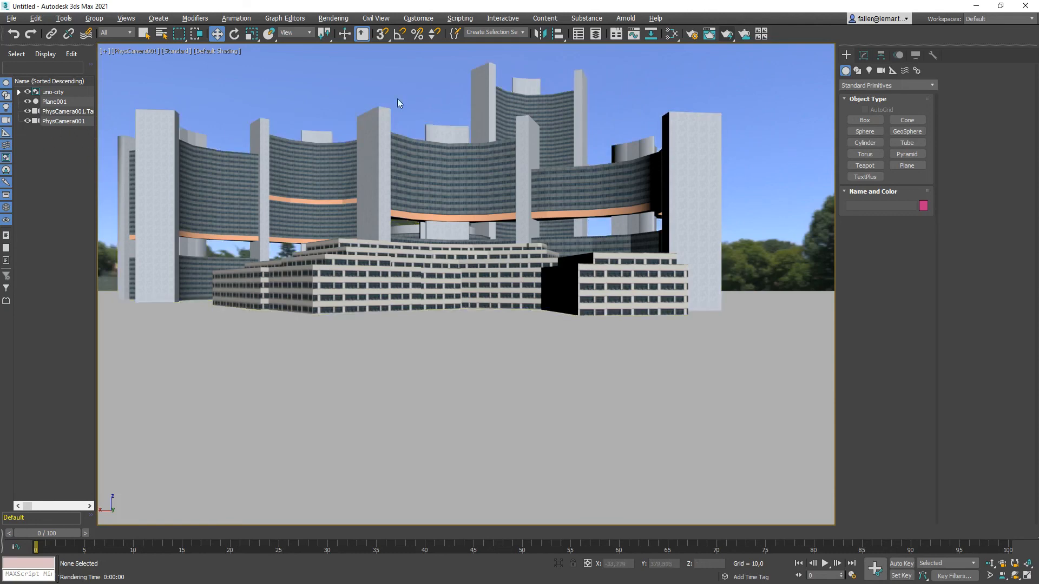
- Show the top view in wireframe, select PhysCamera001 and set its target exposure gain to 10 EV
key(t)
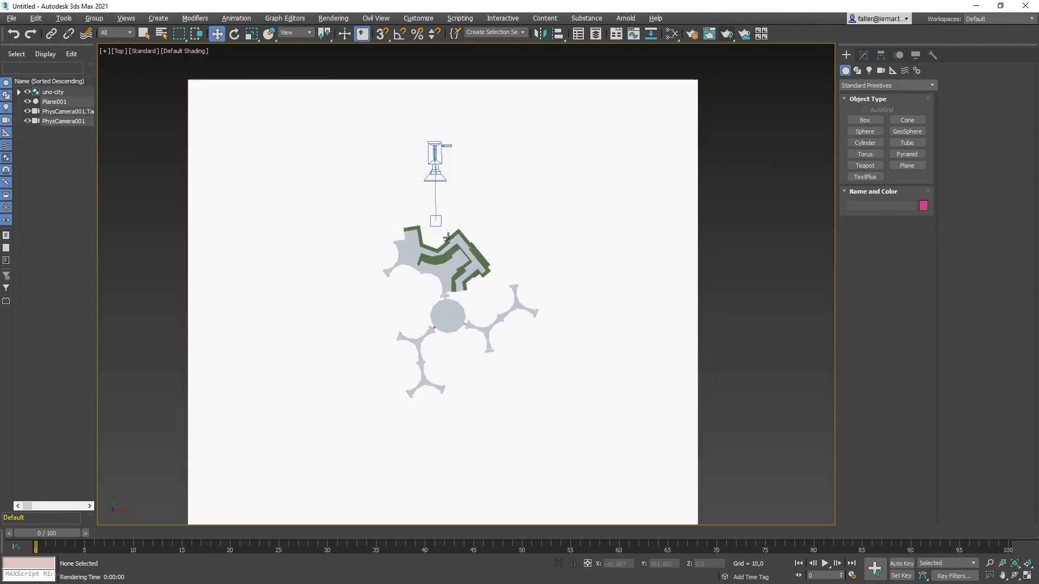
key(F3)
click(428, 155)
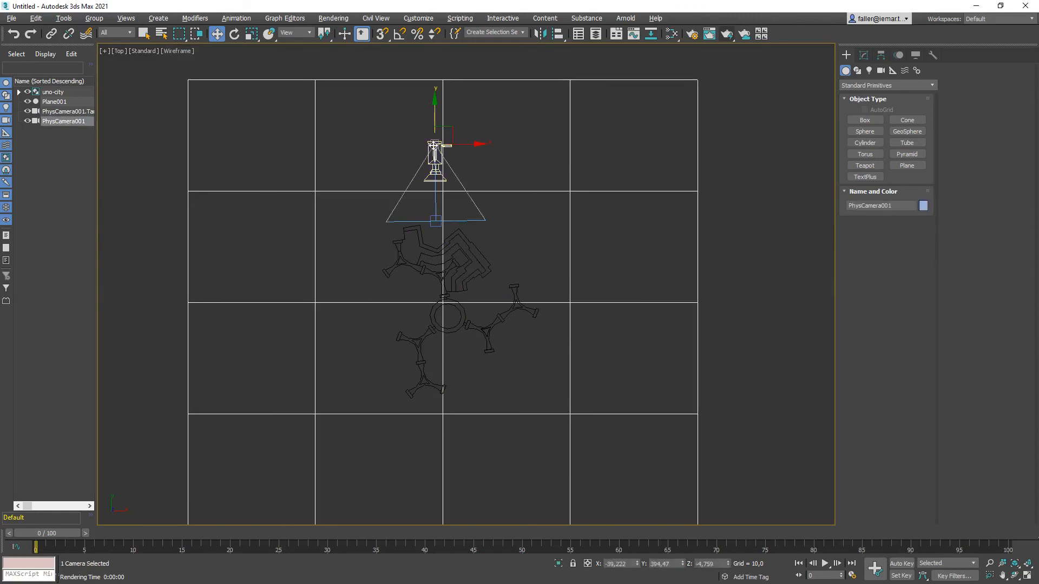
click(199, 186)
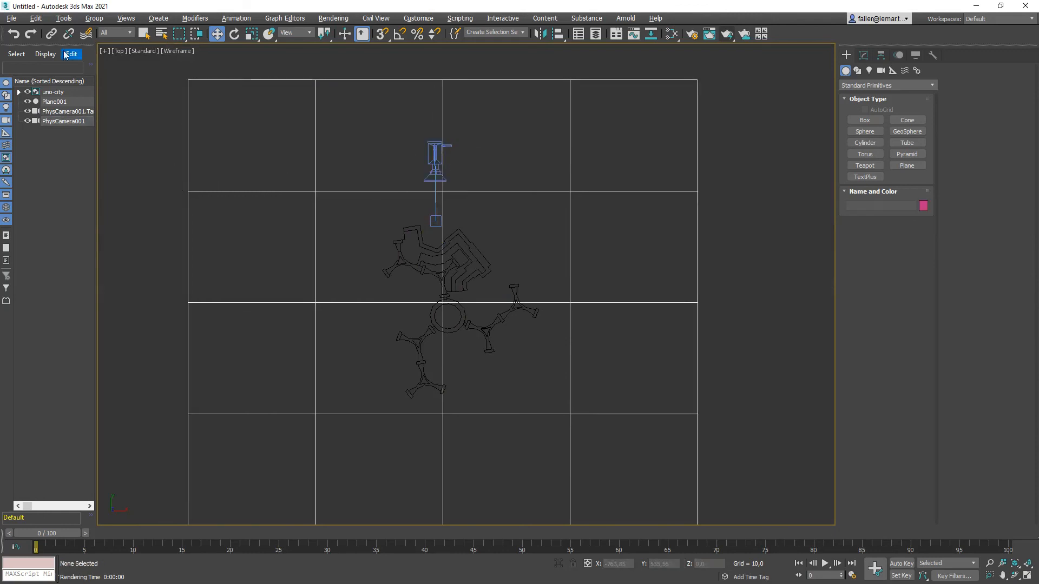
click(48, 120)
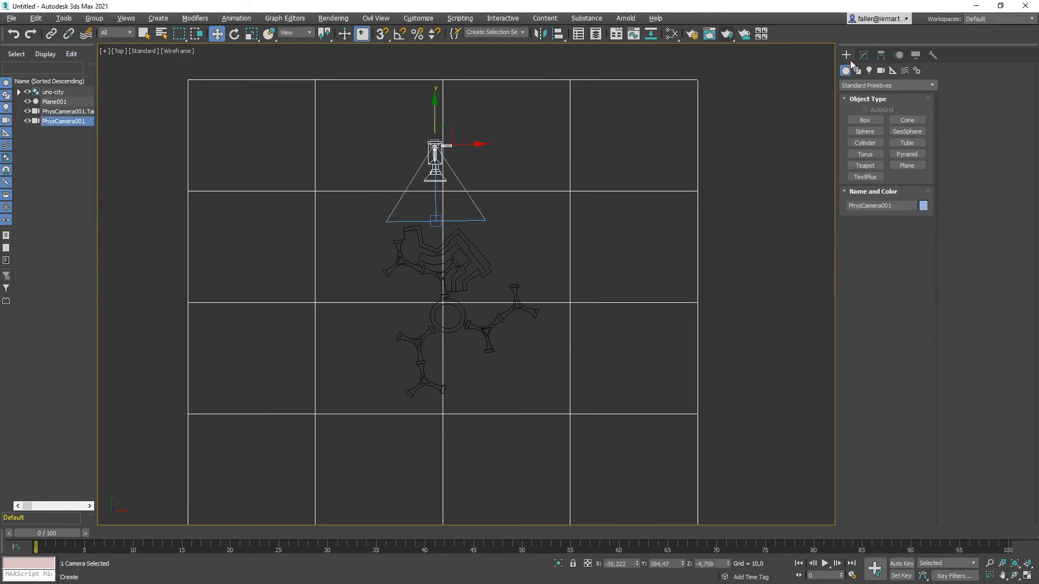
click(864, 56)
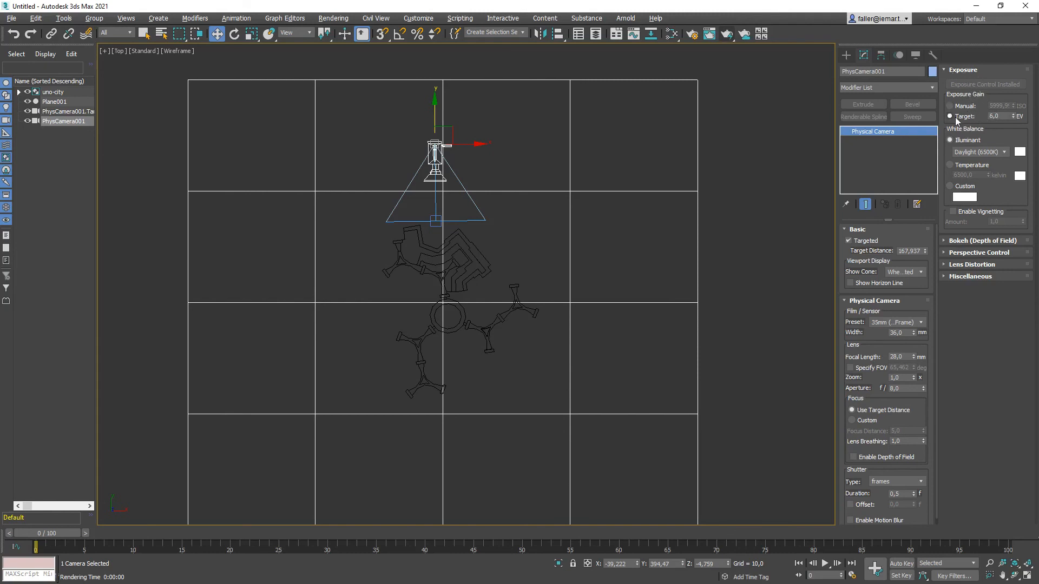
click(1000, 116)
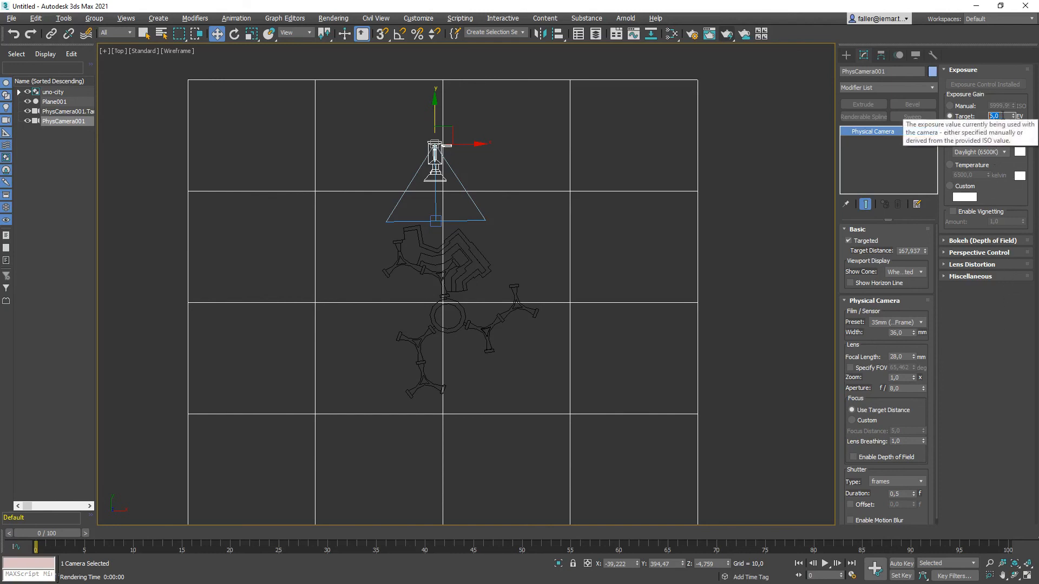
click(1005, 116)
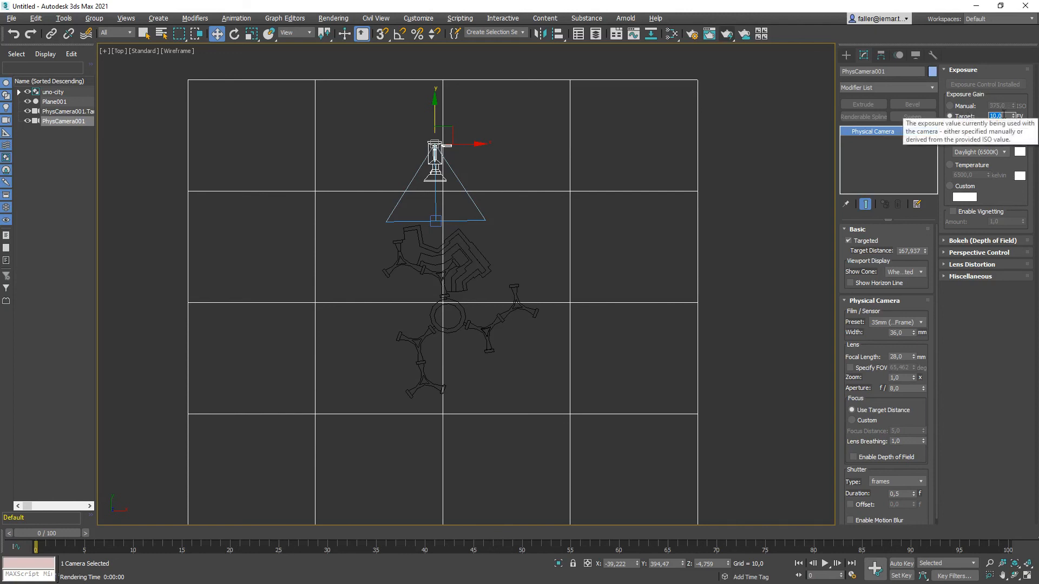
- Deselect the camera, return to the PhysCamera001 view and render it again to check the exposure
click(763, 216)
key(c)
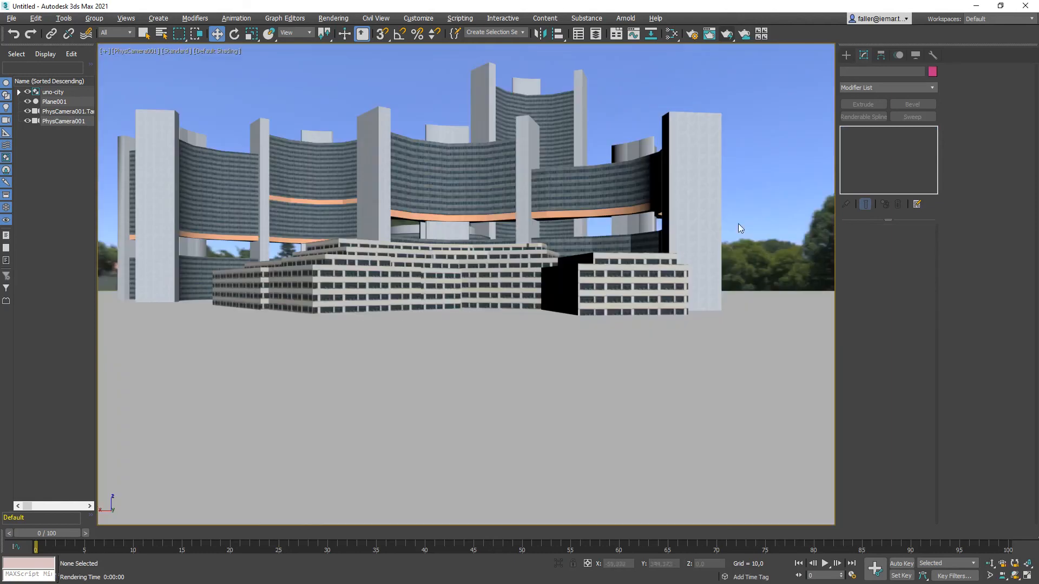
click(727, 34)
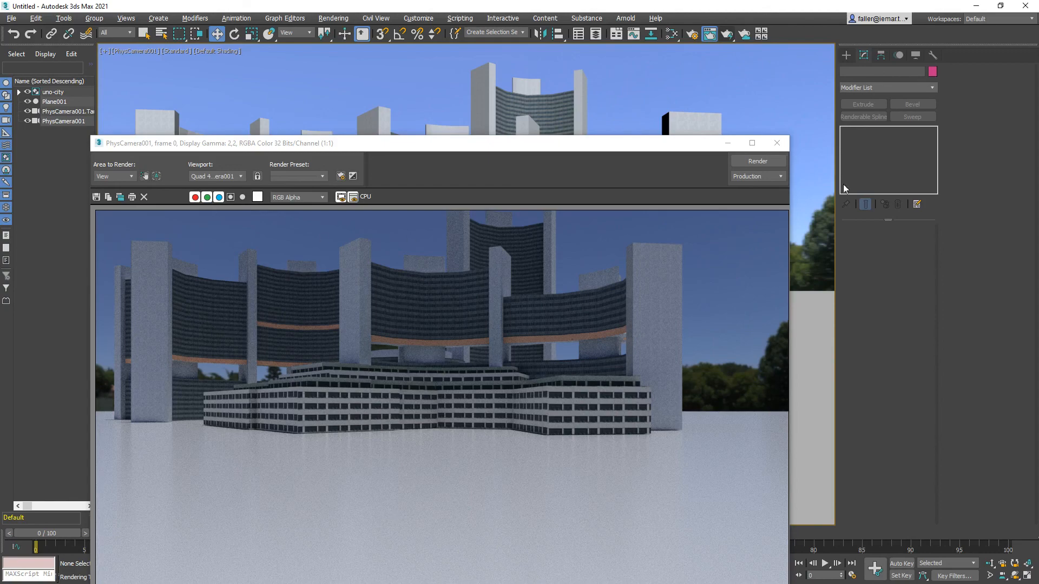
click(777, 143)
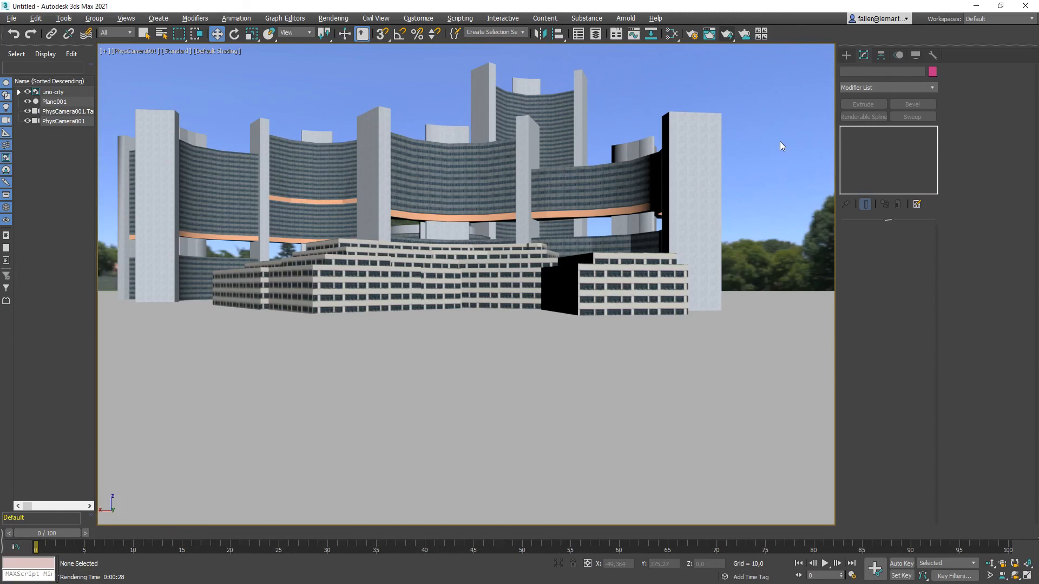
- Replace the environment bitmap's image with sunflowers_4k.hdr in the Slate Material Editor, keeping the default HDRI load settings
key(m)
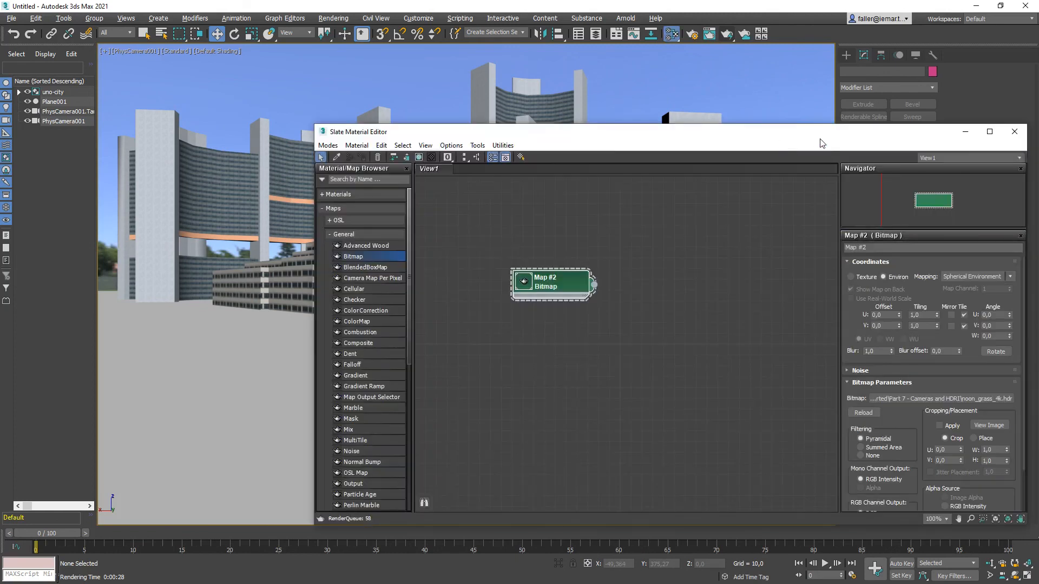
drag(820, 137, 642, 71)
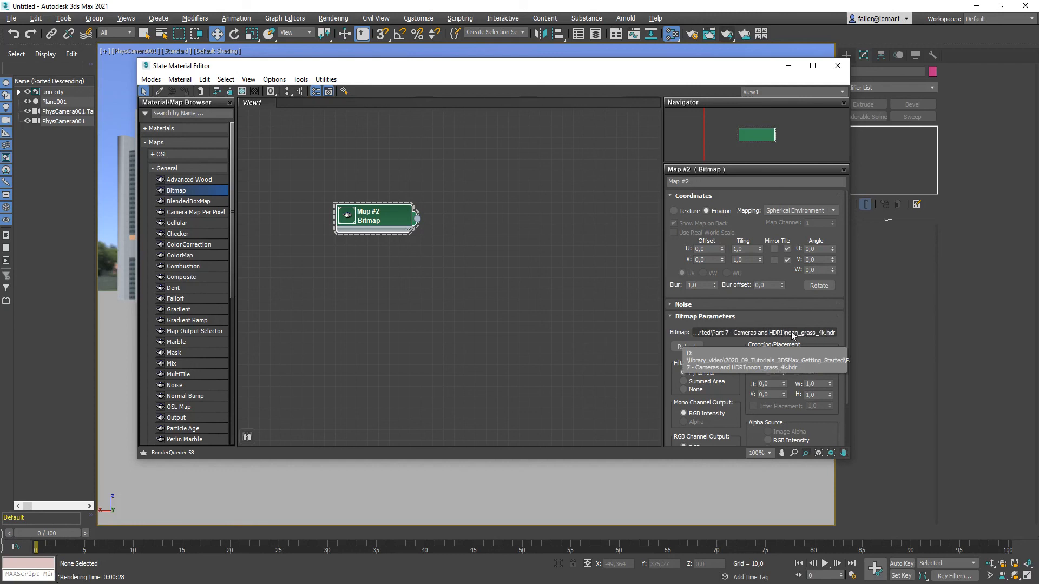
click(771, 334)
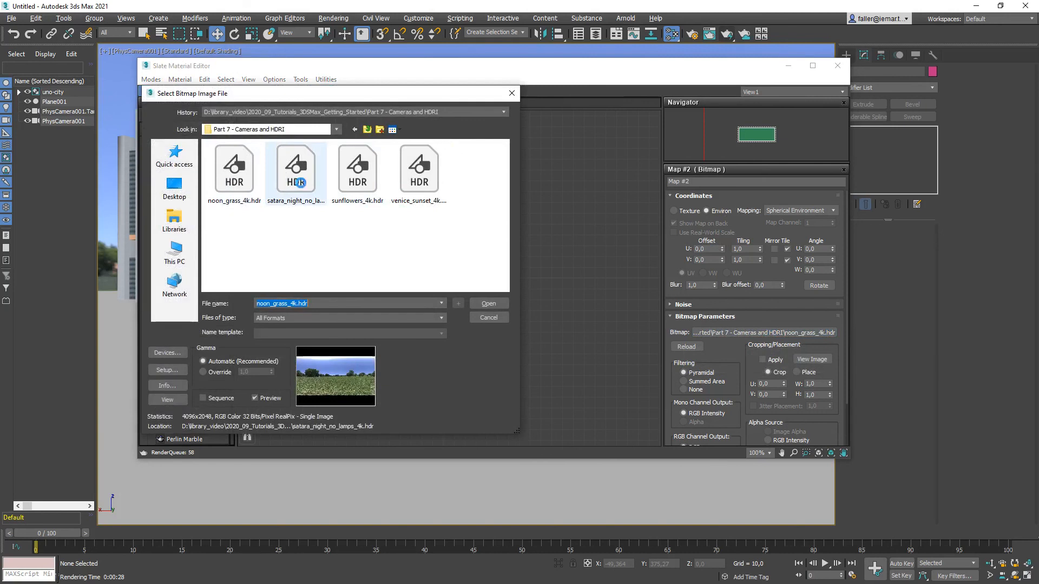
click(348, 180)
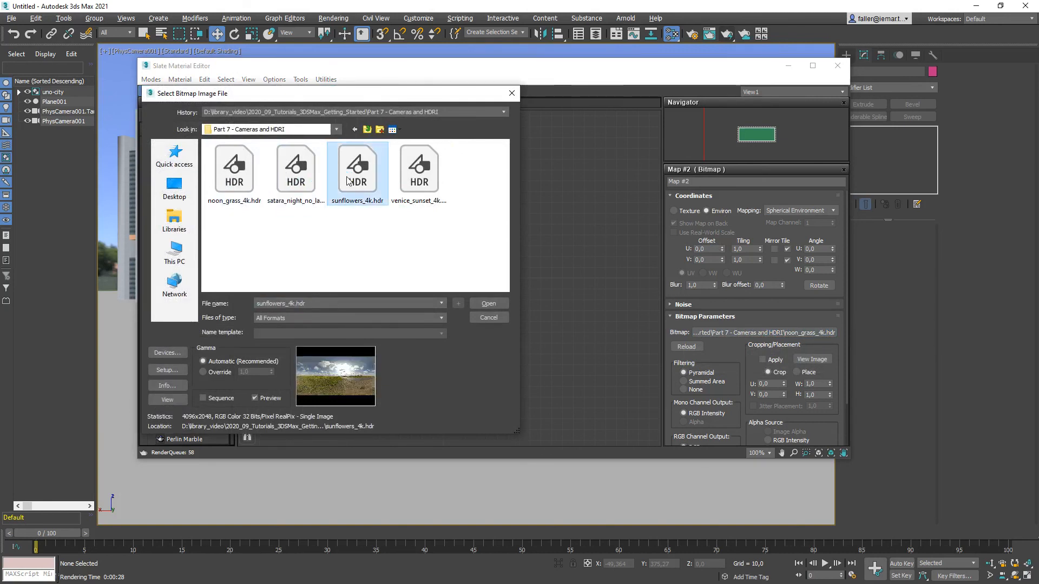
click(419, 168)
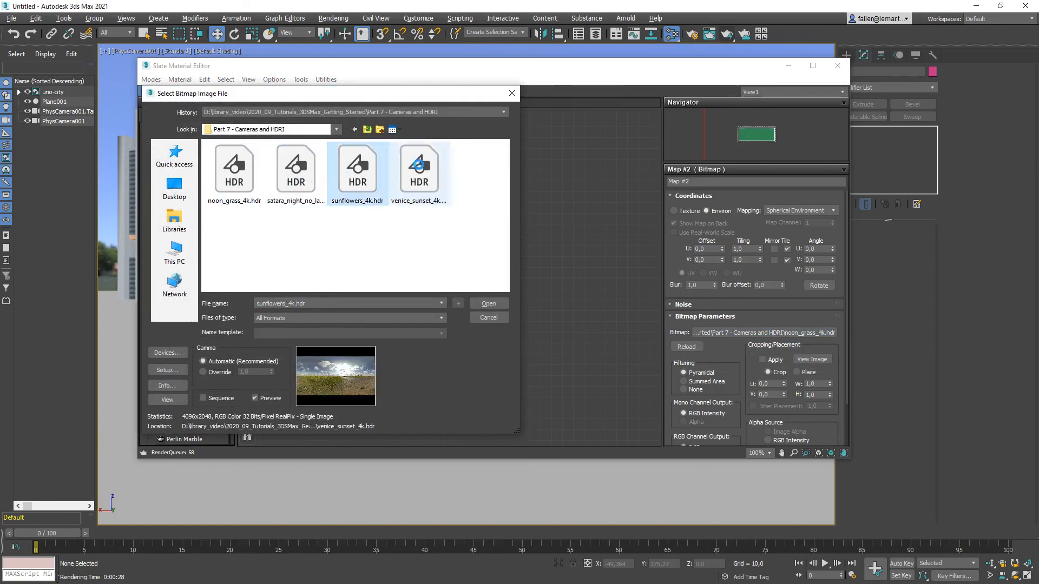
click(354, 177)
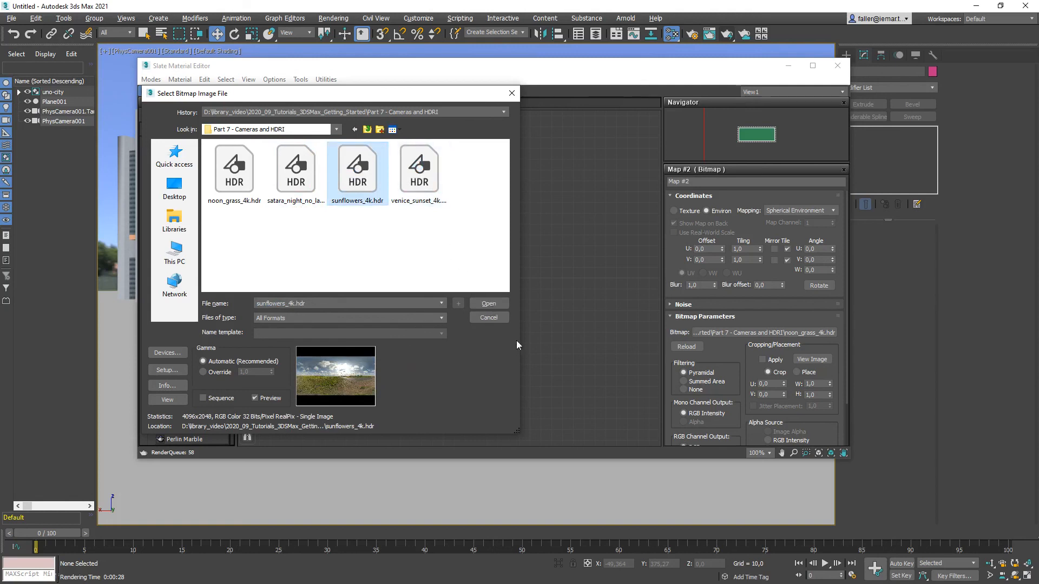
click(489, 304)
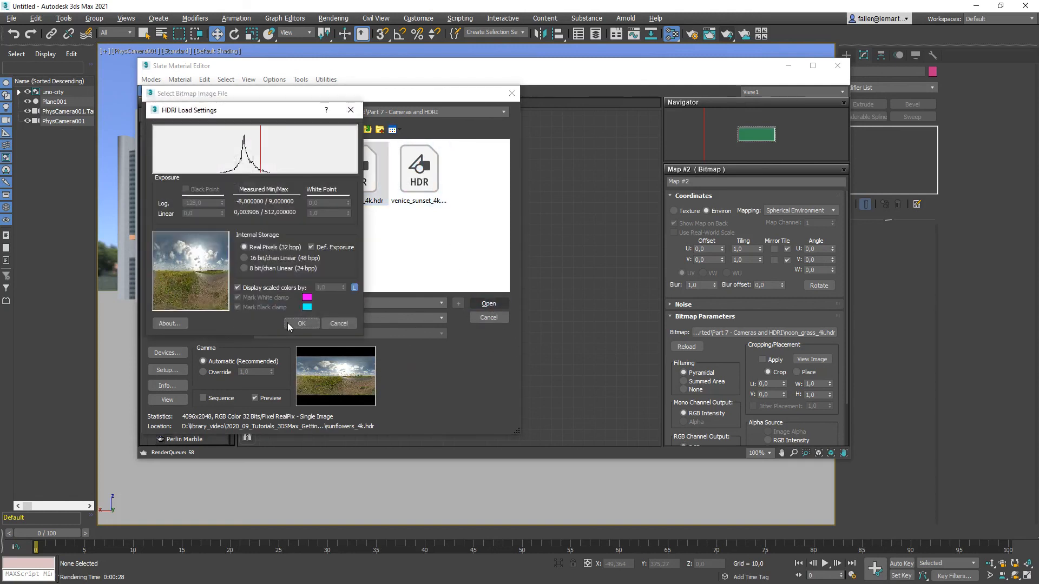
click(301, 323)
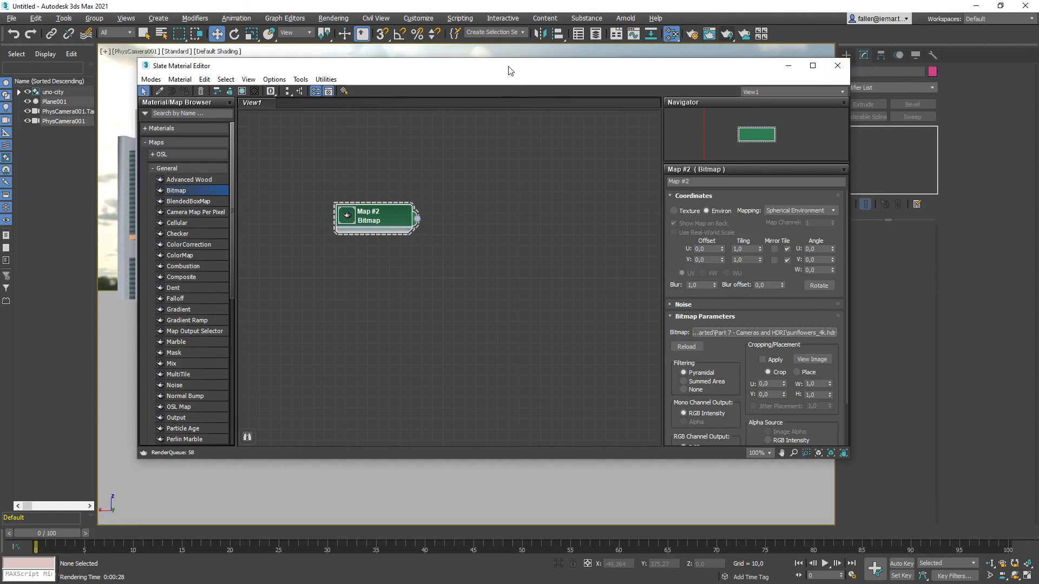
- Uncover the camera view and gradually raise the environment bitmap's U offset to 0.36 to shift the sky
drag(515, 70, 652, 300)
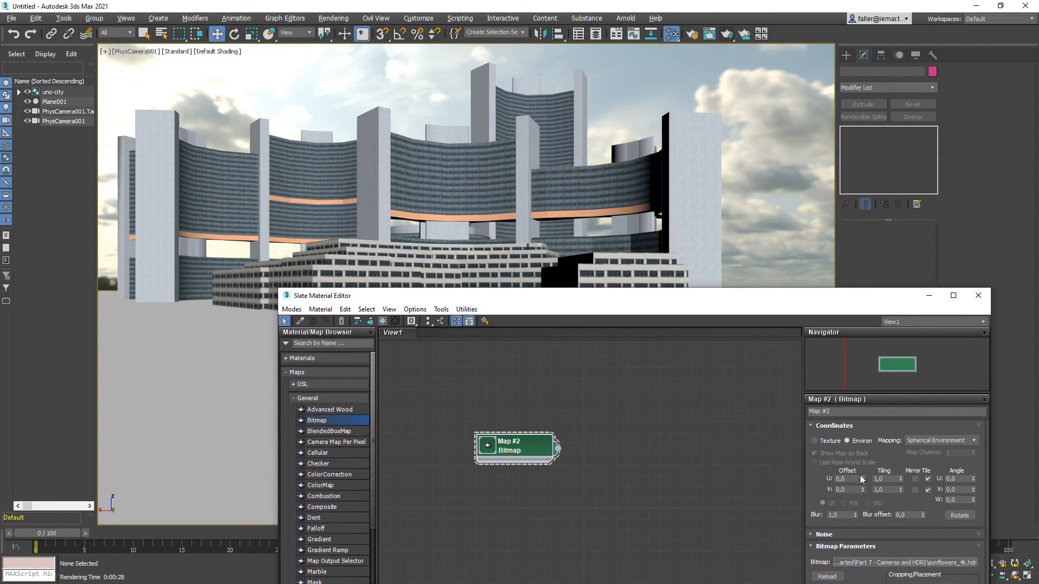
click(844, 478)
click(862, 477)
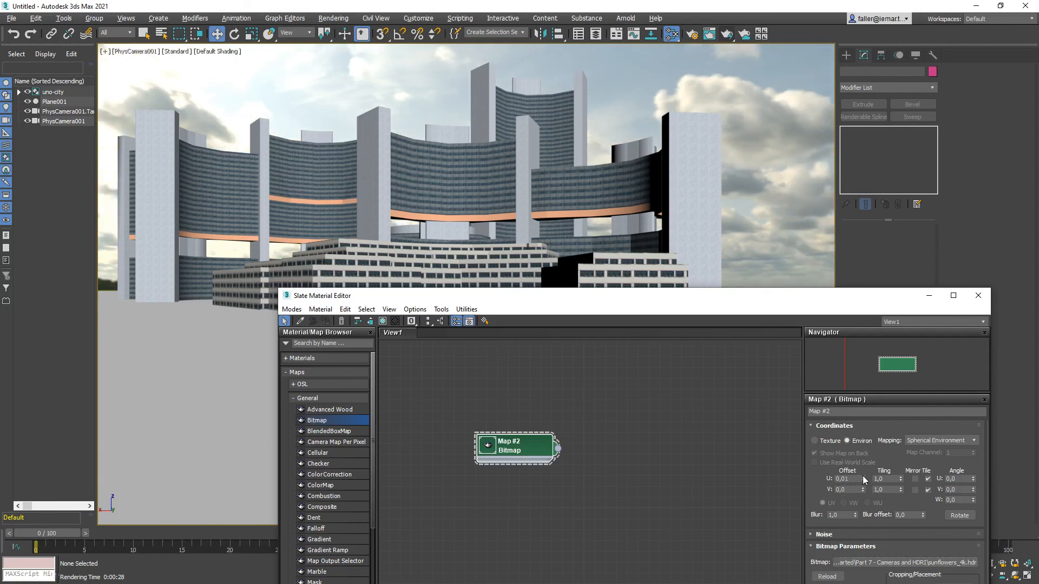
click(862, 476)
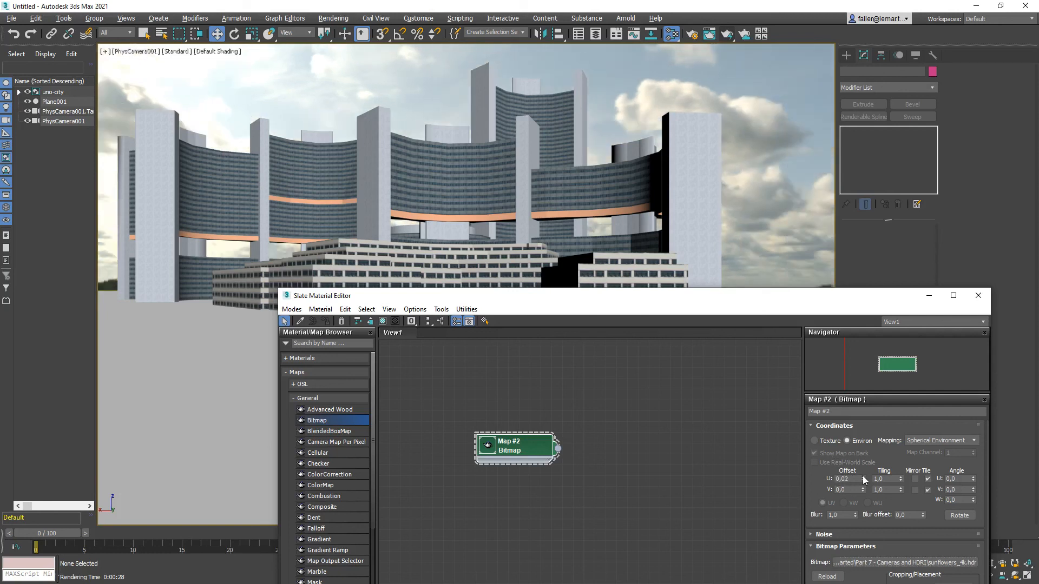
click(862, 477)
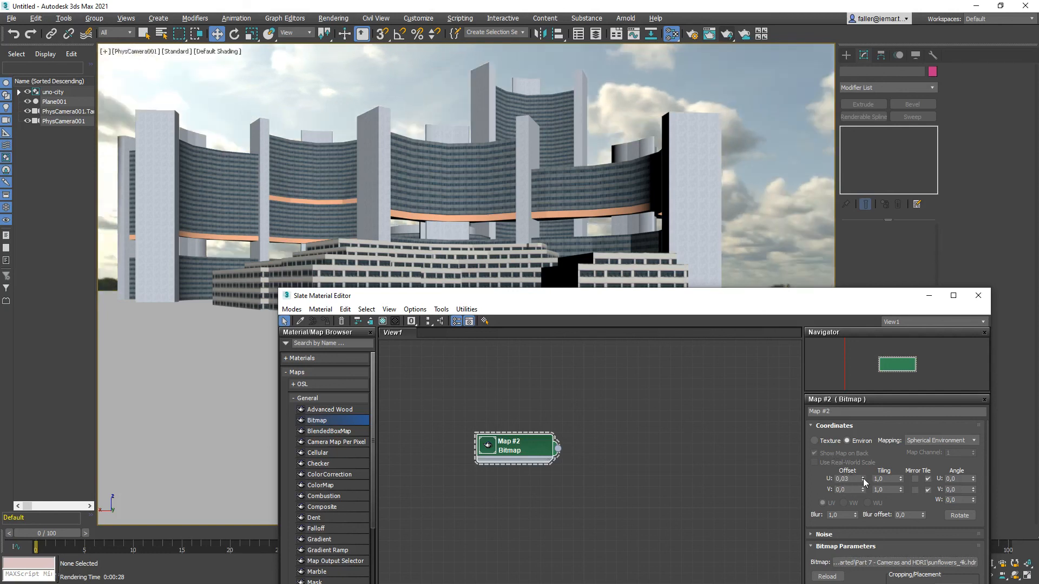
click(862, 477)
click(862, 477)
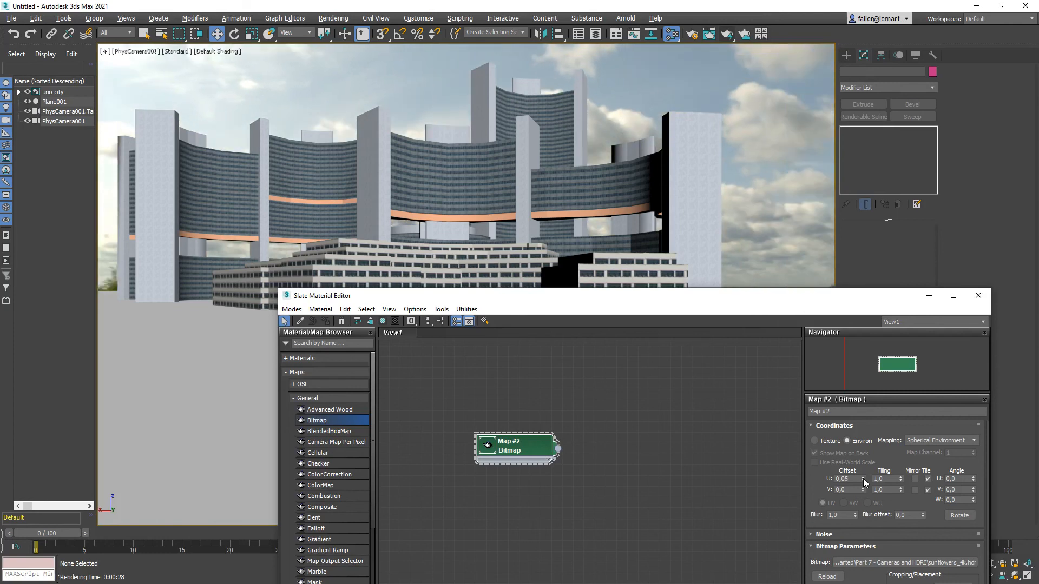
click(862, 477)
click(863, 476)
click(862, 476)
click(863, 476)
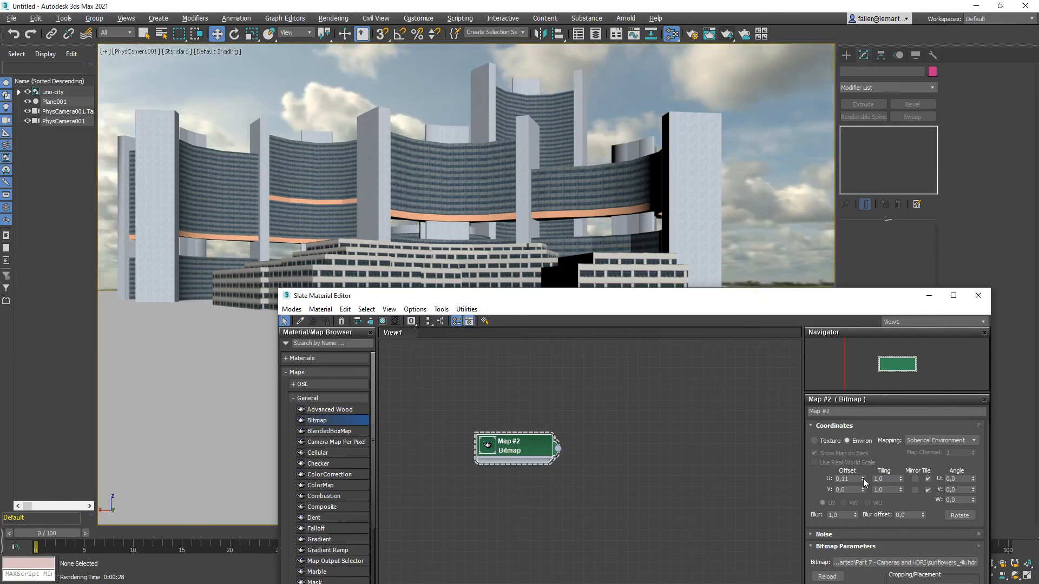
click(862, 477)
click(862, 476)
click(862, 476)
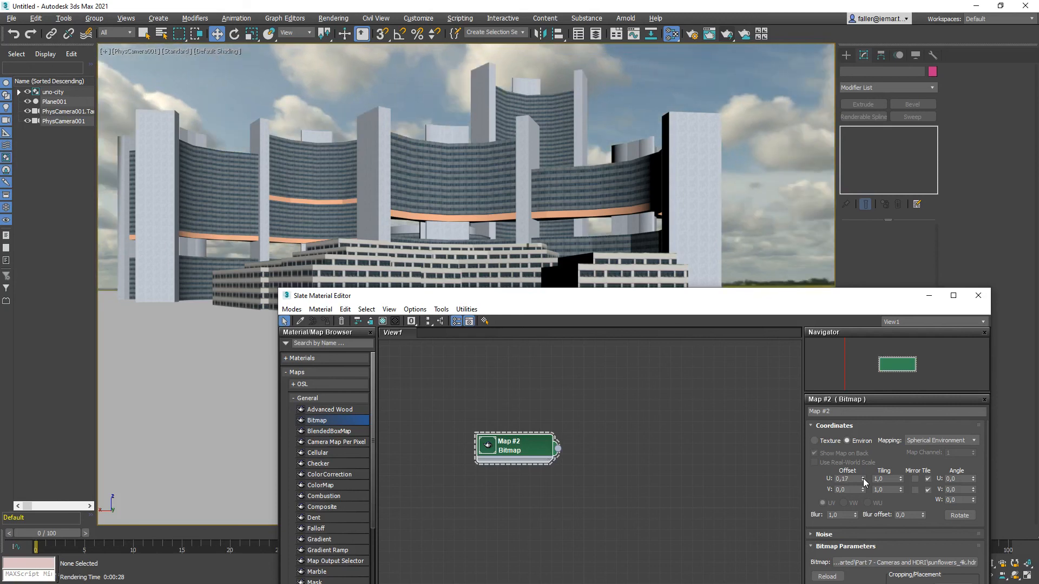
click(862, 477)
click(862, 476)
click(862, 476)
click(863, 476)
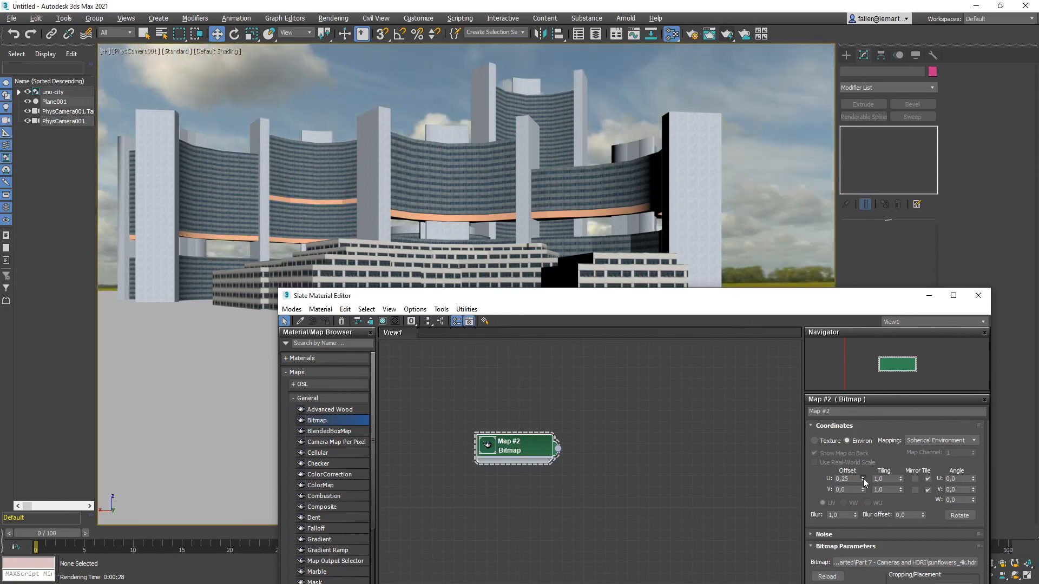
click(862, 477)
click(862, 477)
click(862, 476)
click(862, 477)
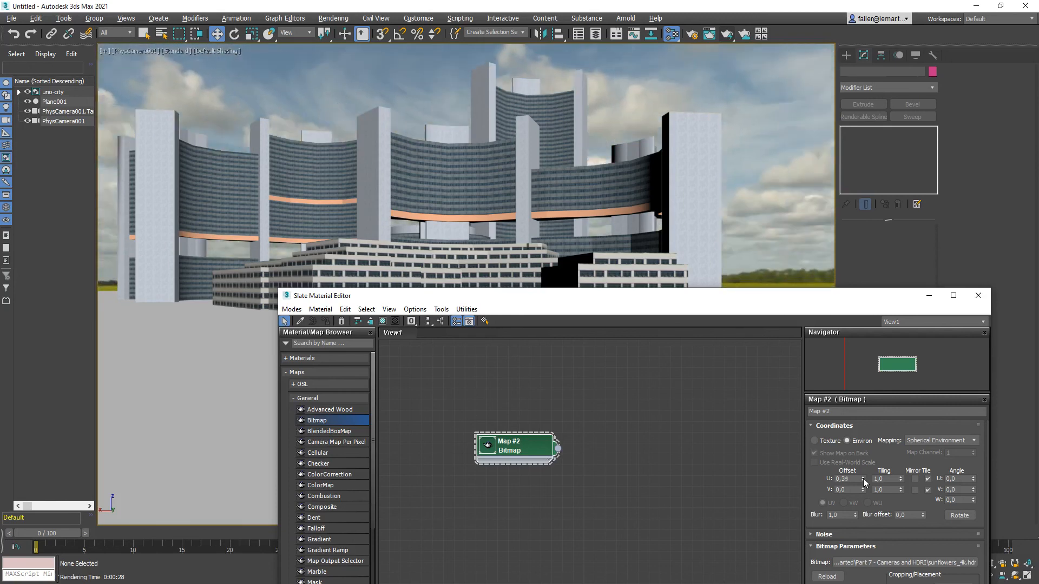
click(862, 476)
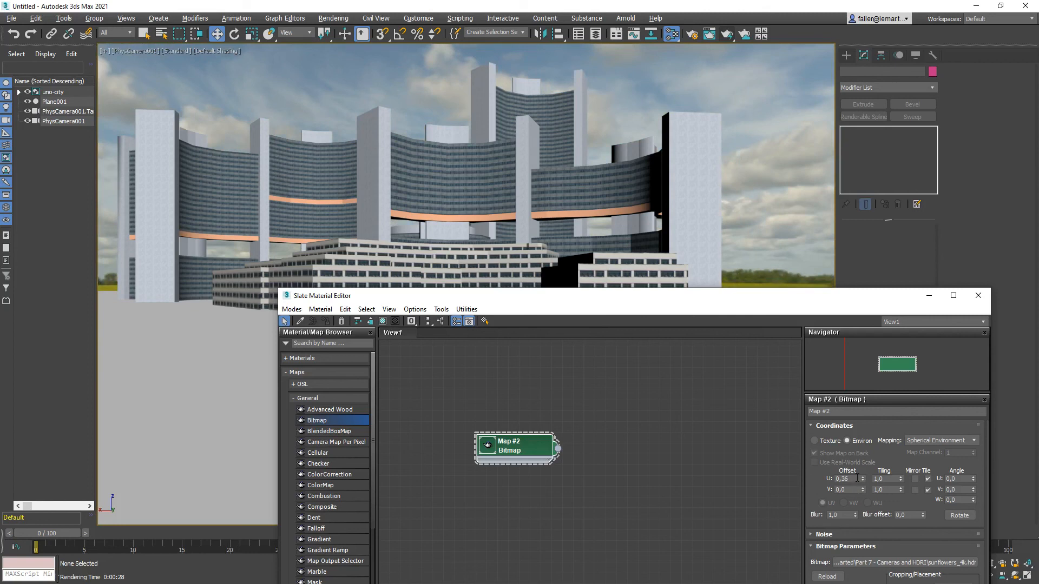
- Set the environment bitmap's U offset to 0.5 and close the Slate Material Editor
double_click(857, 478)
text(0,5)
key(Return)
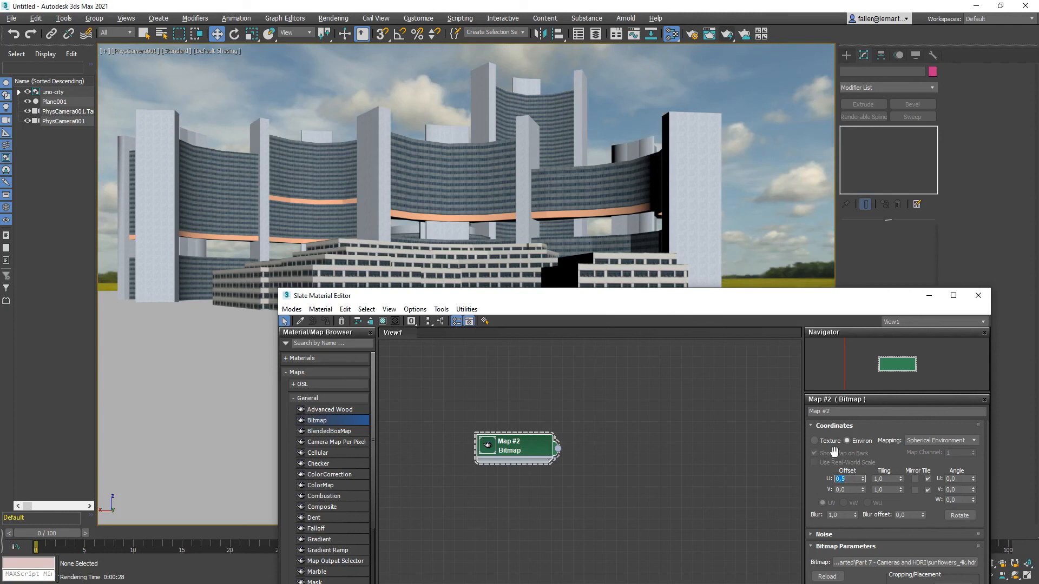
click(981, 296)
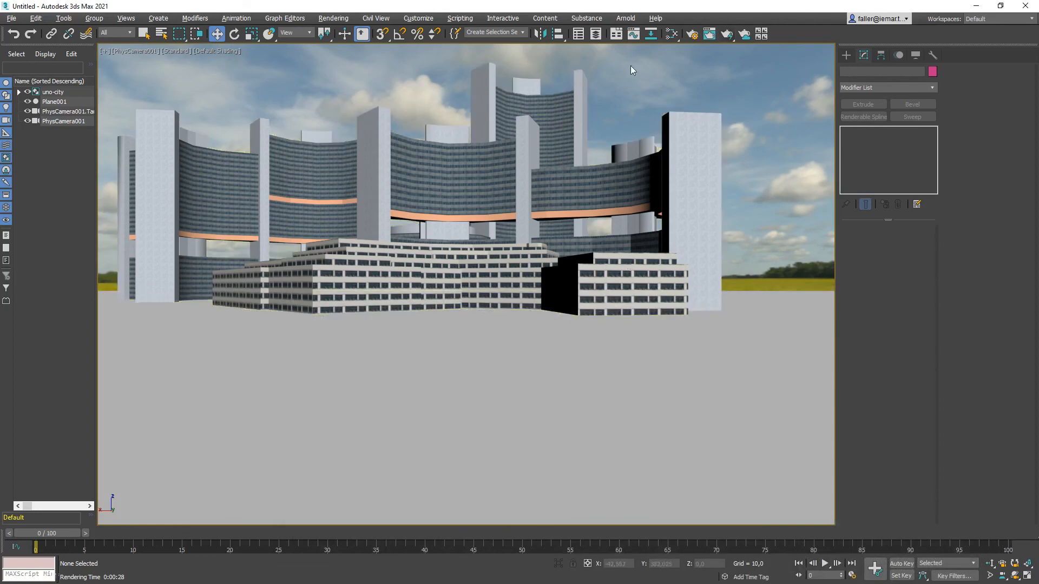
- Render the PhysCamera001 view to check the shifted sky and close the rendered frame
click(727, 34)
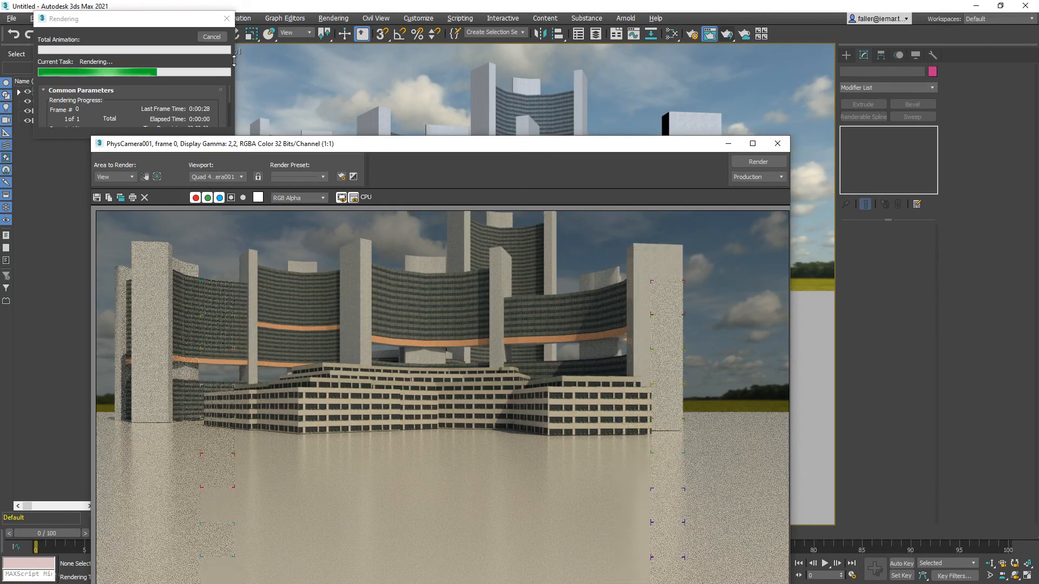
click(777, 144)
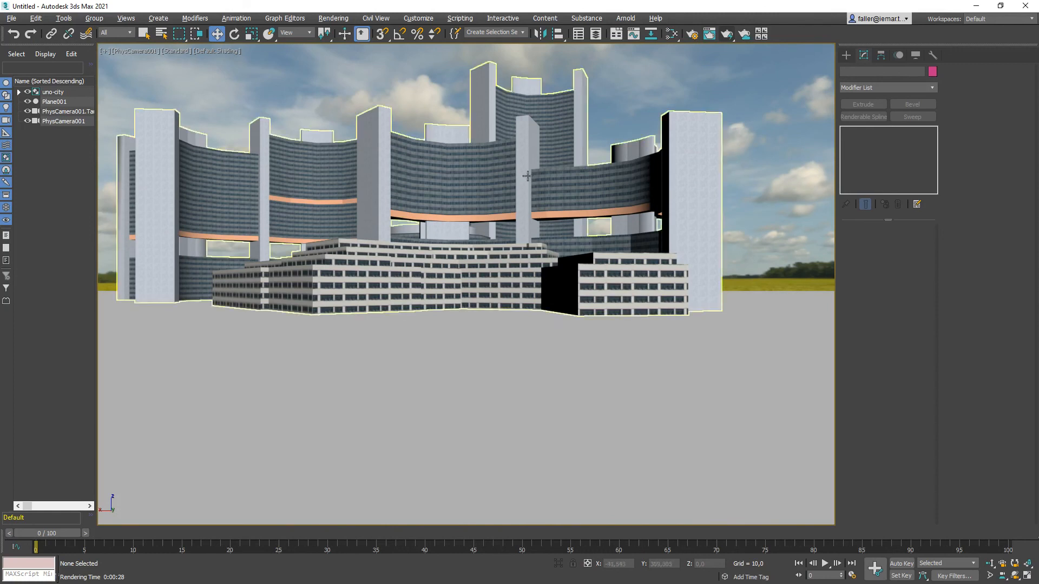
- Set the environment bitmap's U offset to 0.4 in the Slate Material Editor and start a test render, cancelling it partway
key(m)
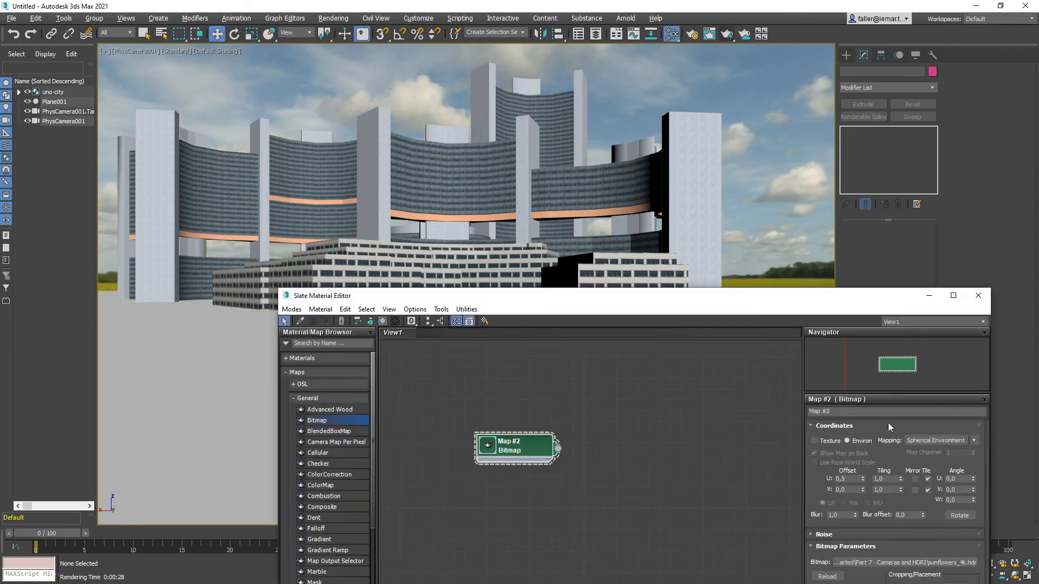
click(853, 480)
text(0,4)
key(Return)
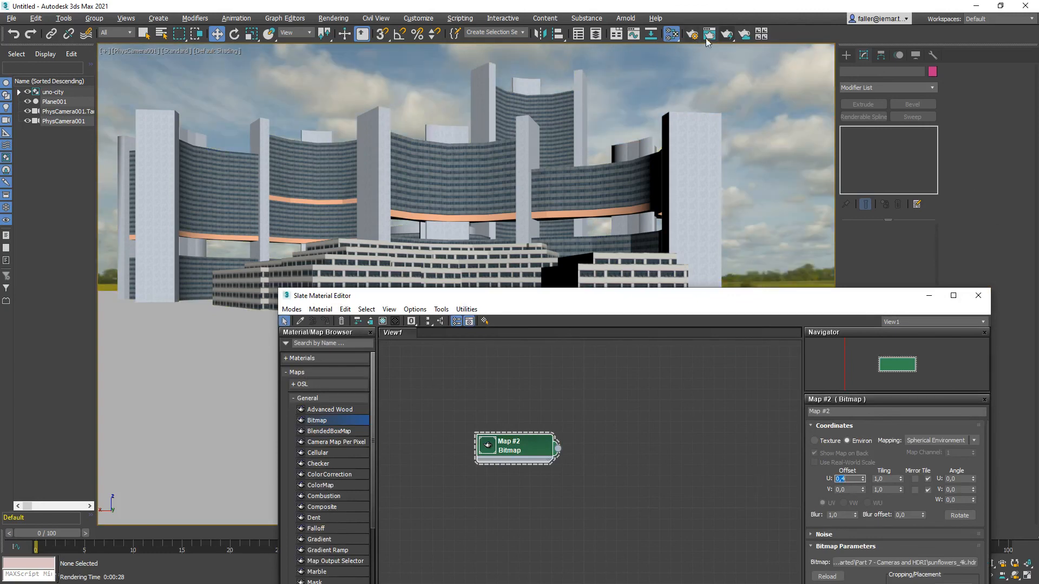
click(728, 36)
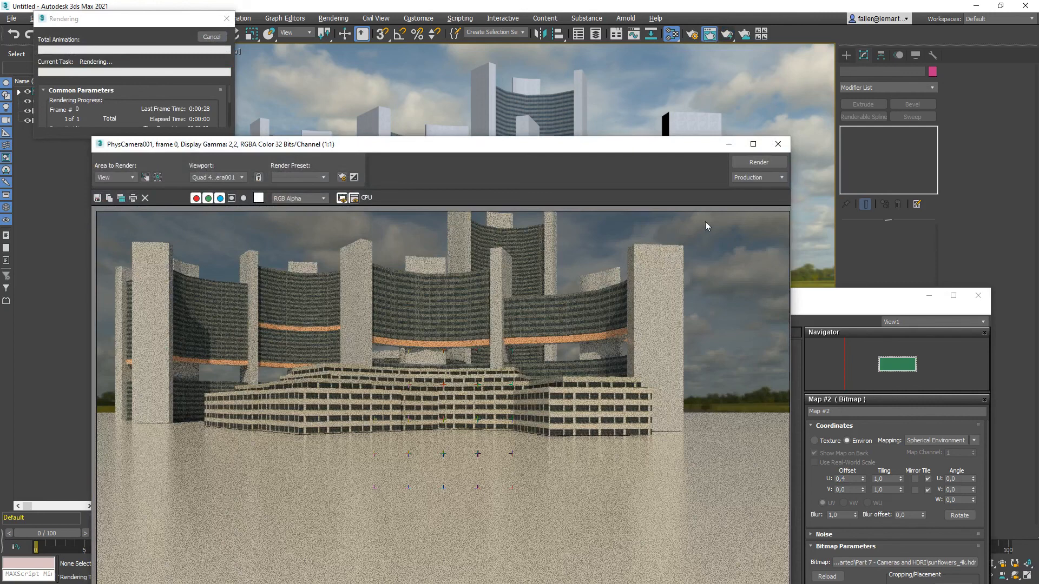
click(211, 36)
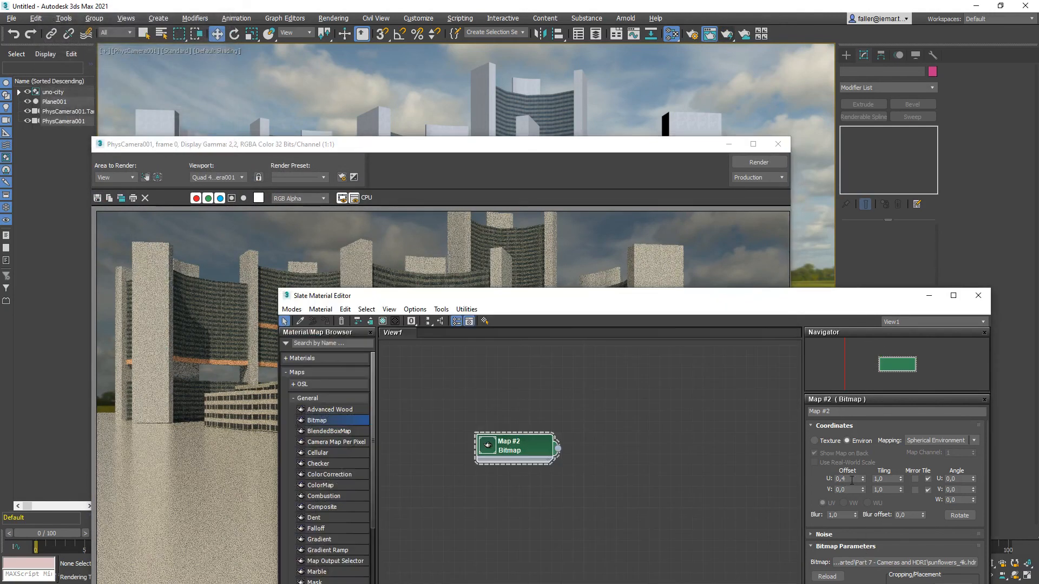
- Set the environment bitmap's U offset to 0.6, render the camera view, and close the render and material editor windows
click(851, 480)
text(0,6)
key(Return)
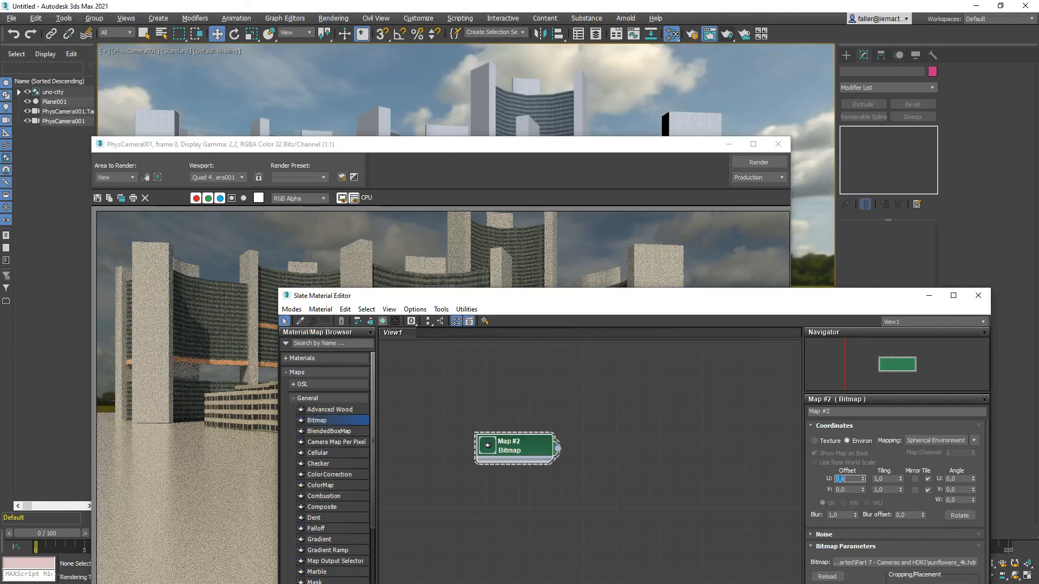
click(728, 34)
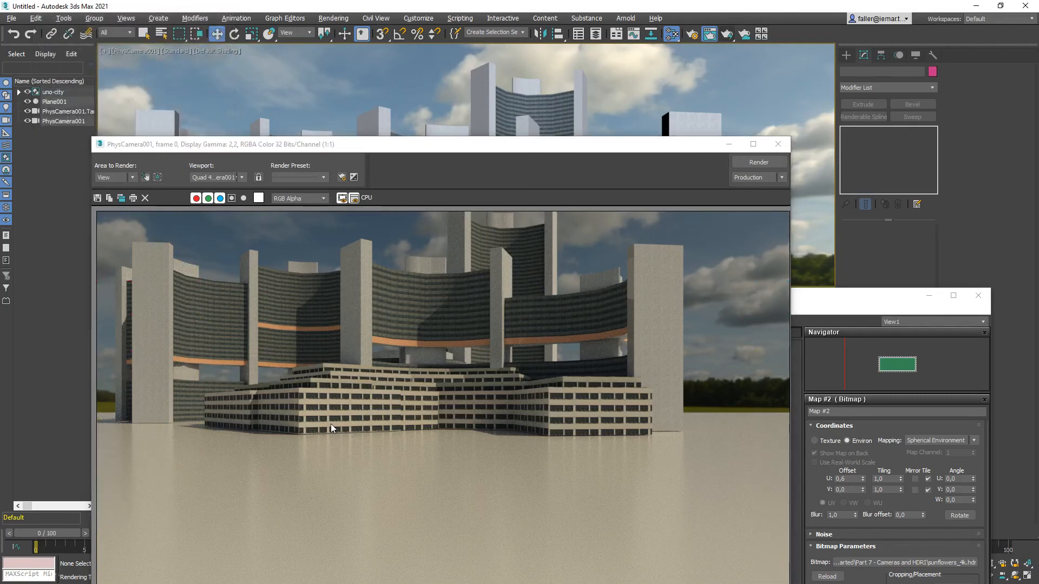
click(779, 146)
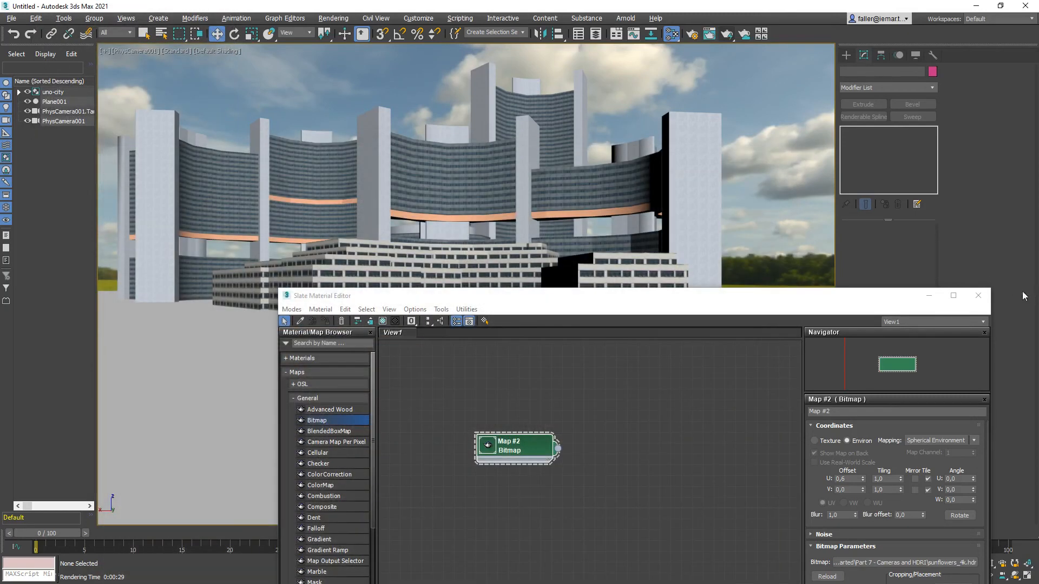
click(978, 297)
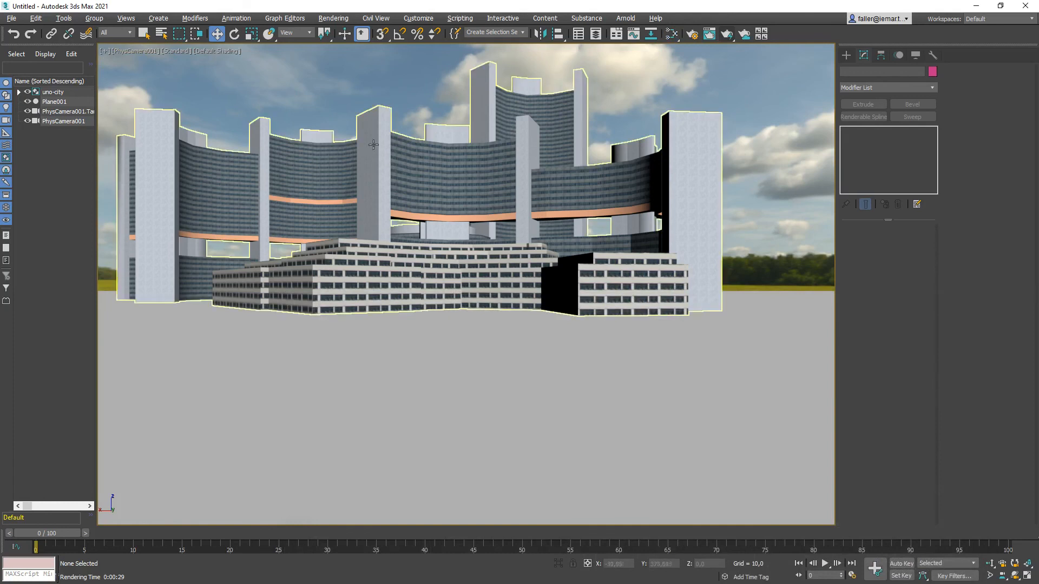
click(132, 50)
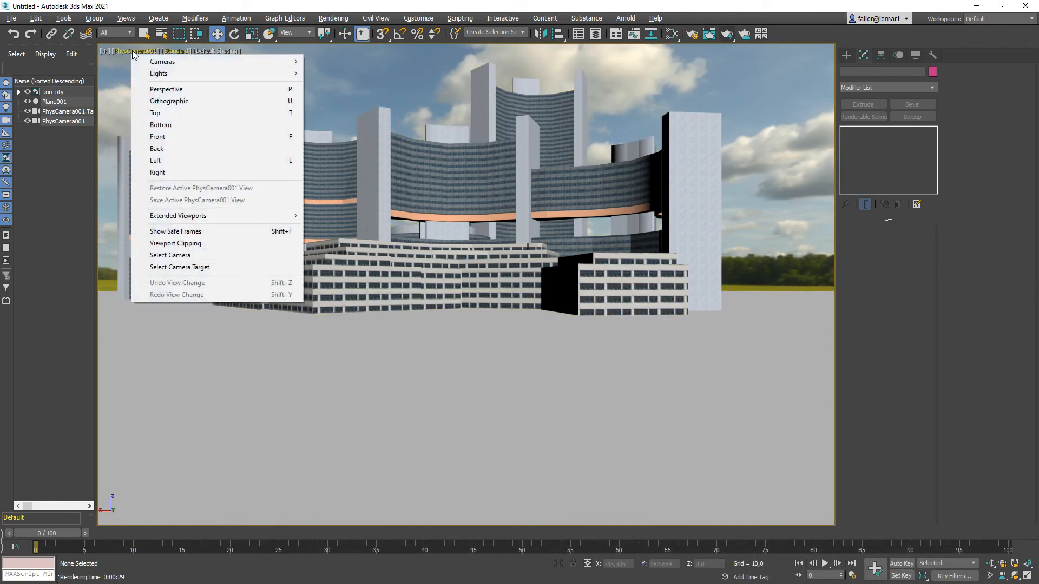
click(124, 78)
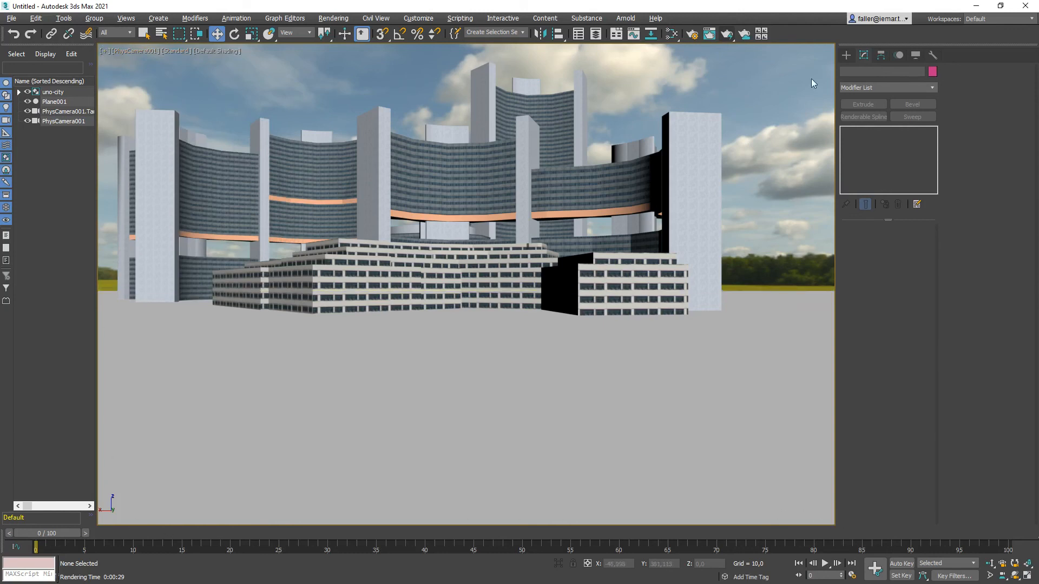
- Set the render output to a custom size of 1000 × 500 and show safe frames in the camera view
click(692, 34)
click(539, 159)
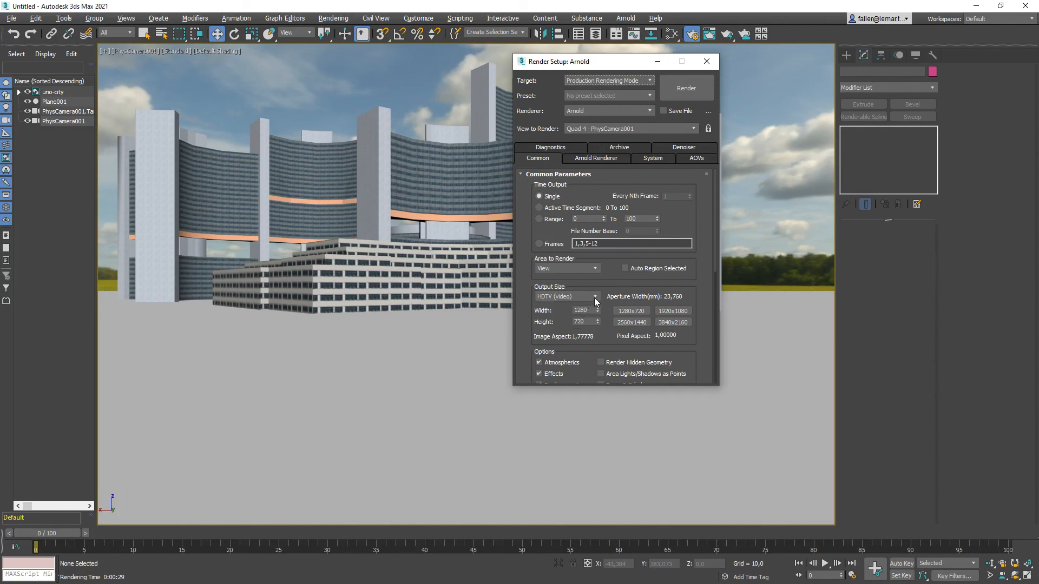
click(592, 296)
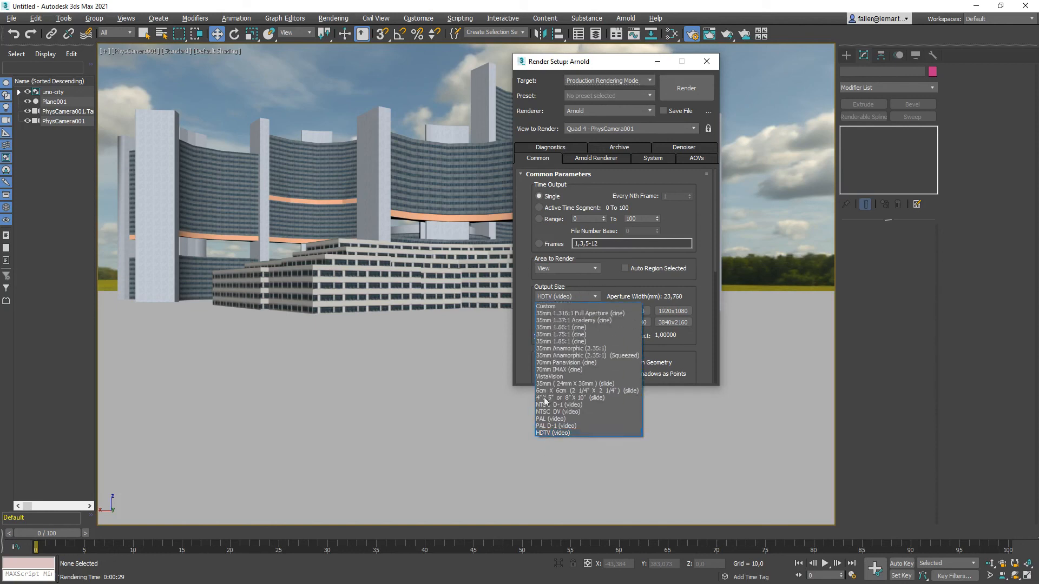
click(552, 307)
drag(590, 311, 516, 307)
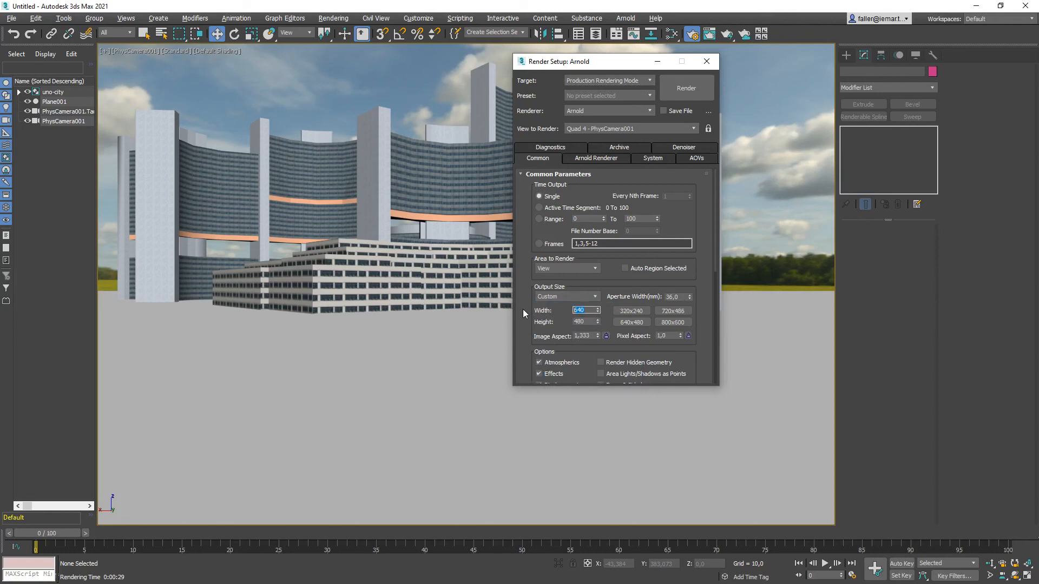
text(1000)
key(Tab)
text(500)
click(706, 61)
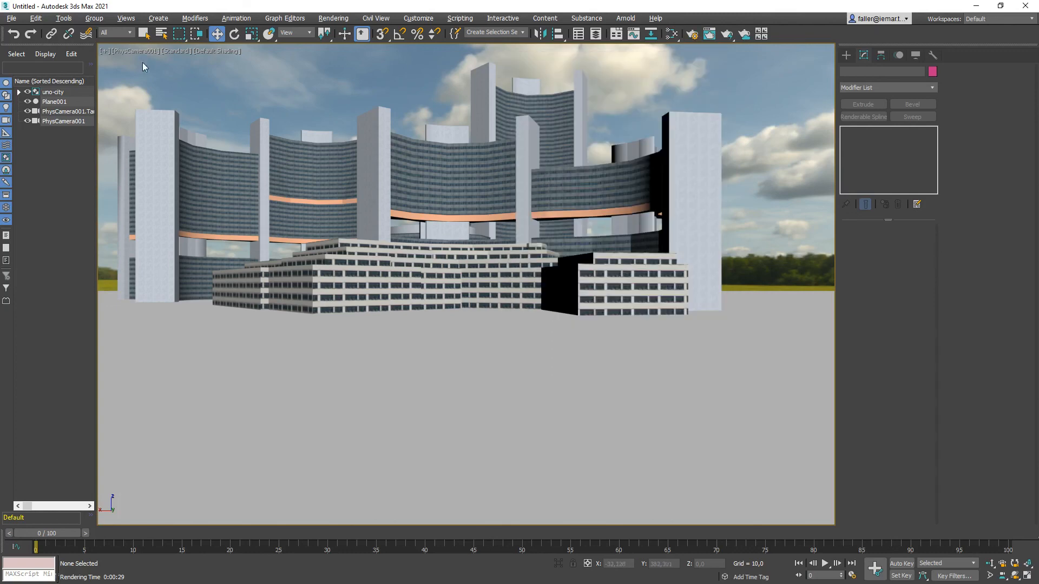
click(134, 51)
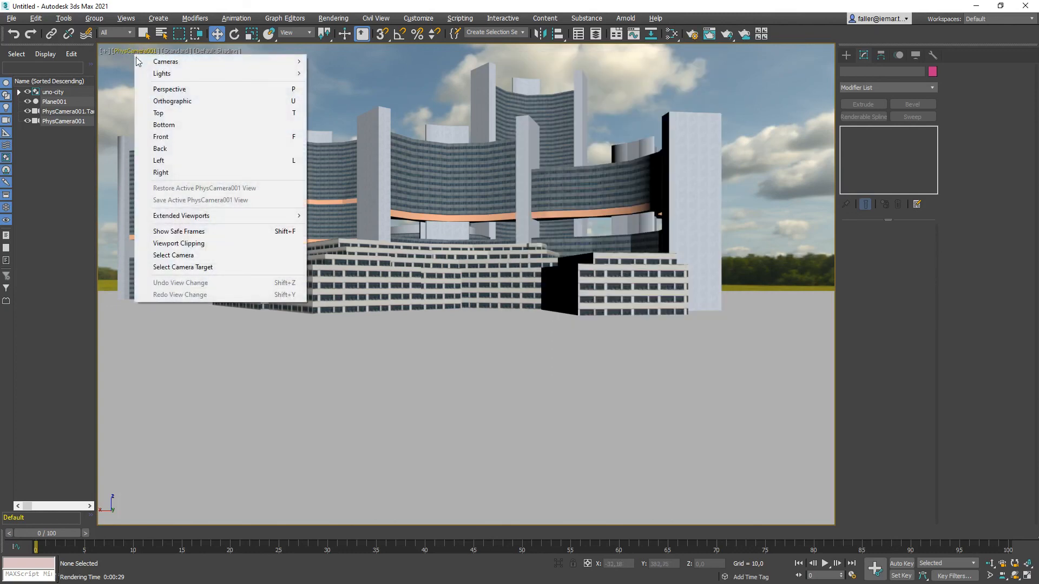
click(179, 234)
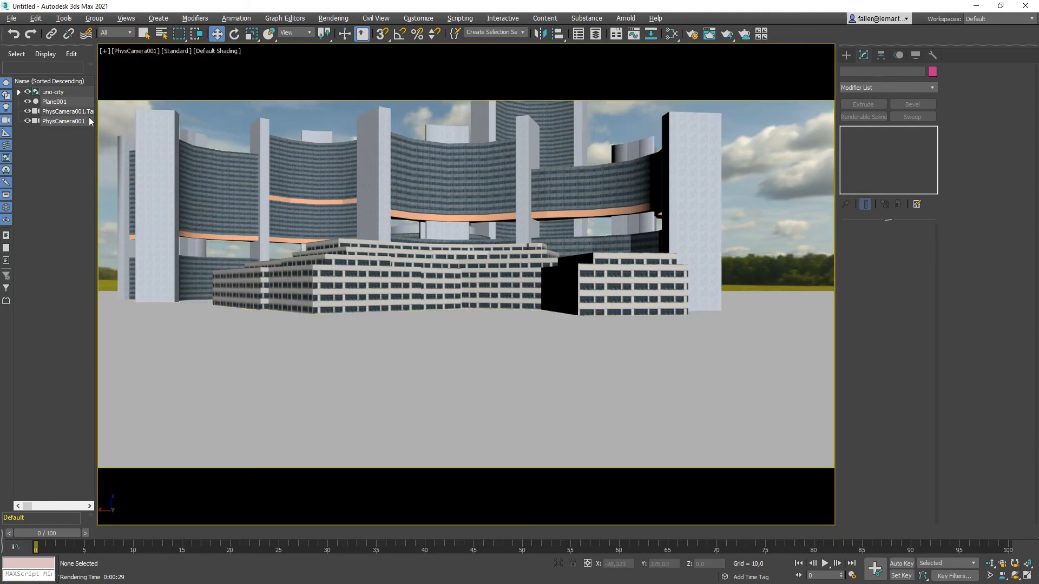
- Move the PhysCamera001 target to about X -29.2 and Z 18.6 to frame the whole building group within the safe frame
click(67, 113)
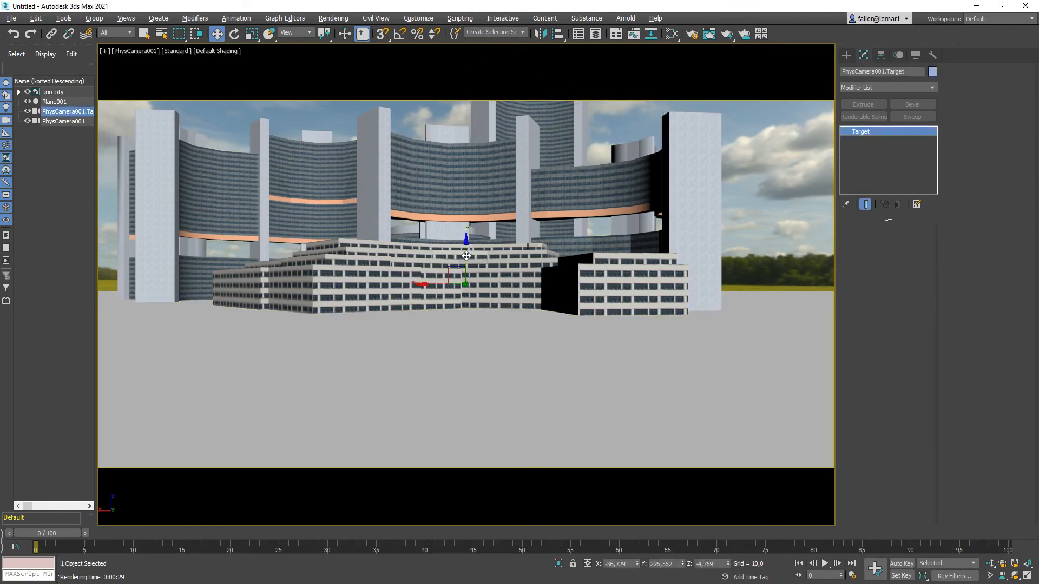
drag(466, 256, 458, 182)
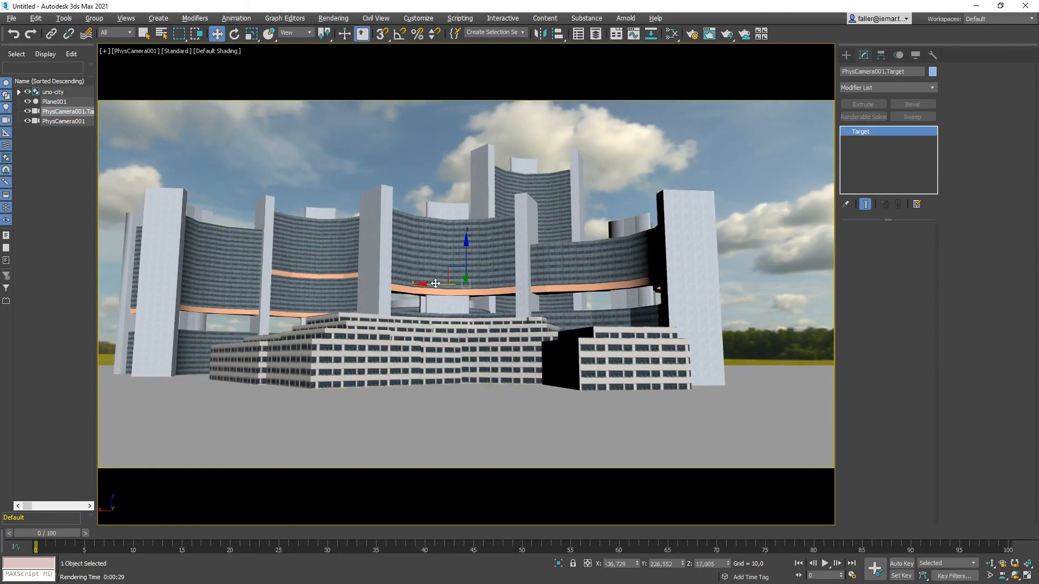
drag(436, 284, 409, 285)
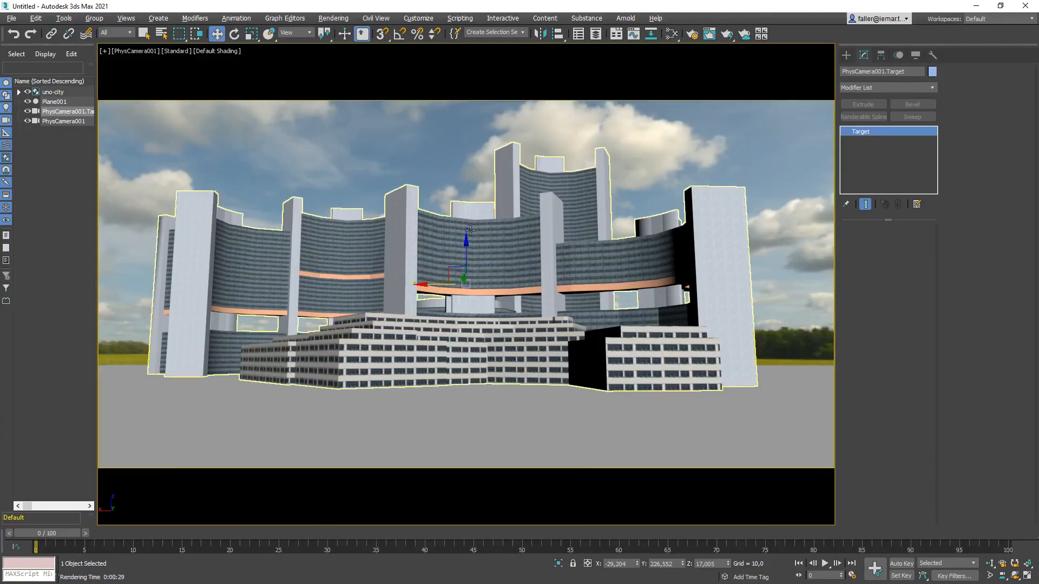
drag(467, 243, 468, 236)
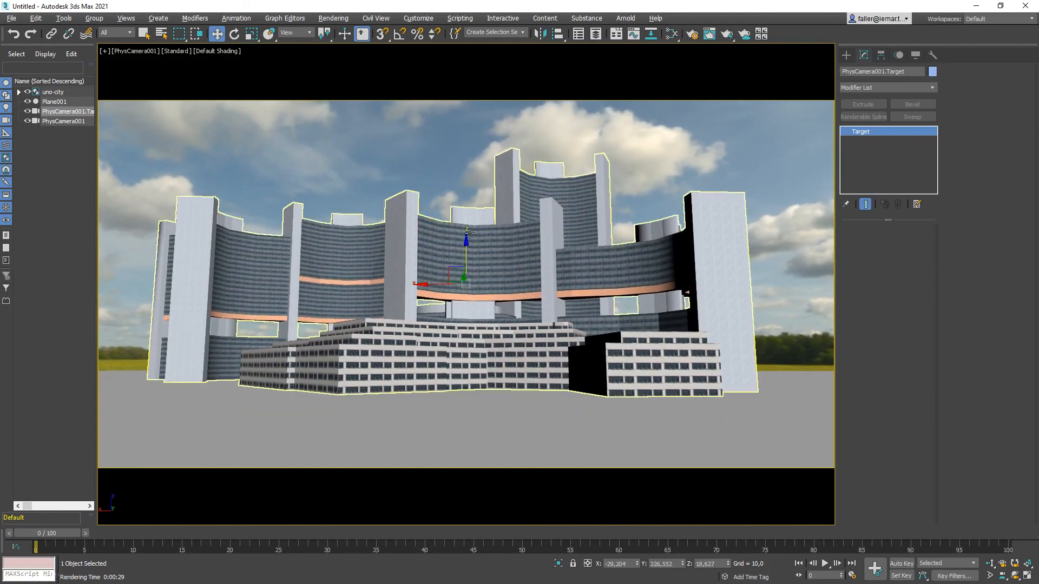
- Enable Auto Vertical Tilt Correction in the perspective control settings of PhysCamera001
click(65, 122)
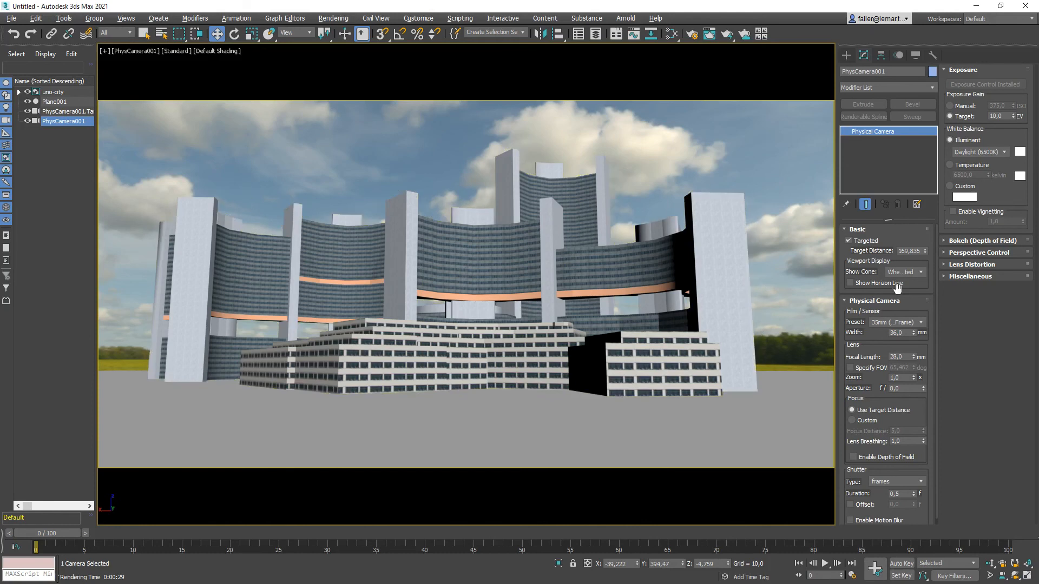
click(944, 252)
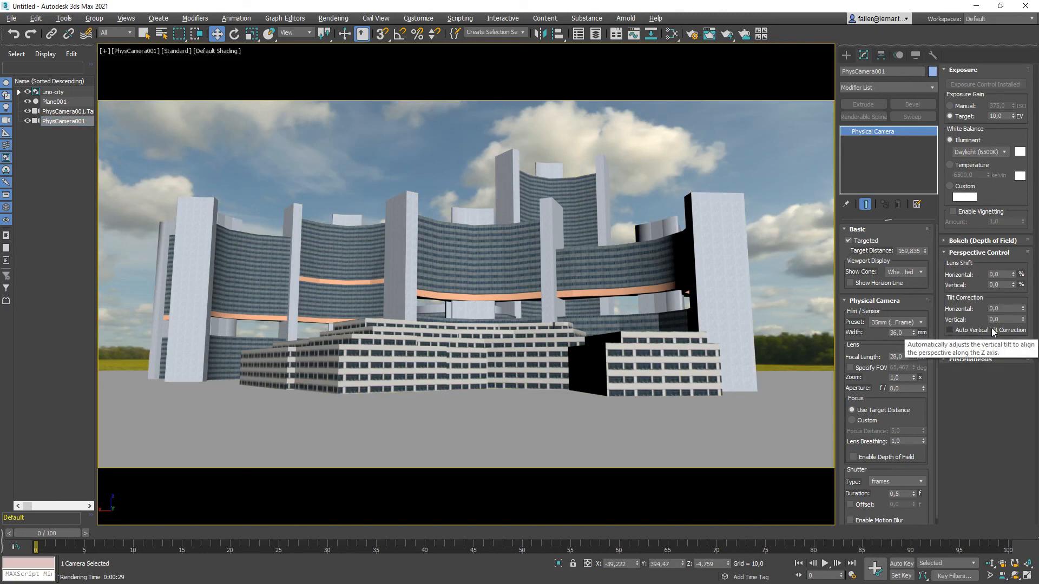
click(950, 330)
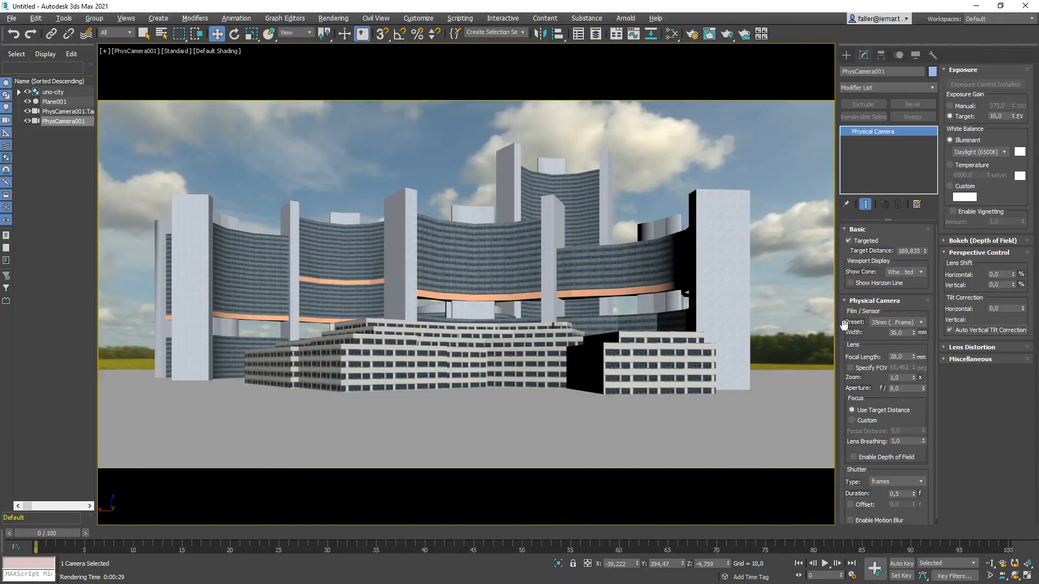
- Render the corrected camera view, inspect its alpha channel, and close the rendered frame
click(726, 34)
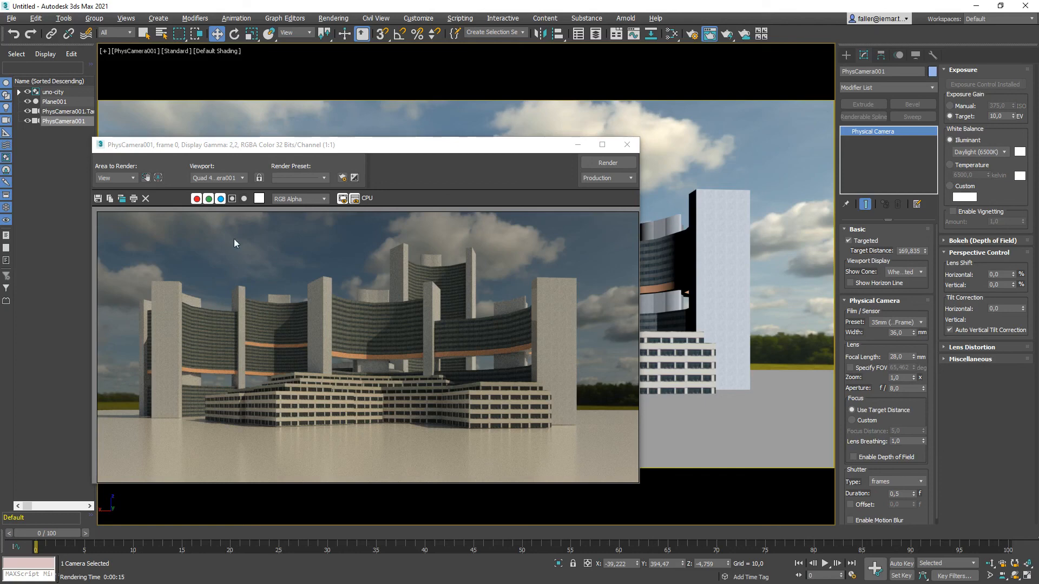
click(232, 199)
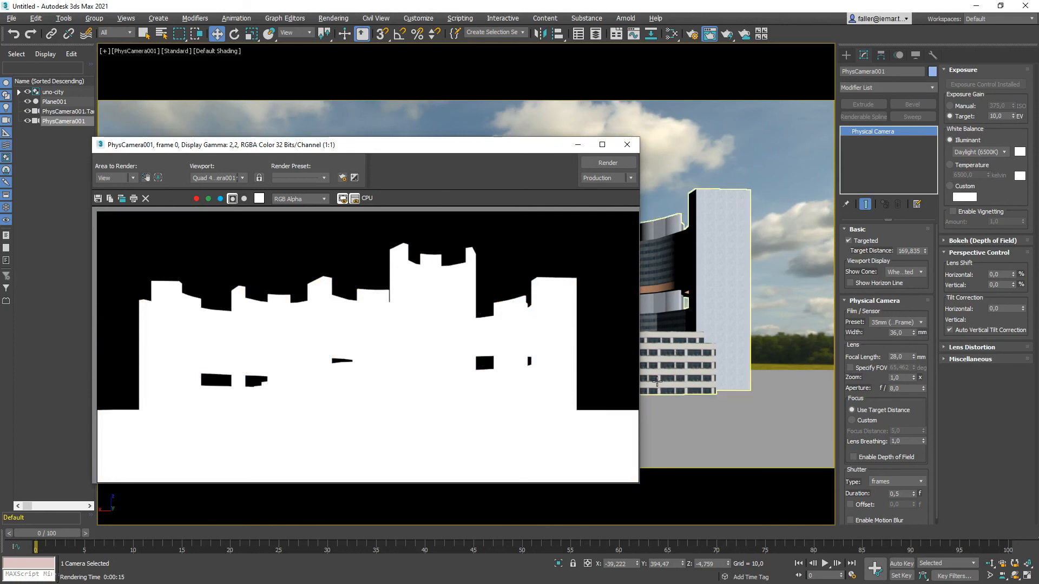
click(233, 199)
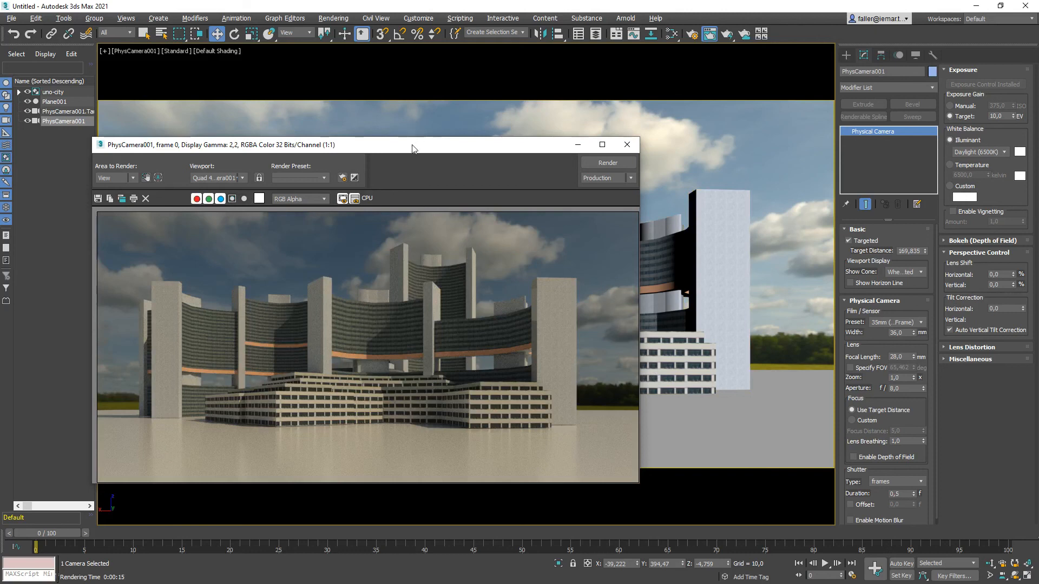
drag(411, 145, 437, 116)
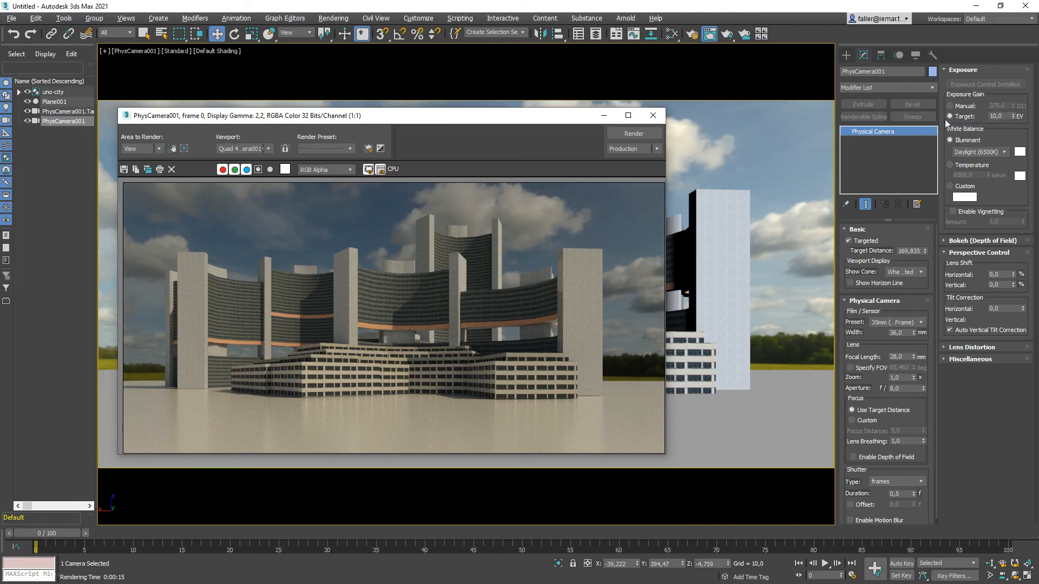
click(654, 117)
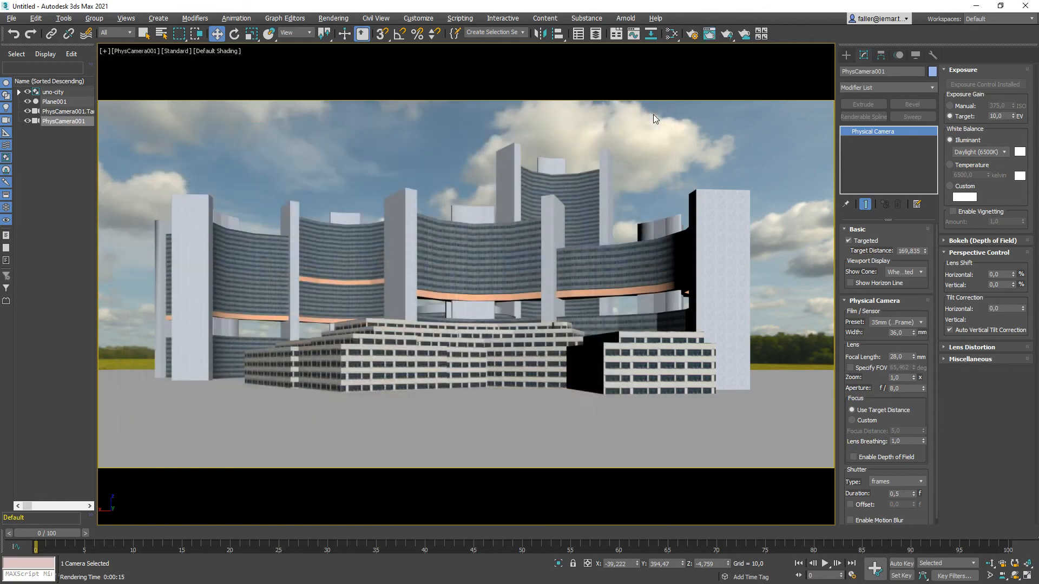
- Replace the environment bitmap with venice_sunset_4k.hdr using the default HDRI load settings and test-render the camera view
click(679, 33)
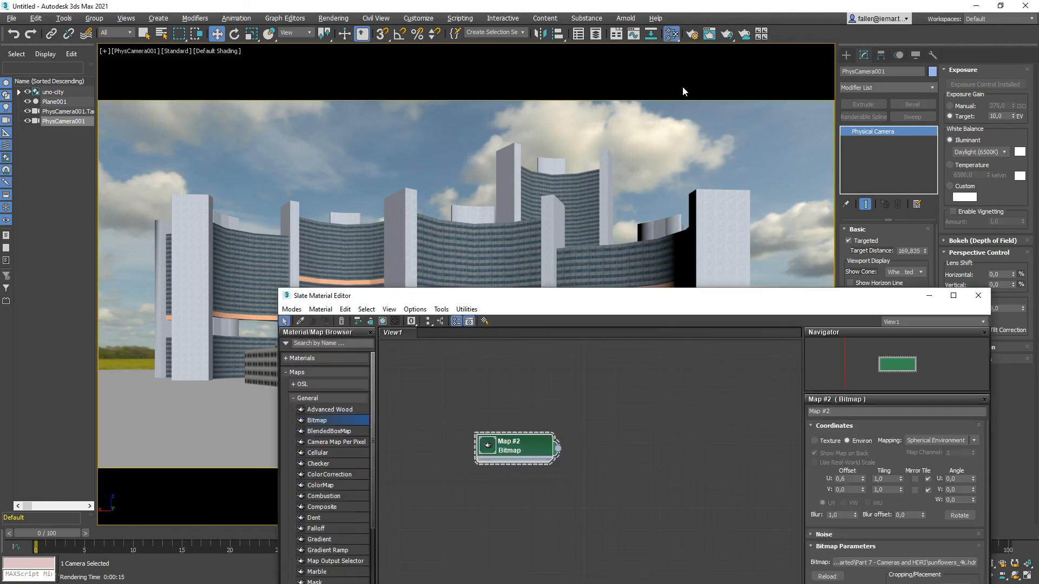
drag(644, 297, 523, 83)
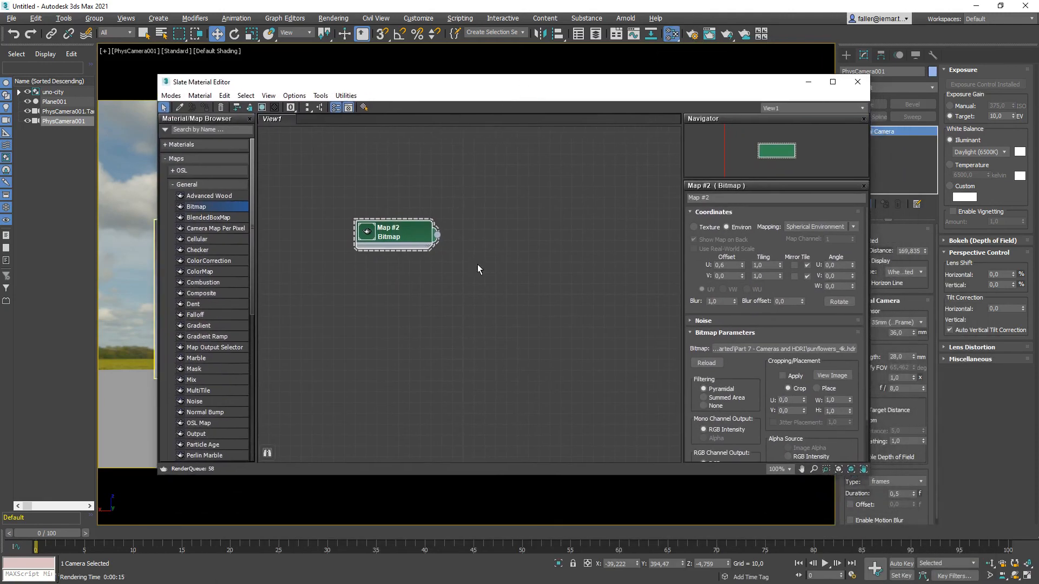
click(764, 347)
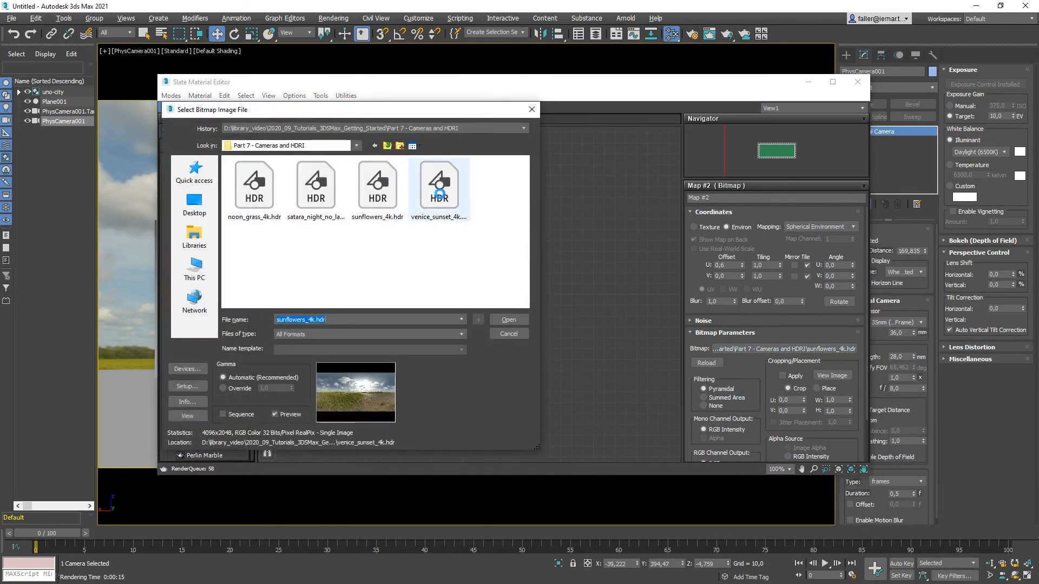
click(439, 193)
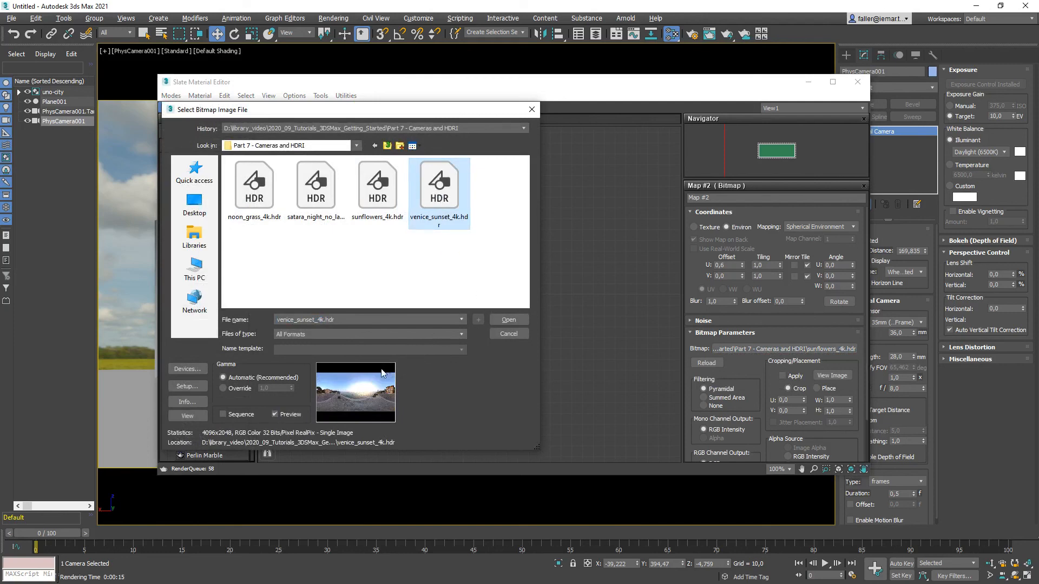
click(509, 320)
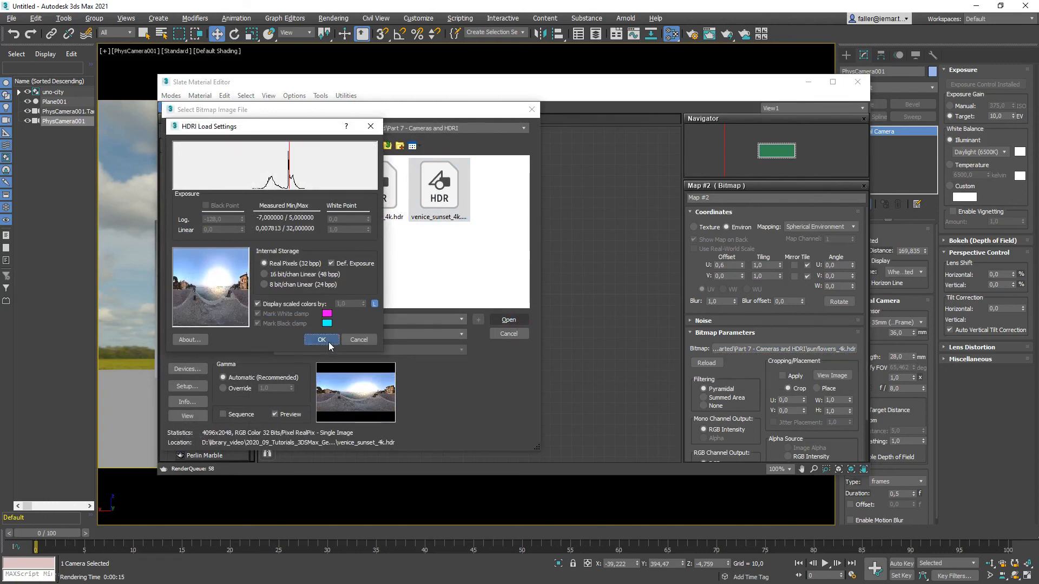
click(328, 343)
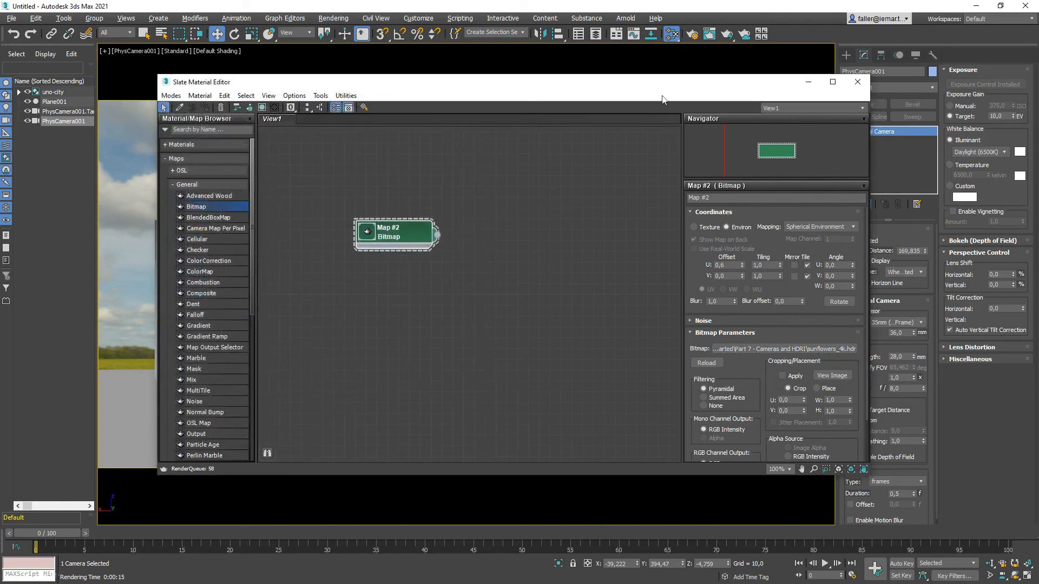
drag(663, 81, 725, 380)
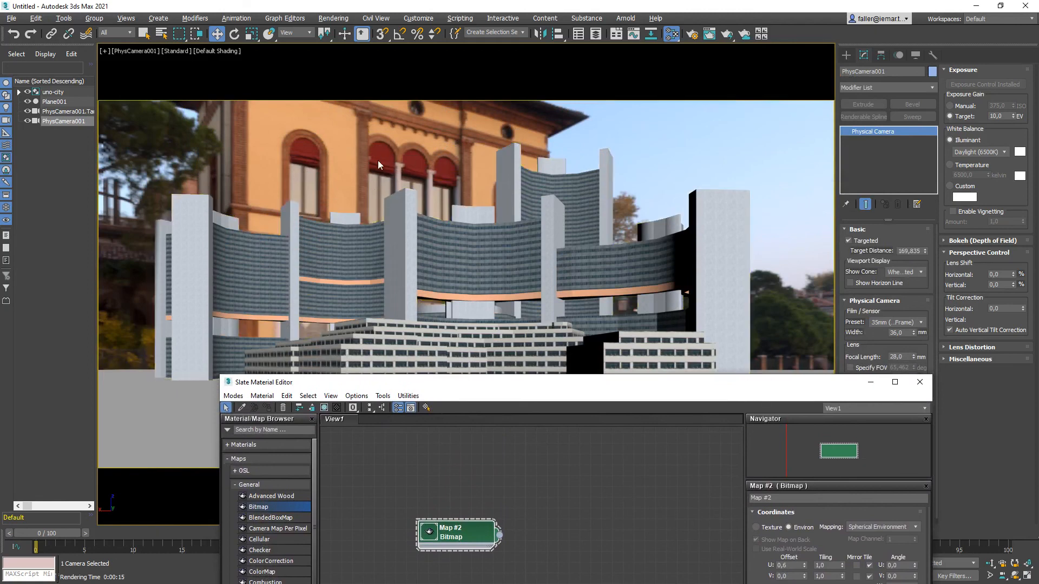
click(729, 32)
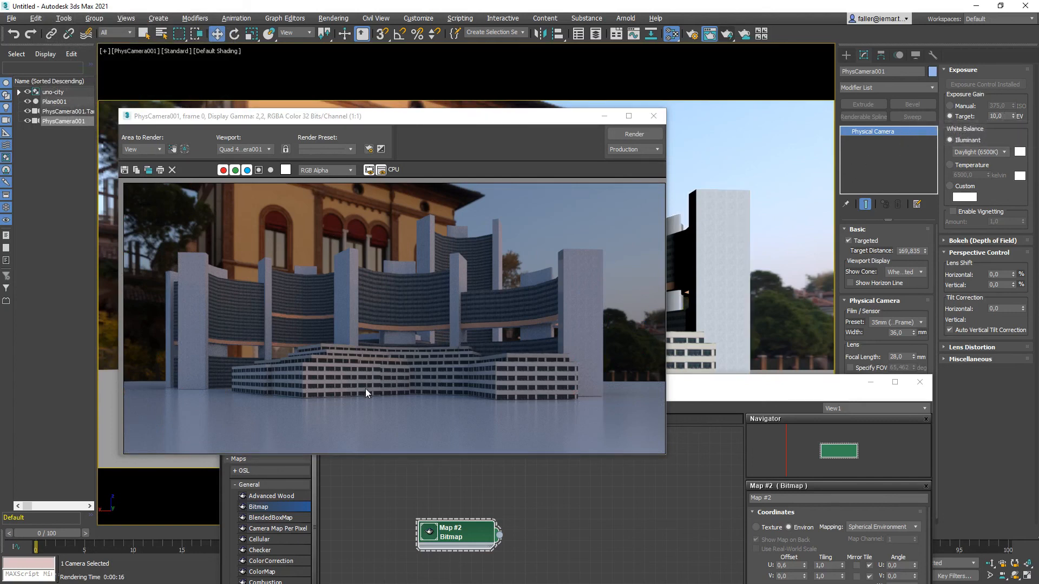
click(654, 118)
- Load satara_night_no_lamps_4k.hdr into the environment bitmap and test-render the camera view with it
drag(621, 390, 599, 119)
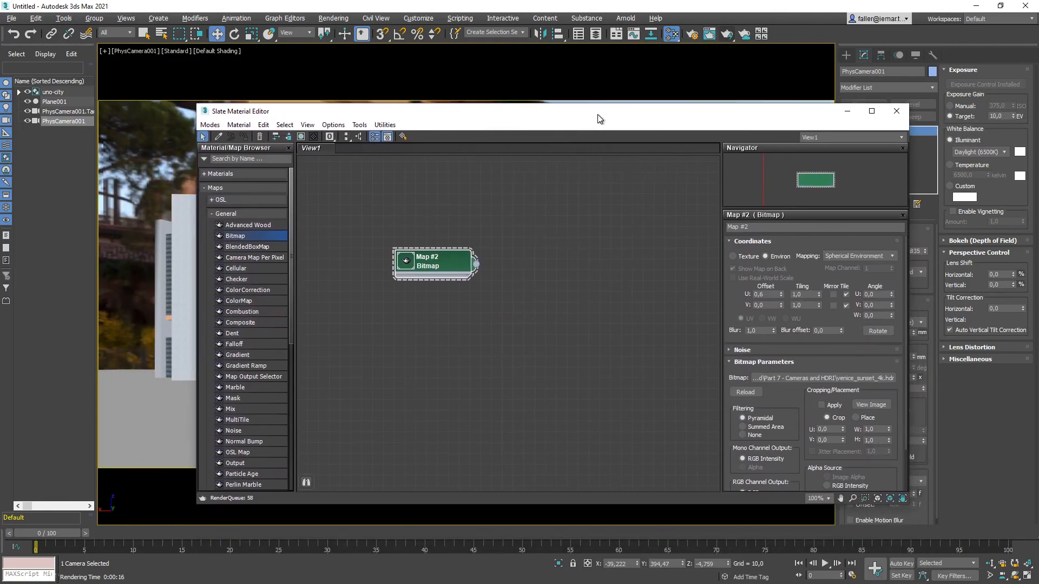
click(795, 378)
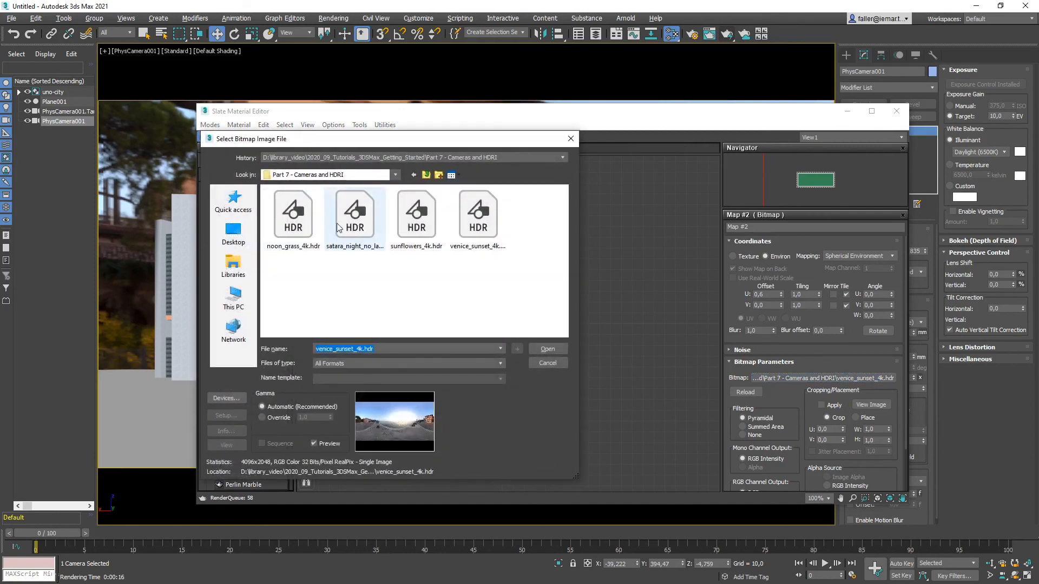
click(347, 219)
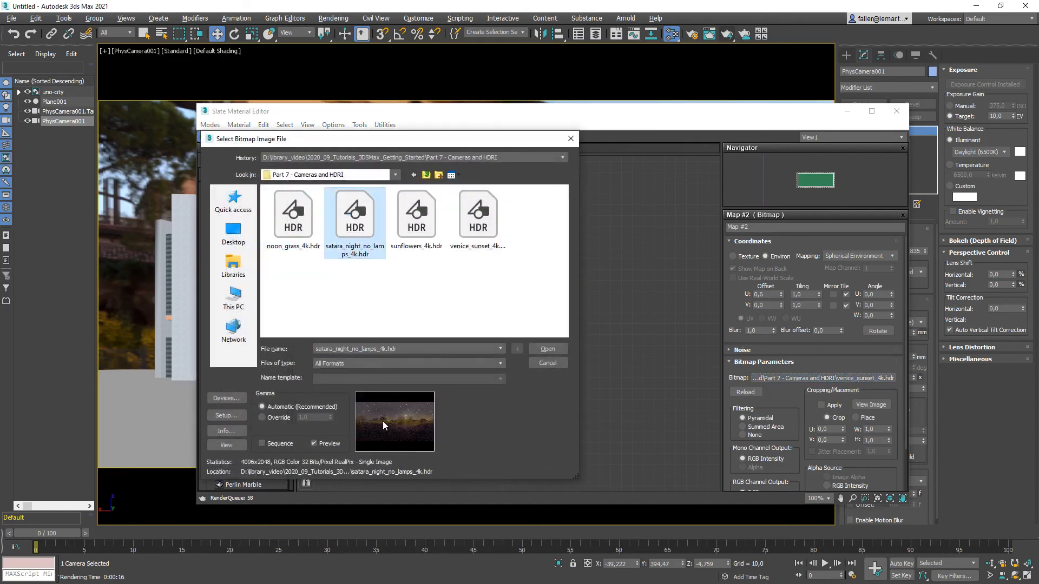
click(547, 349)
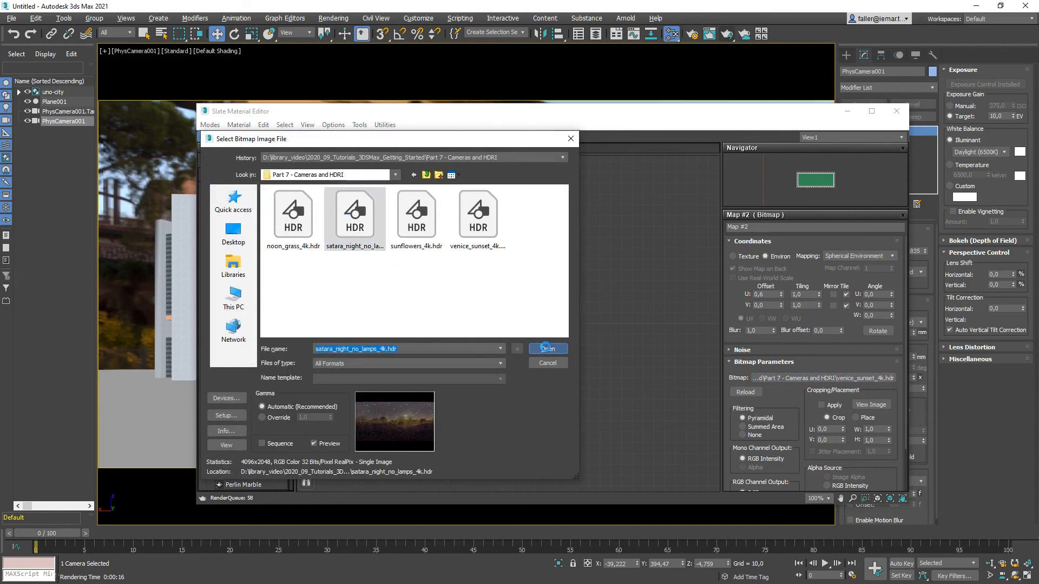
click(361, 368)
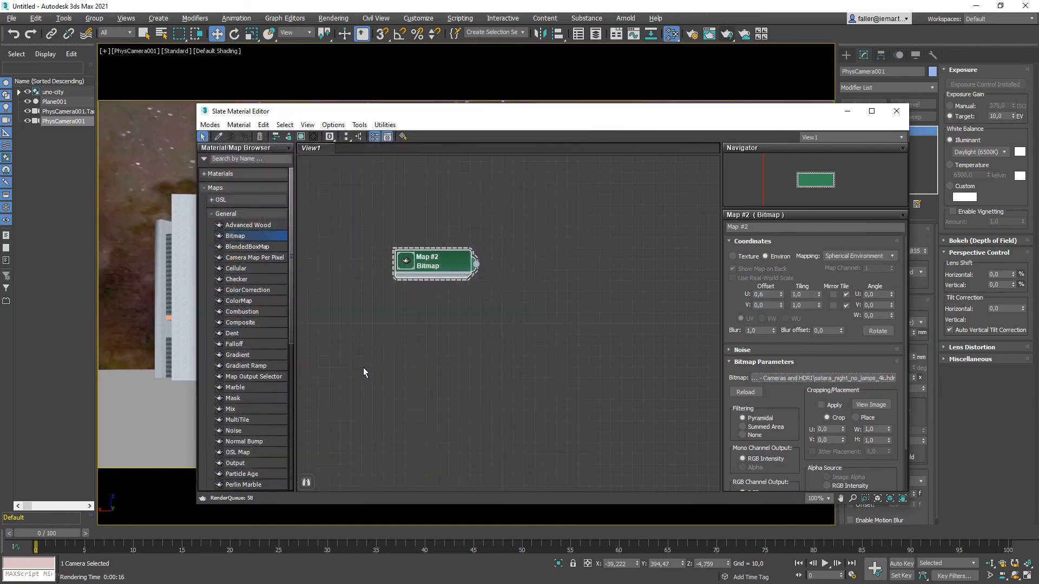
click(727, 35)
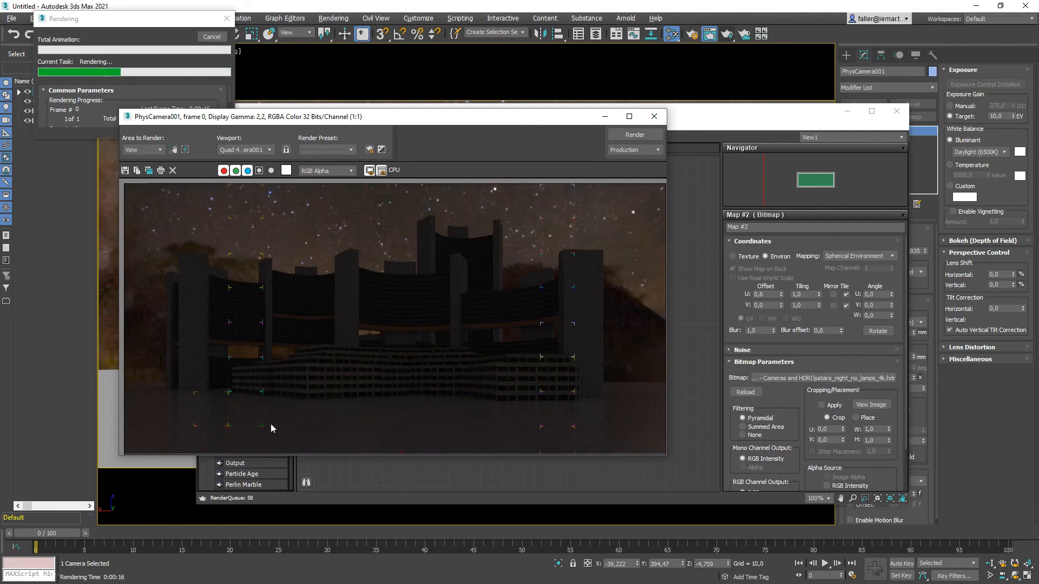
click(653, 116)
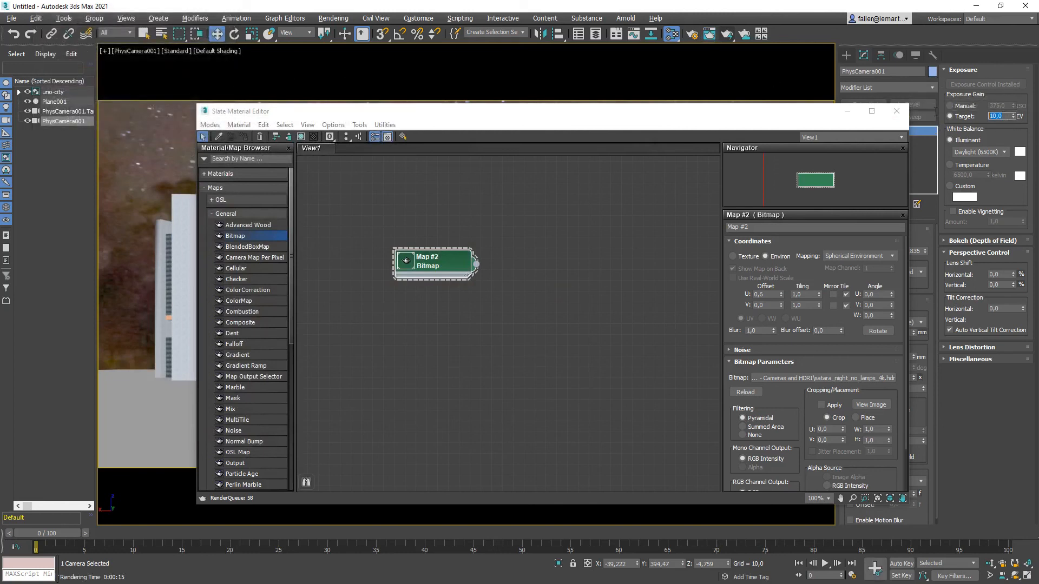
- Set the exposure target of PhysCamera001 to 8 EV and test-render the night environment
text(3)
key(BackSpace)
text(8)
key(Return)
click(725, 35)
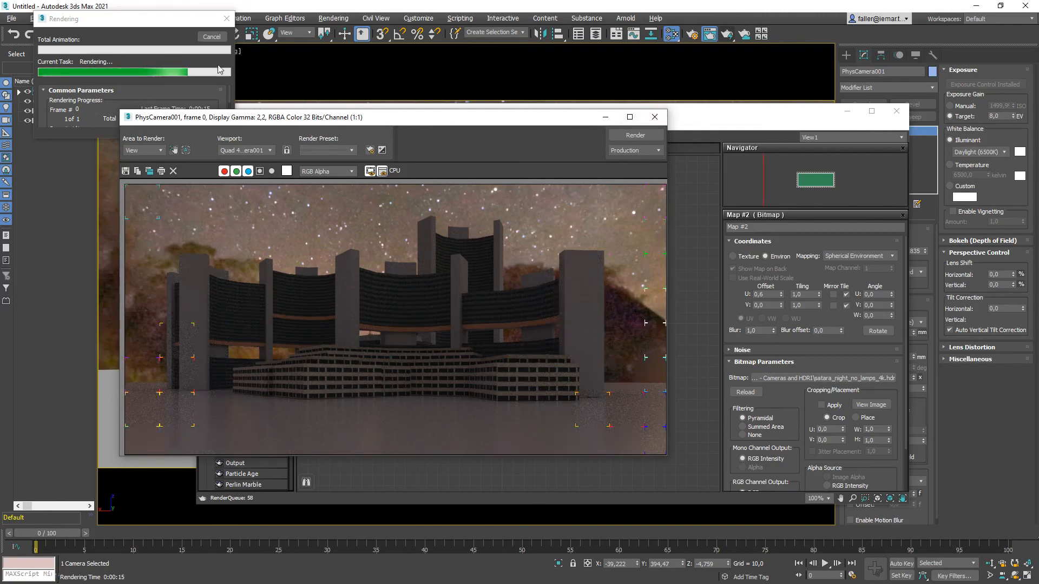
click(654, 117)
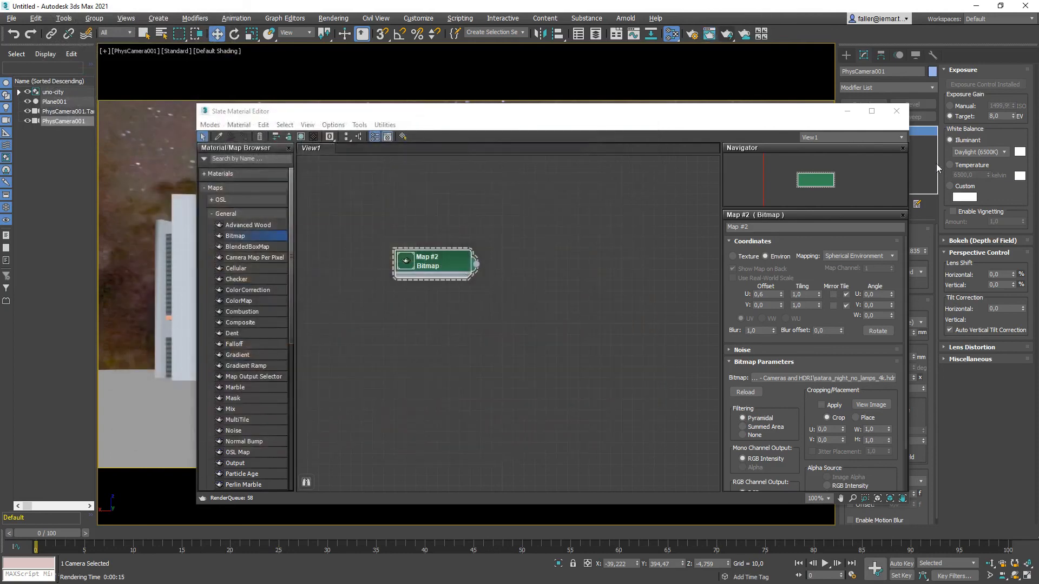
click(896, 112)
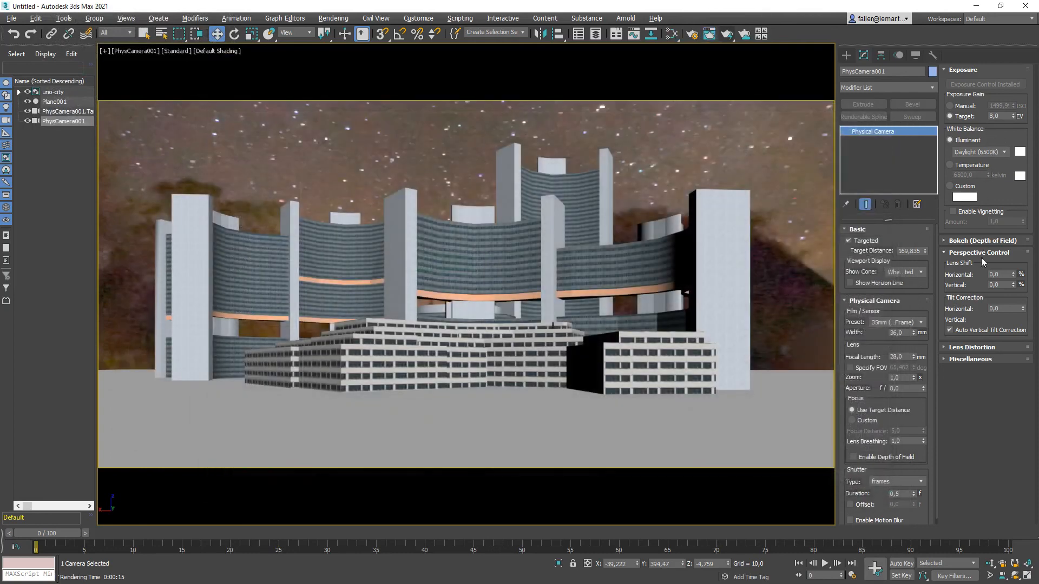
- Load sunflowers_4k.hdr back into the environment bitmap and close the Slate Material Editor
key(m)
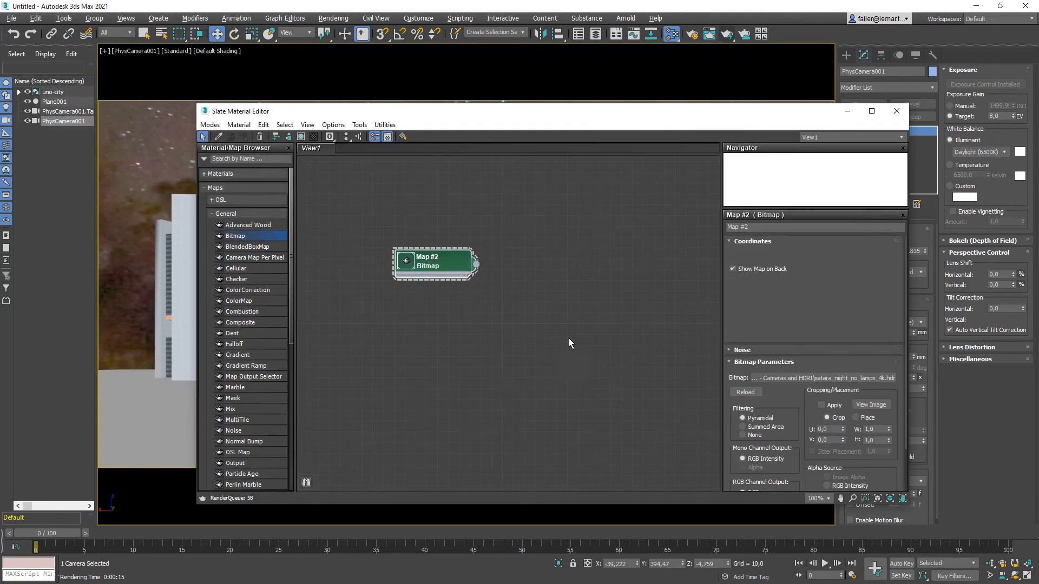
click(820, 377)
click(416, 216)
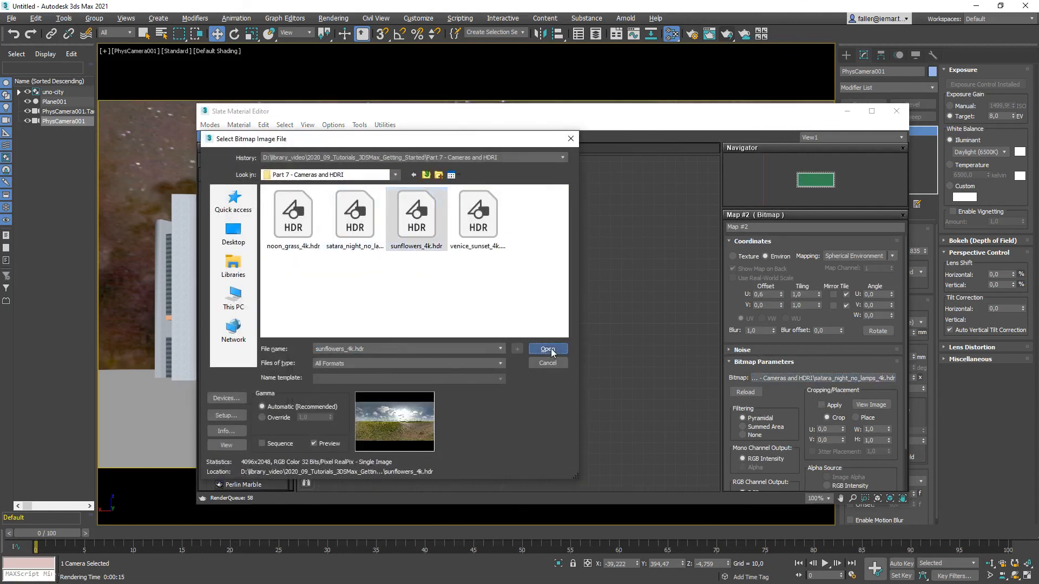
click(548, 349)
click(361, 368)
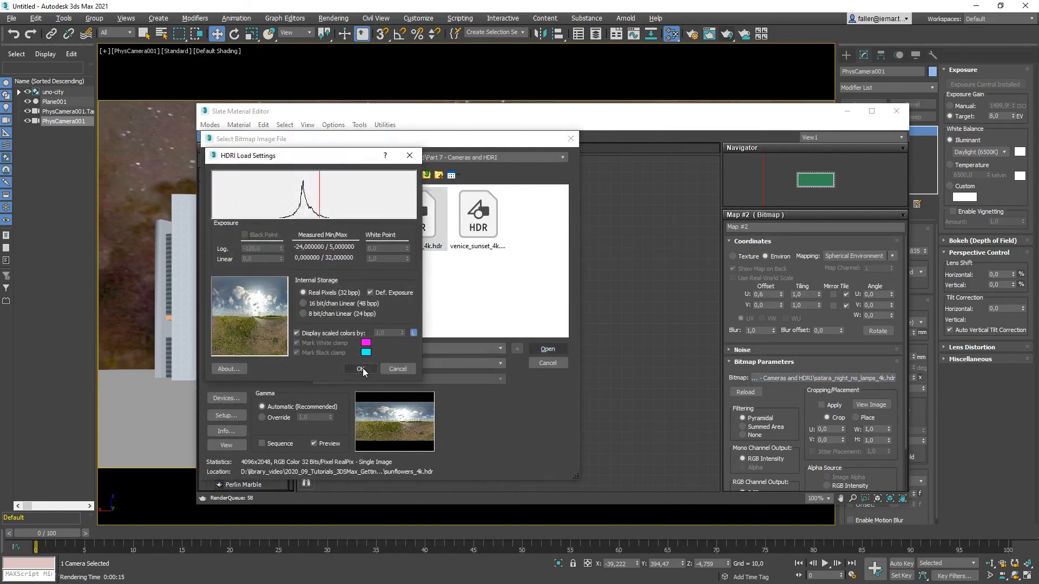
click(897, 111)
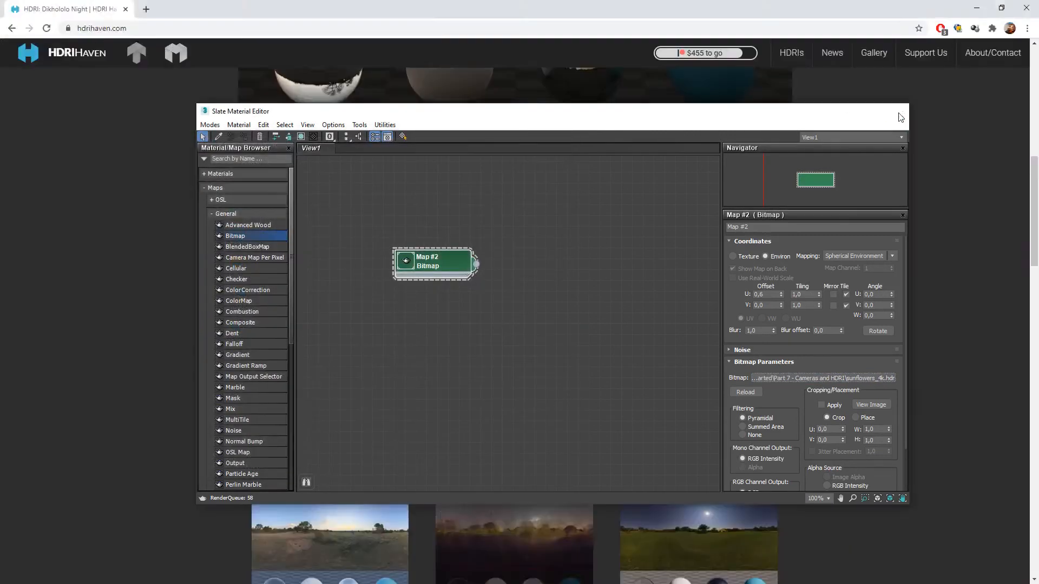
- Test-render the sunflowers environment, set the PhysCamera001 exposure target to 9 EV, and render again
click(744, 34)
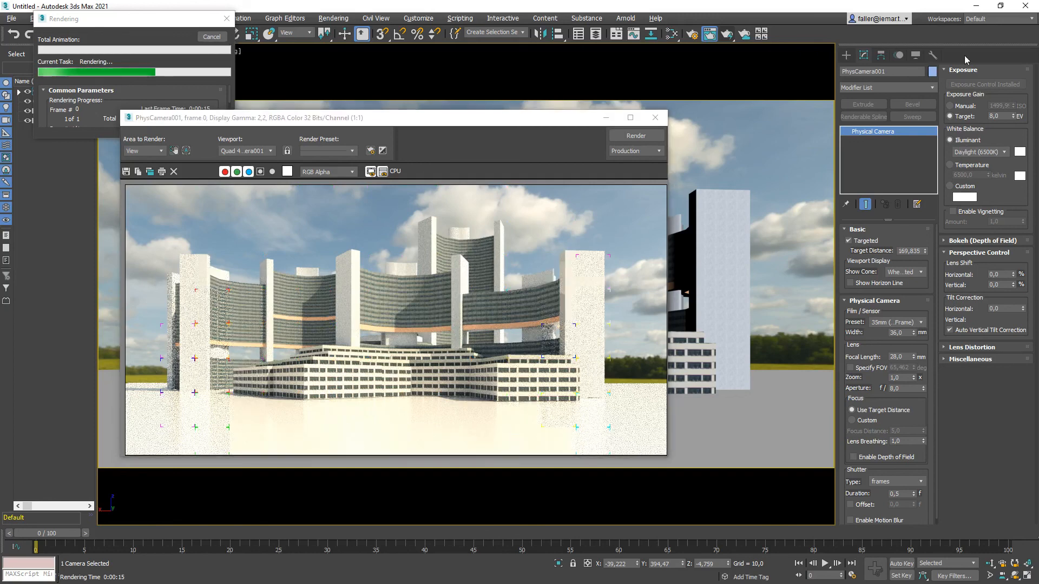
double_click(994, 116)
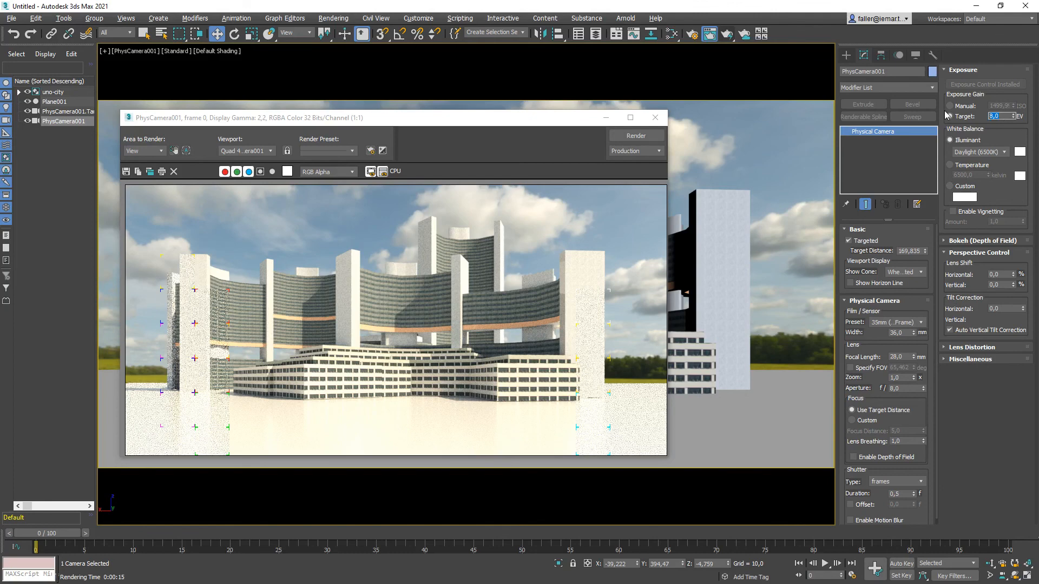
text(9)
key(Return)
click(726, 34)
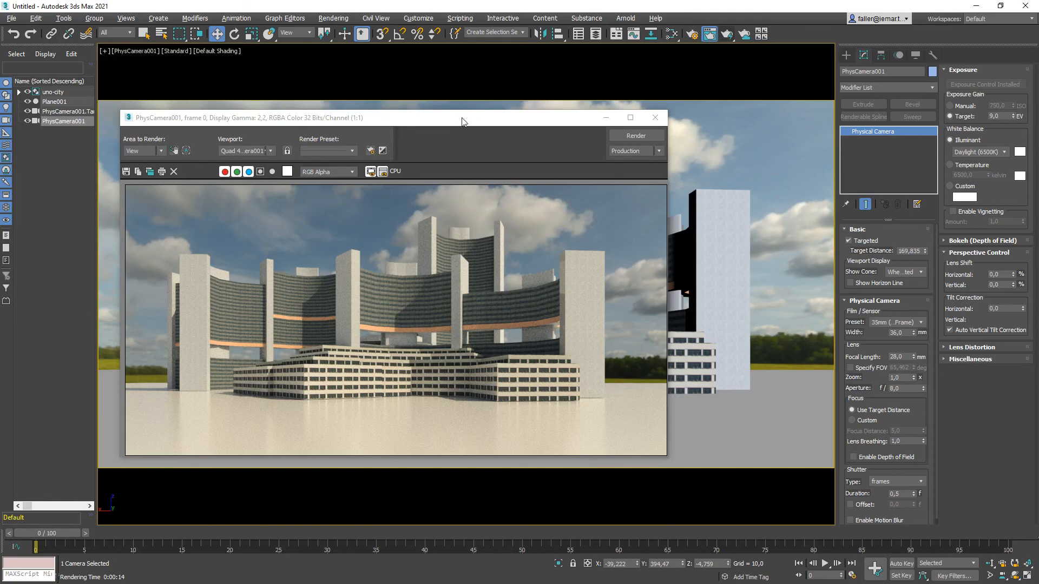
drag(461, 118, 467, 97)
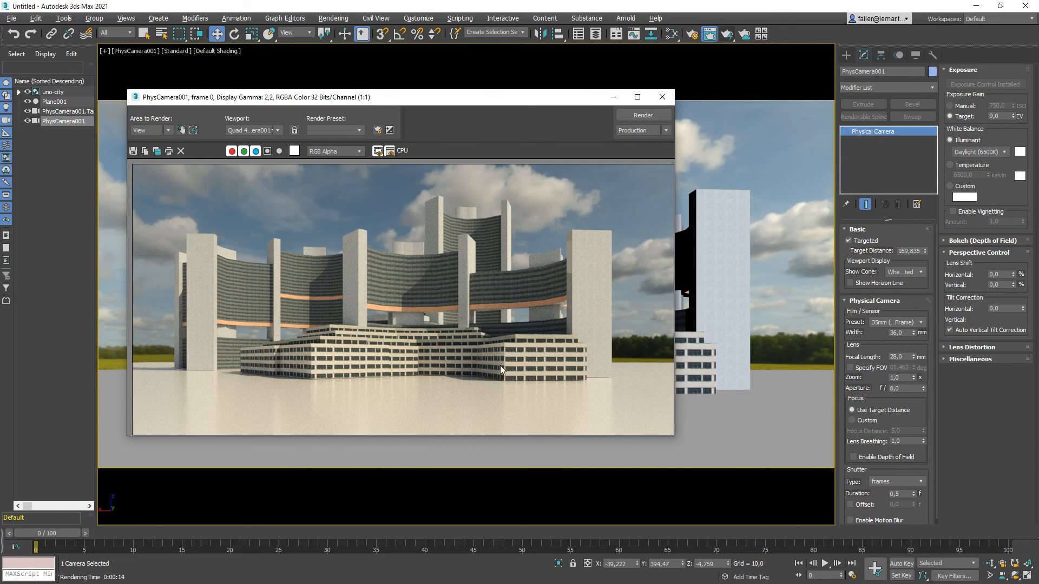
- Set the white balance illuminant in the environment's physical camera exposure control to Sunlight (5200K) and re-render the camera view
click(327, 24)
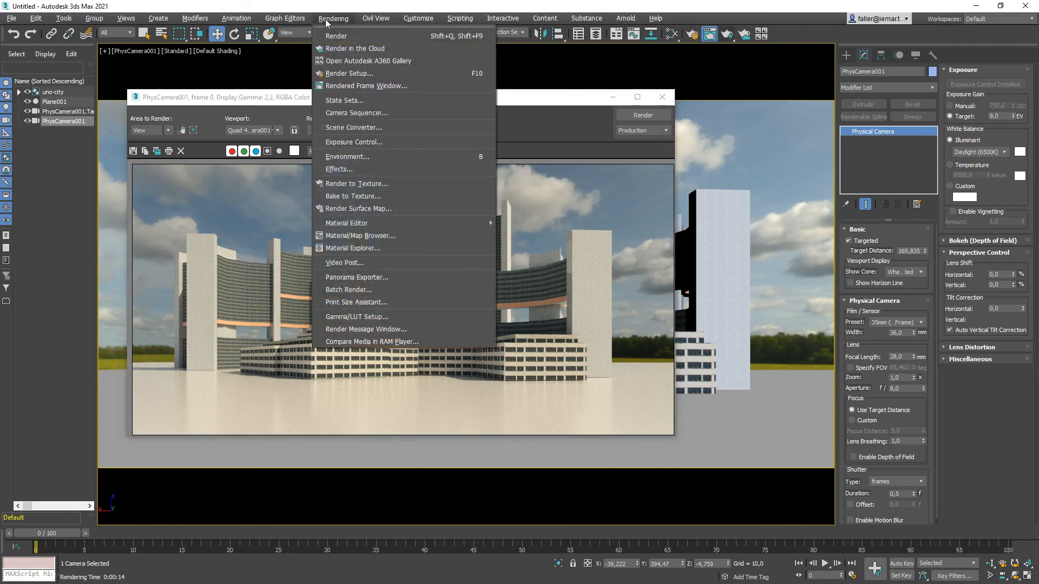
click(336, 153)
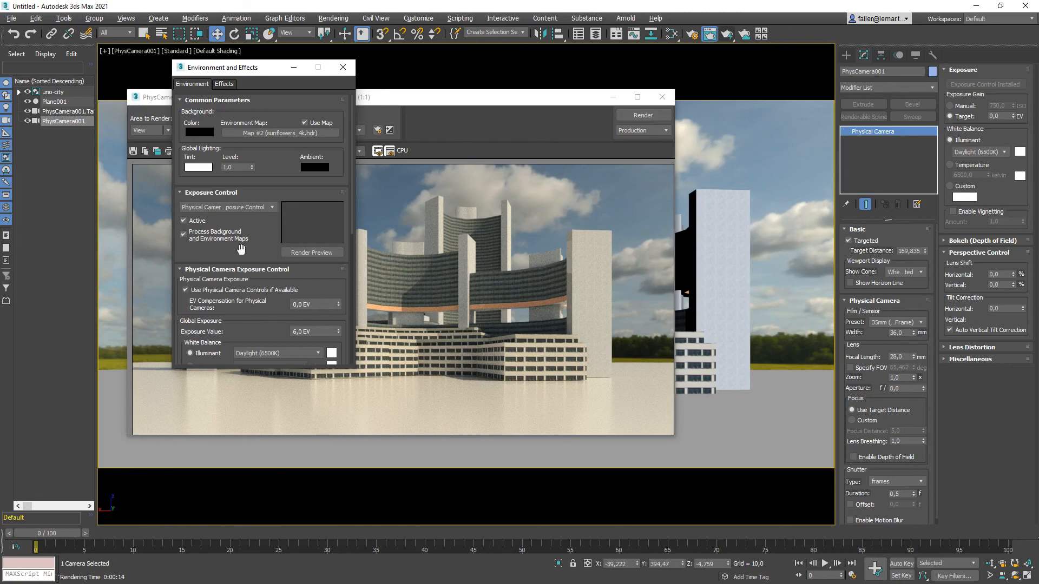
drag(250, 252, 250, 153)
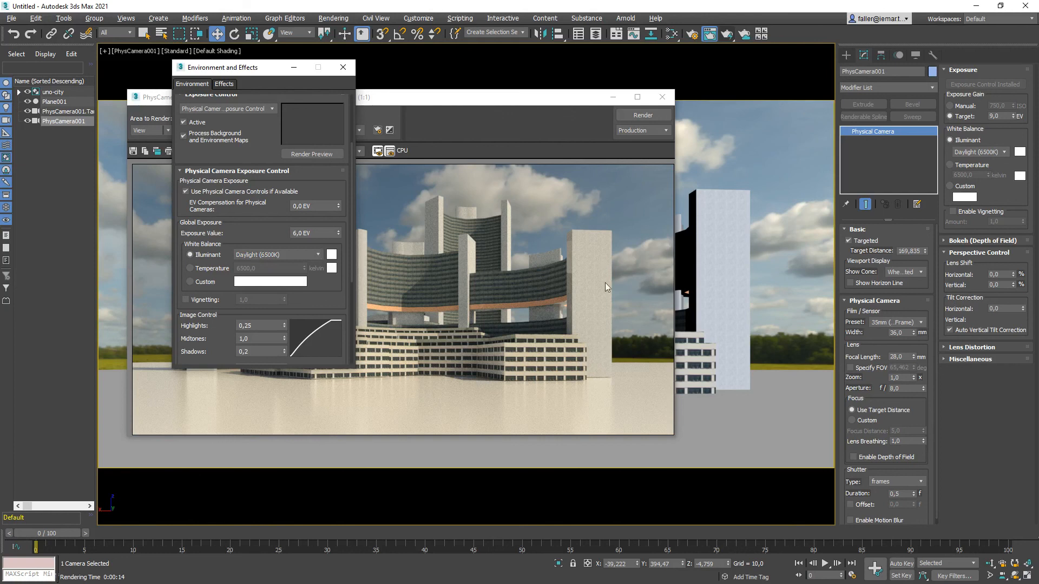
click(318, 256)
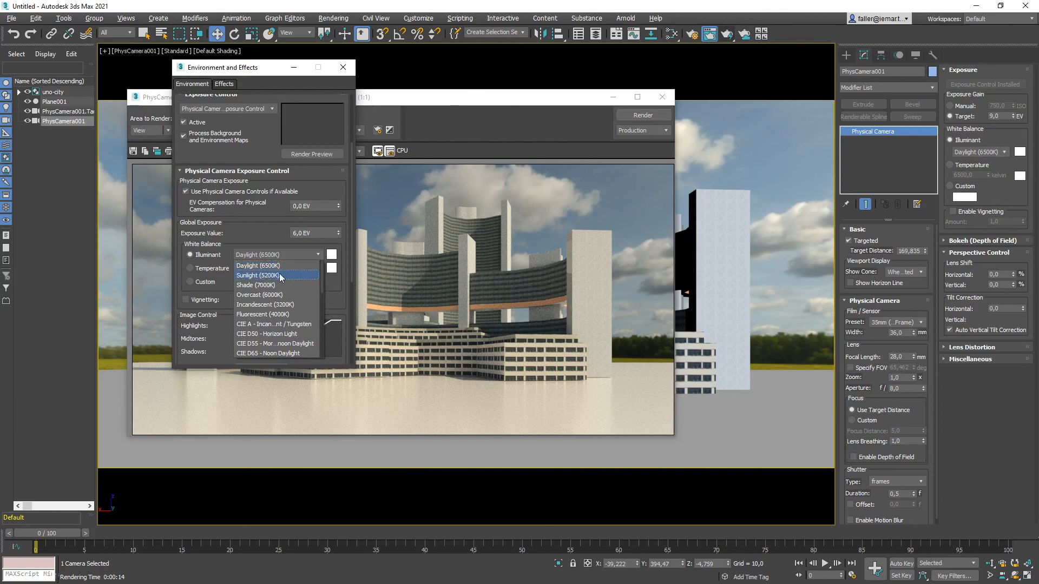
click(272, 281)
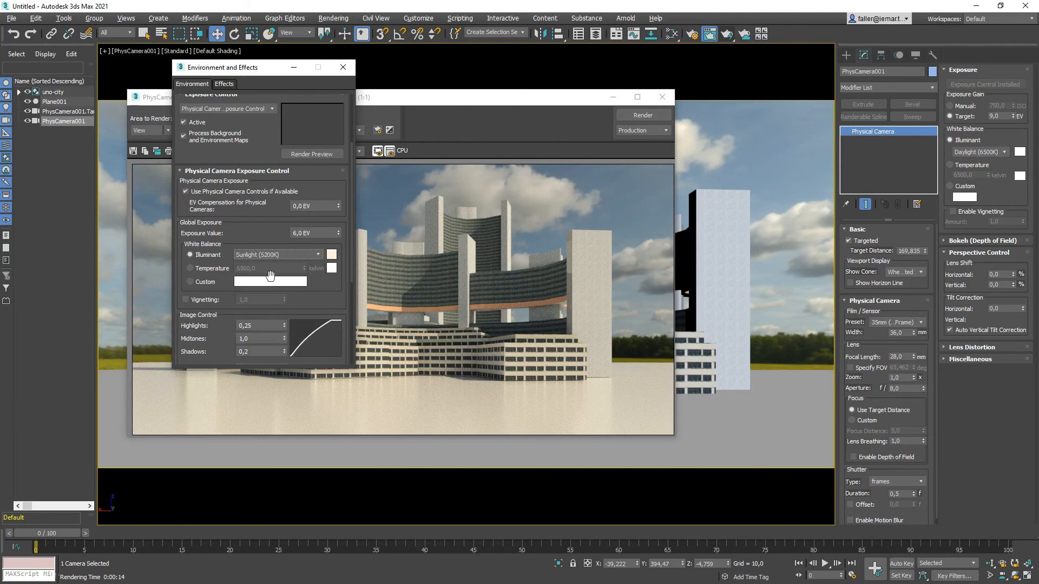
click(634, 115)
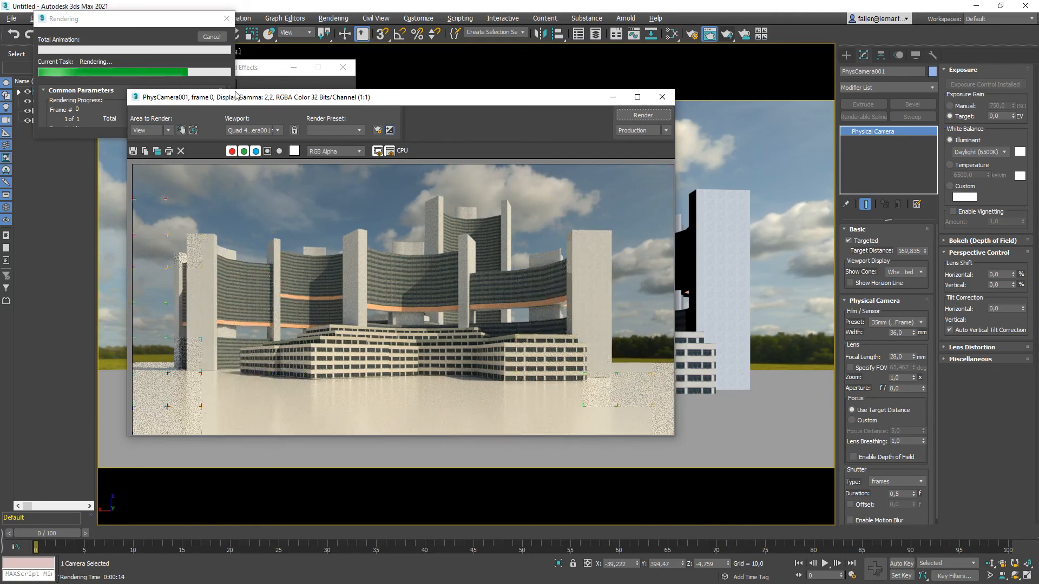
click(253, 75)
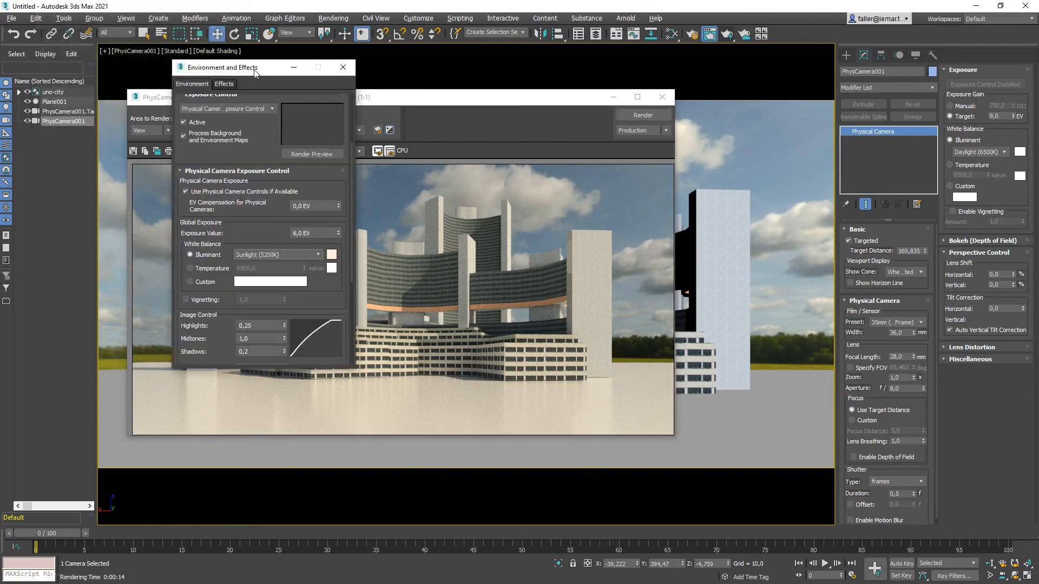
click(319, 254)
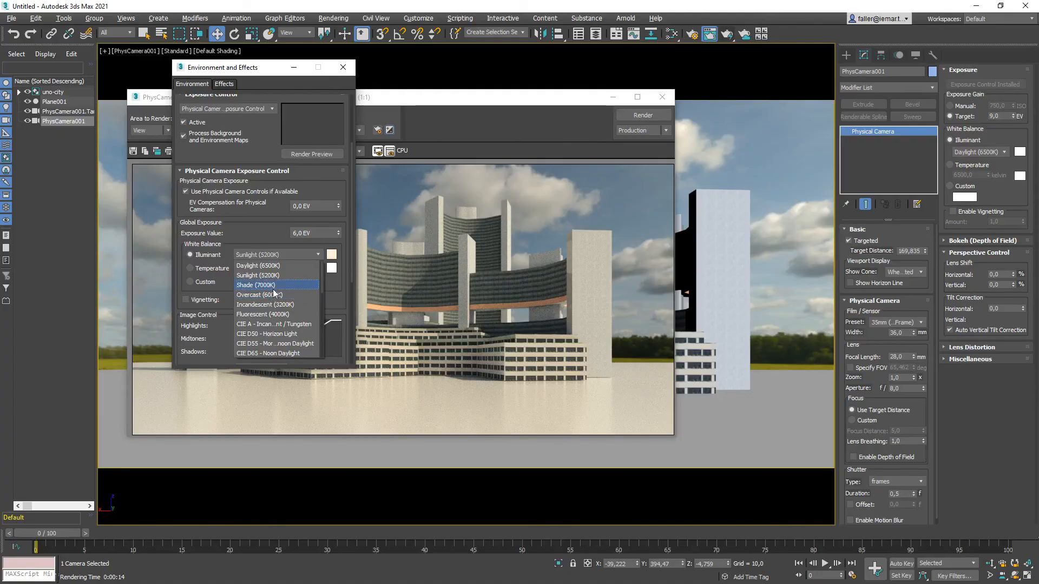
click(260, 248)
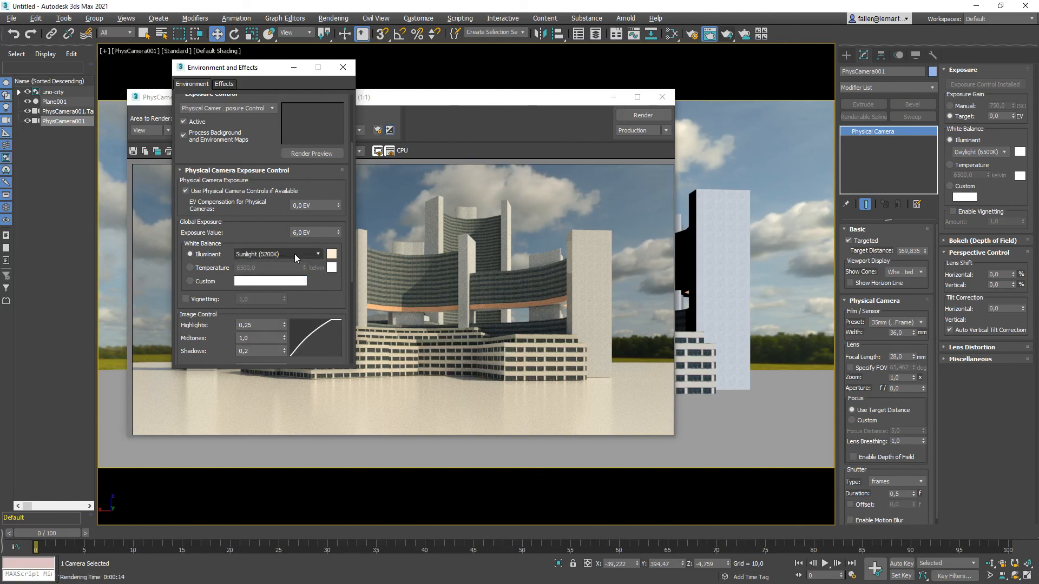
- Set the exposure control's white balance to a temperature of 4800 kelvin, re-render the camera view, and close the render and environment windows
click(190, 268)
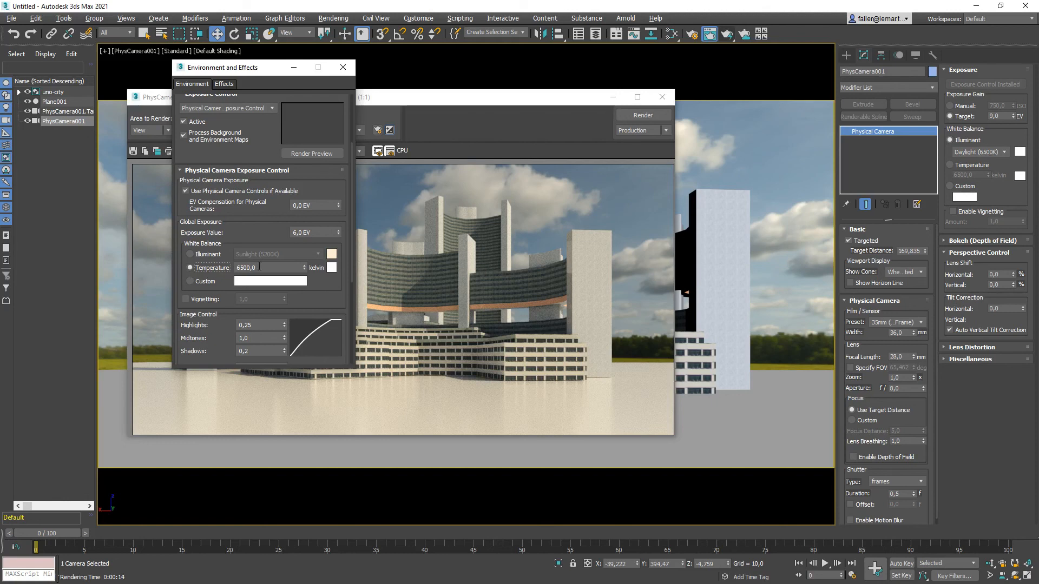
drag(279, 266, 147, 263)
text(4800)
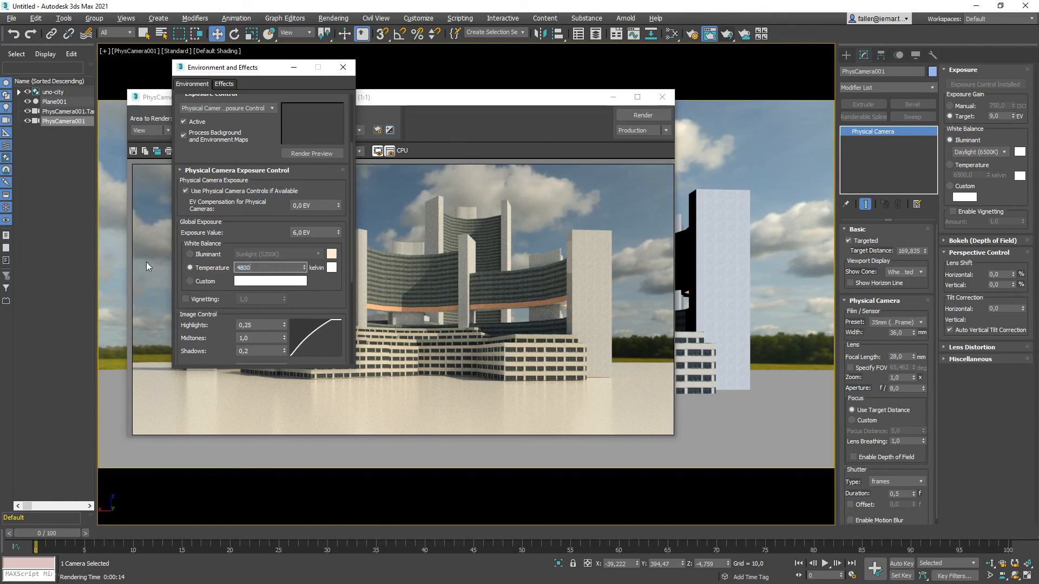
key(Return)
click(643, 114)
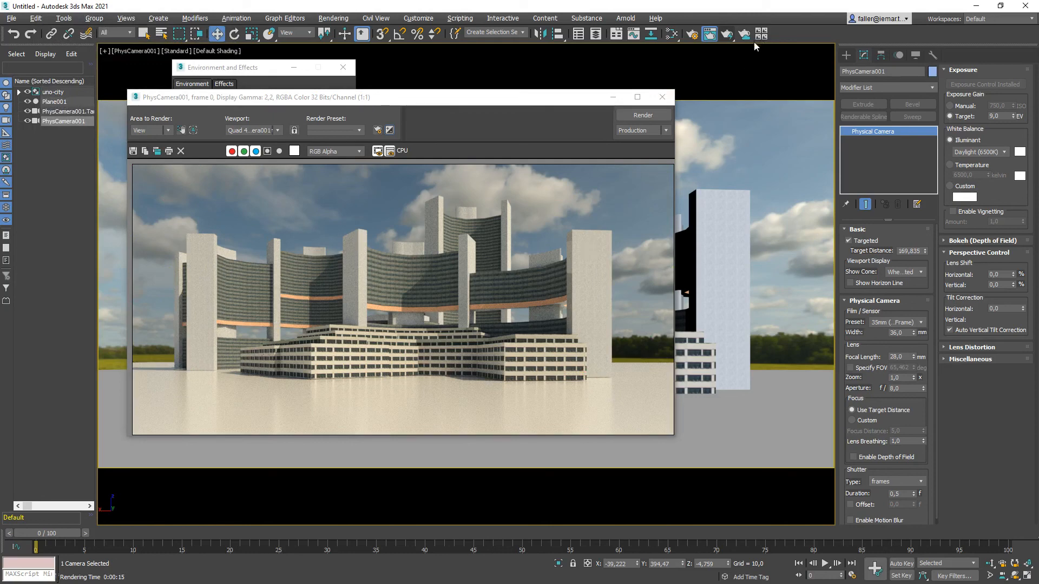
click(666, 94)
click(347, 70)
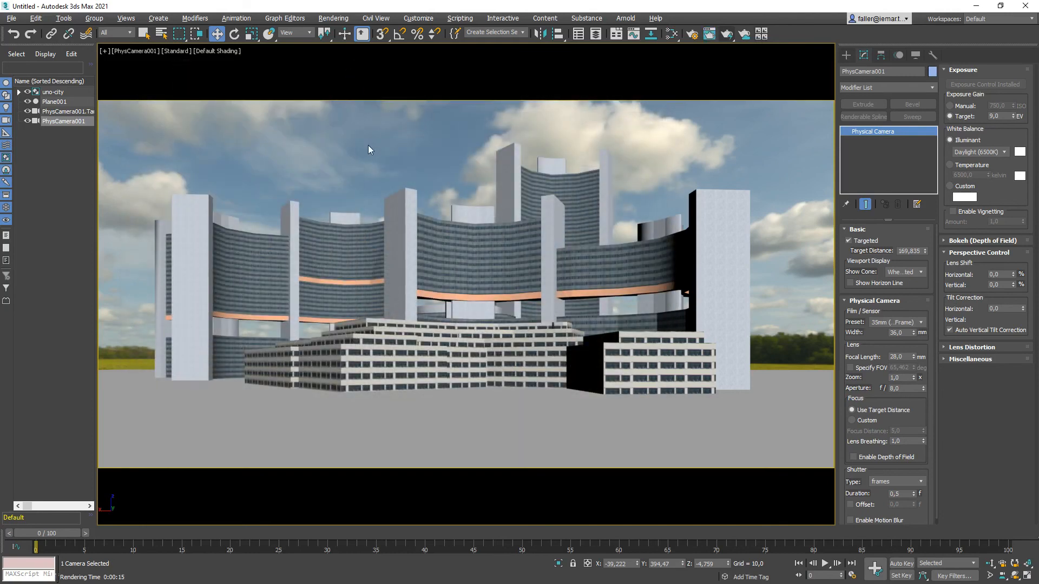
- Return to the four-viewport layout, turn the Left viewport into a shaded Front view of the buildings, and test-render it
key(alt+w)
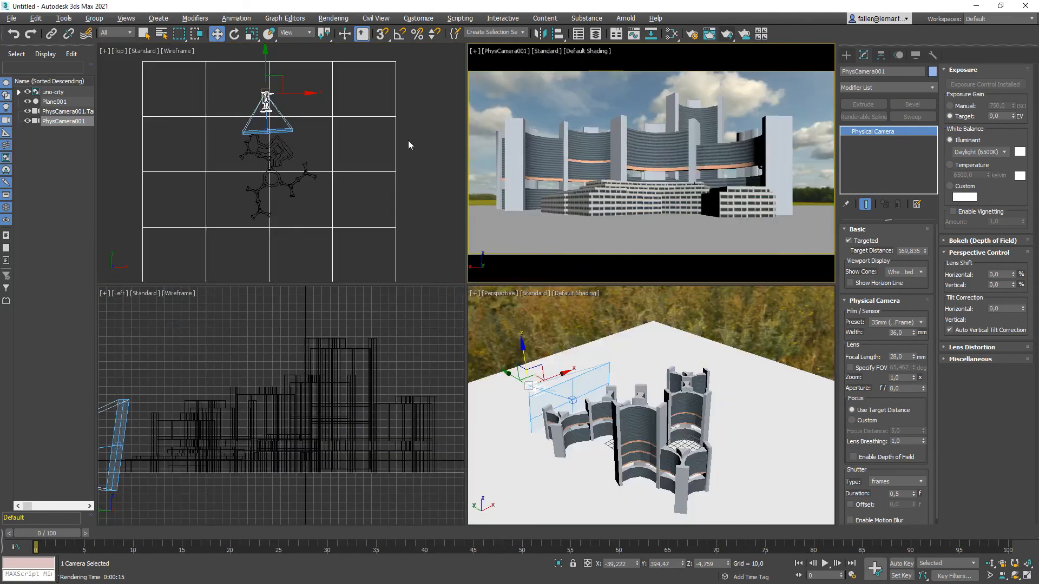
click(402, 229)
middle_drag(325, 358, 254, 358)
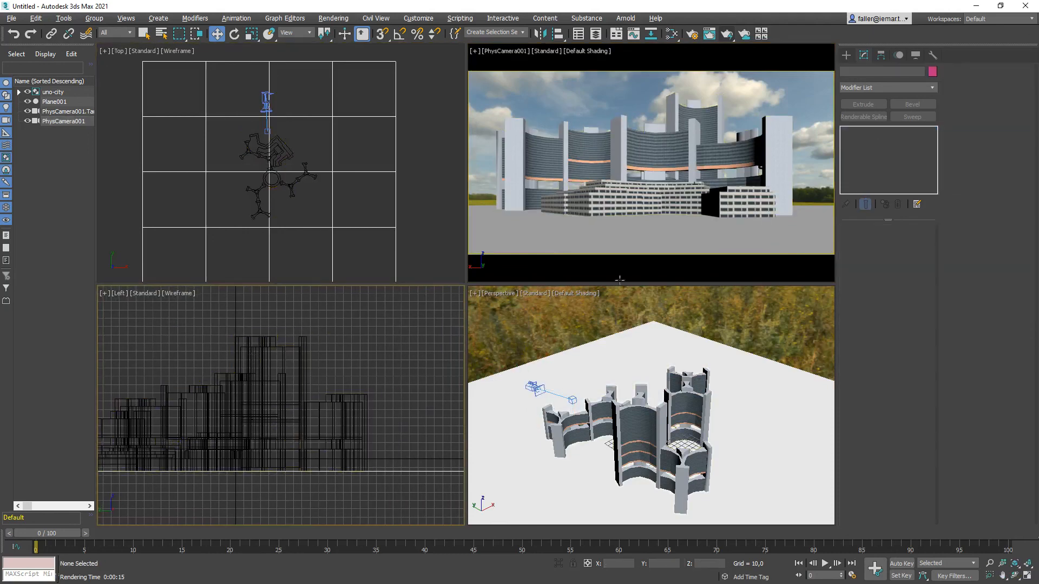
middle_drag(355, 405, 363, 403)
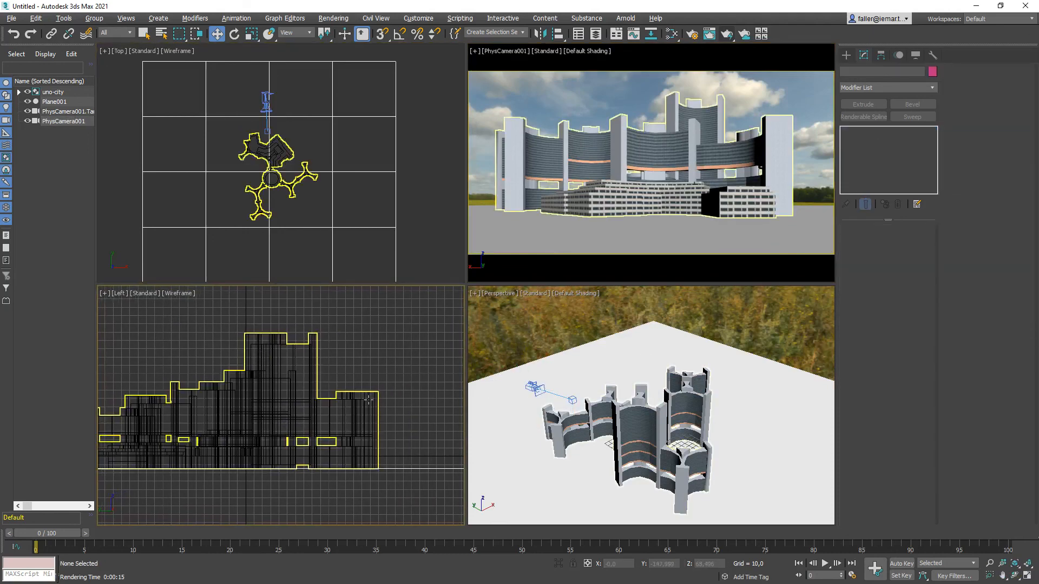
key(f)
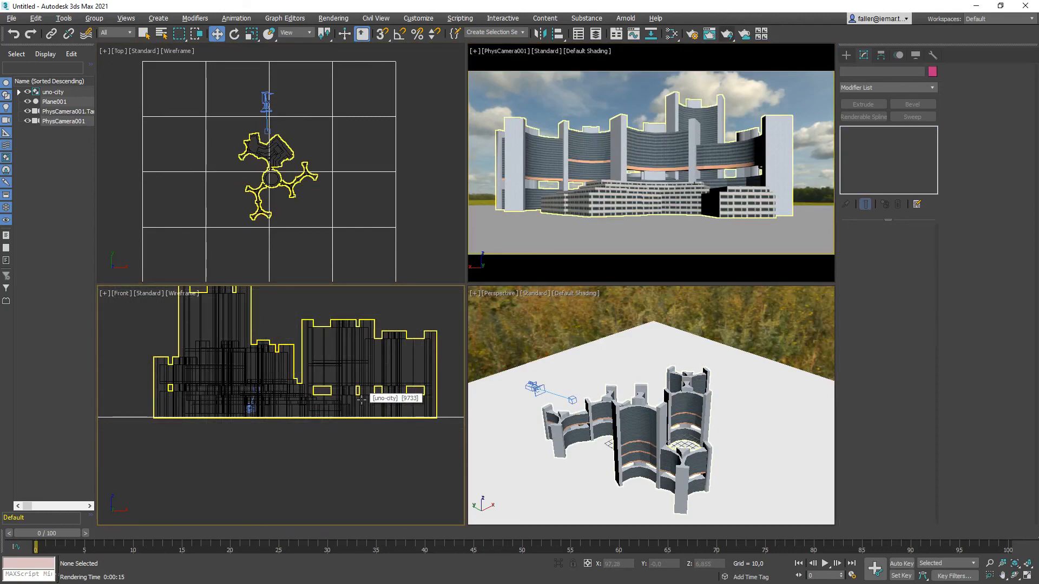
key(F3)
middle_drag(360, 394, 347, 434)
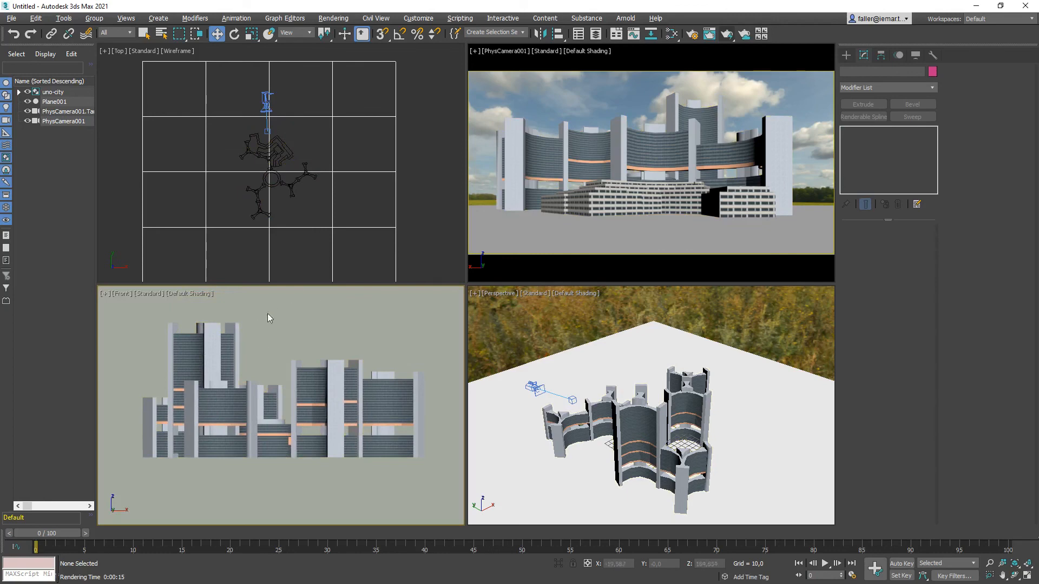
click(727, 34)
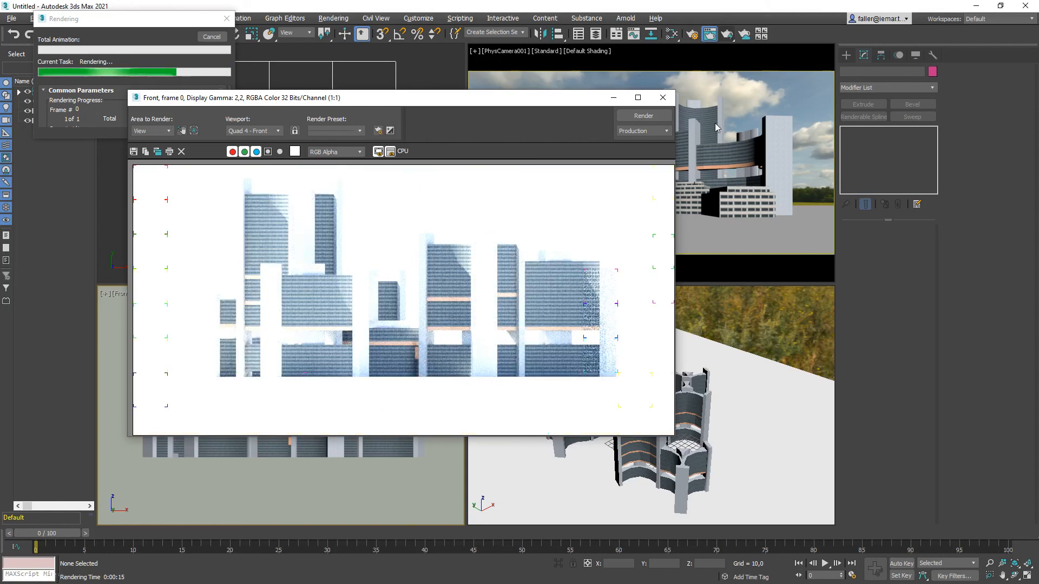
click(663, 98)
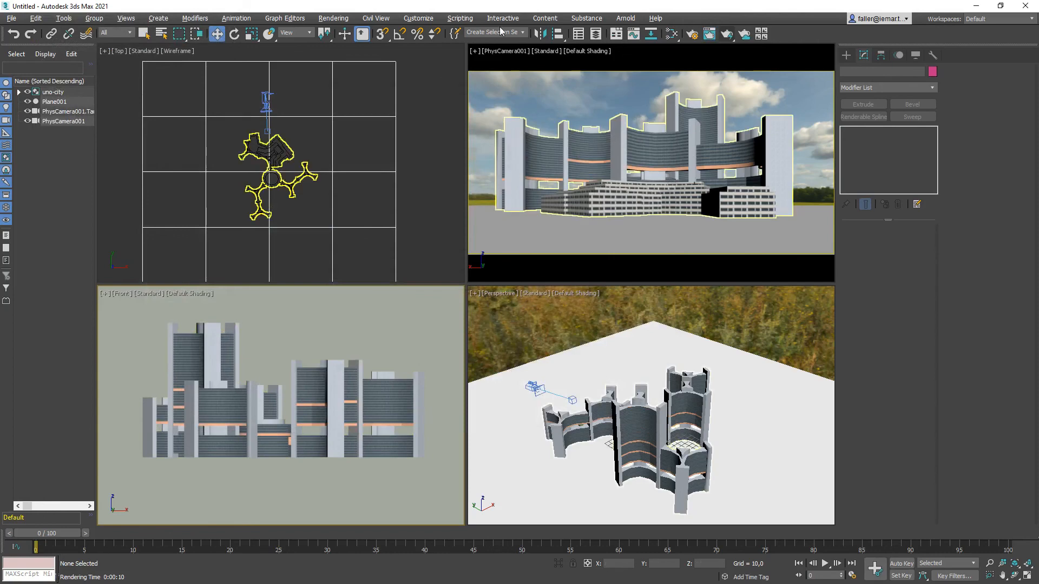
- Change the scene's exposure control in the environment settings to Logarithmic Exposure Control
click(333, 18)
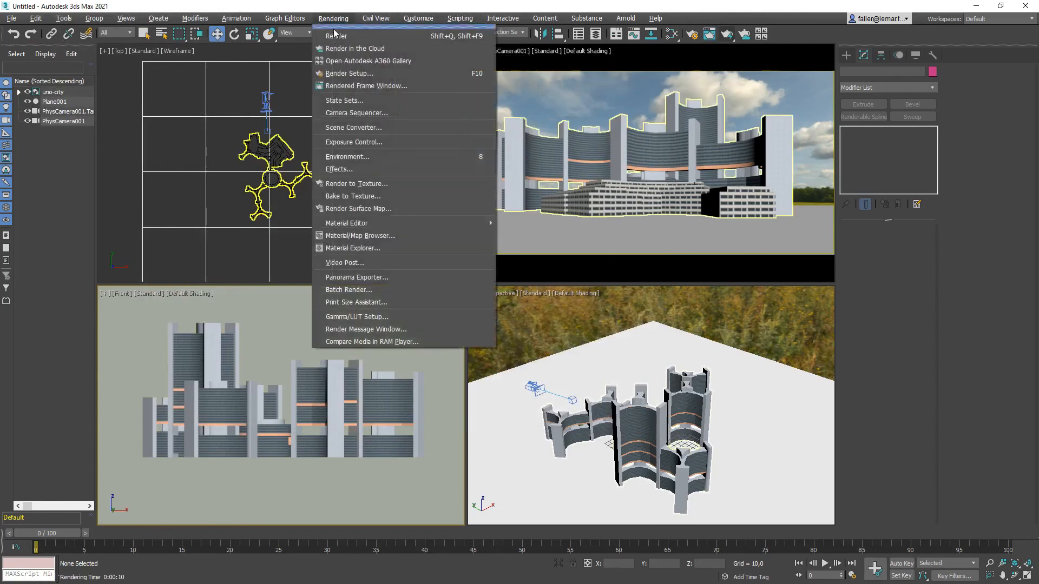
click(346, 156)
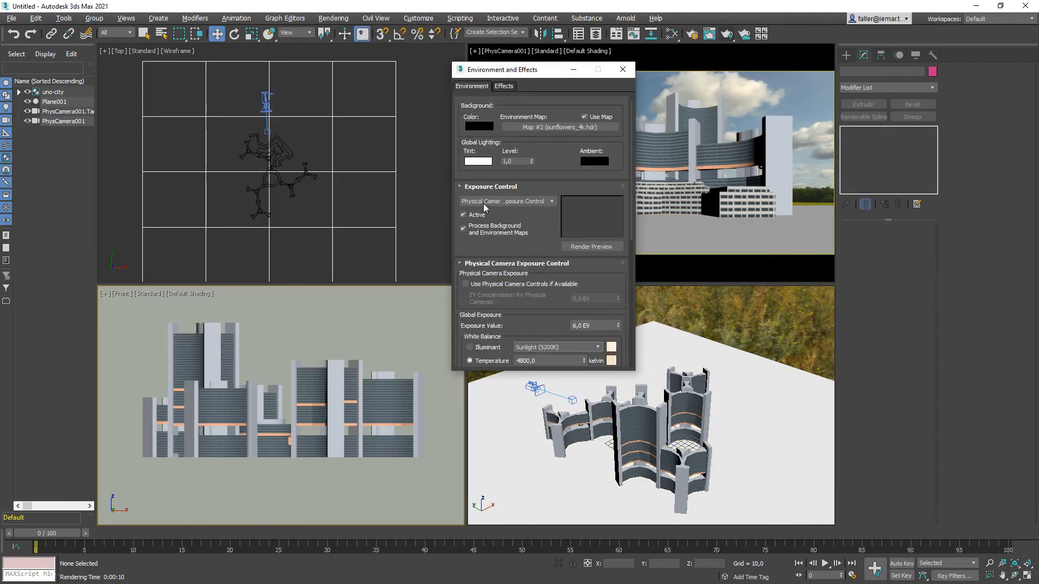
click(484, 204)
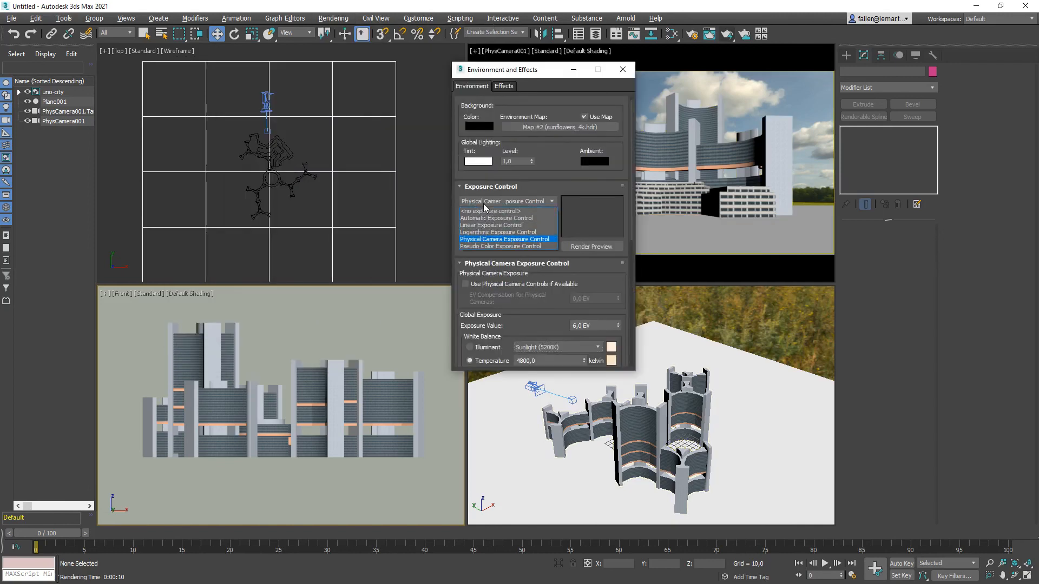
click(494, 232)
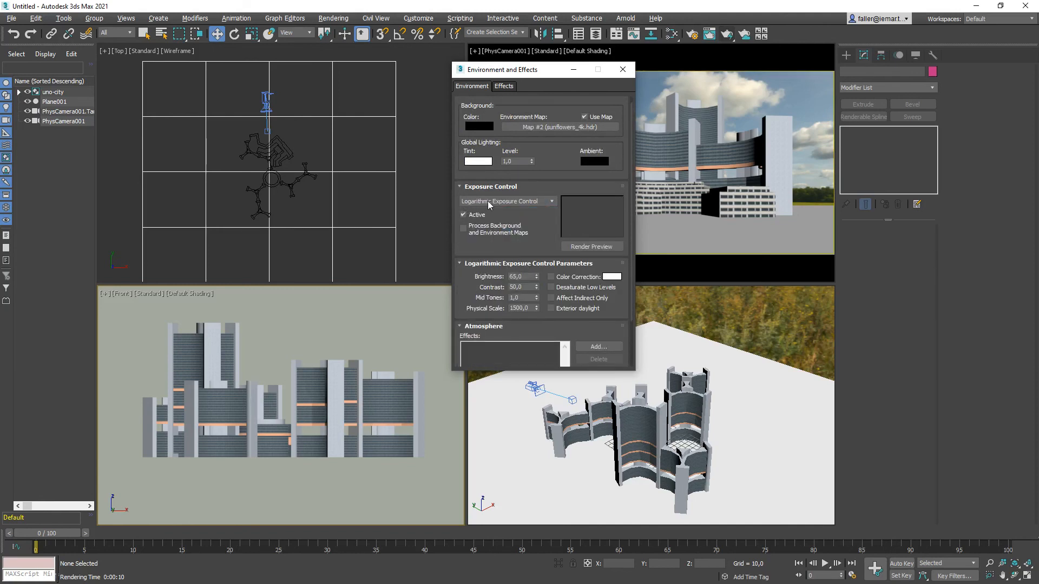
- Test-render the Front view with the logarithmic exposure, cancel the render early, and close the rendered frame
right_click(348, 383)
click(318, 377)
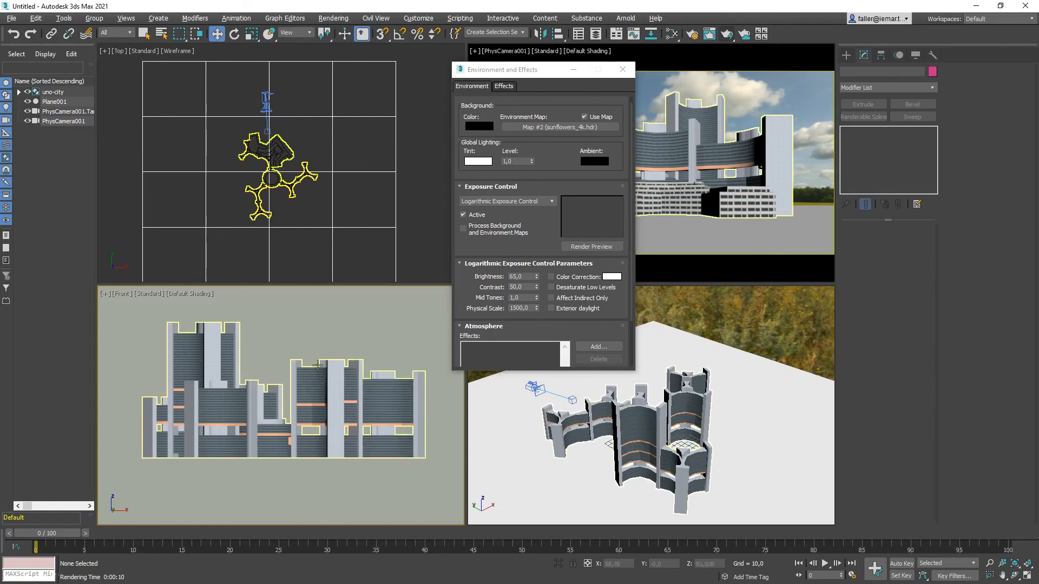
right_click(304, 348)
click(270, 347)
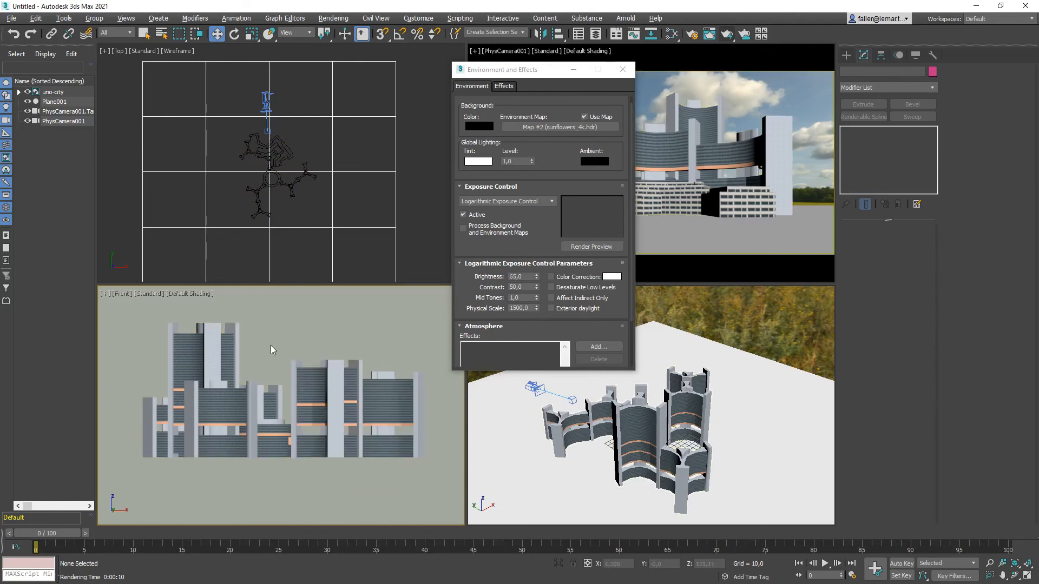
click(726, 34)
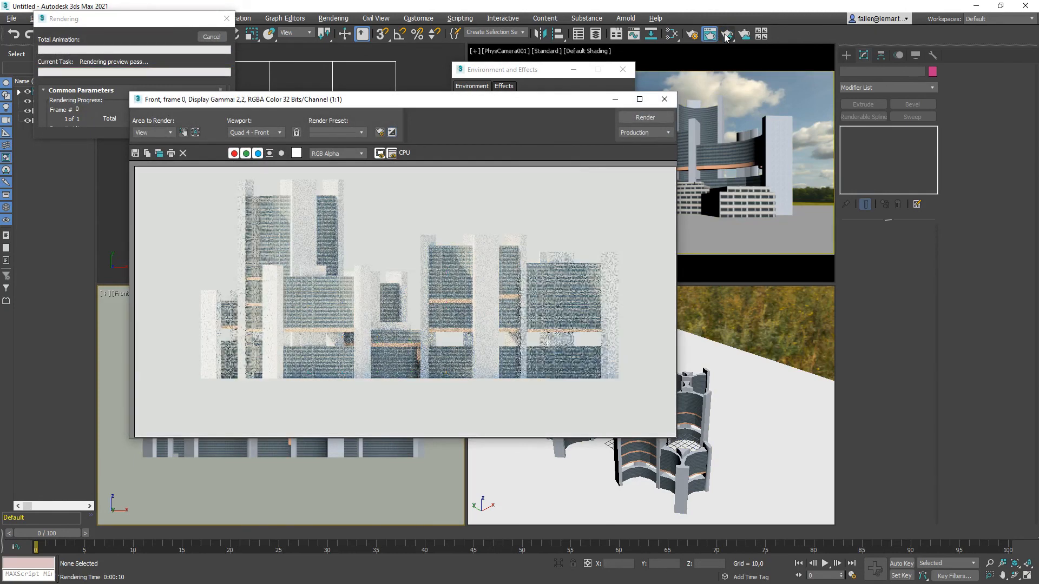
click(212, 37)
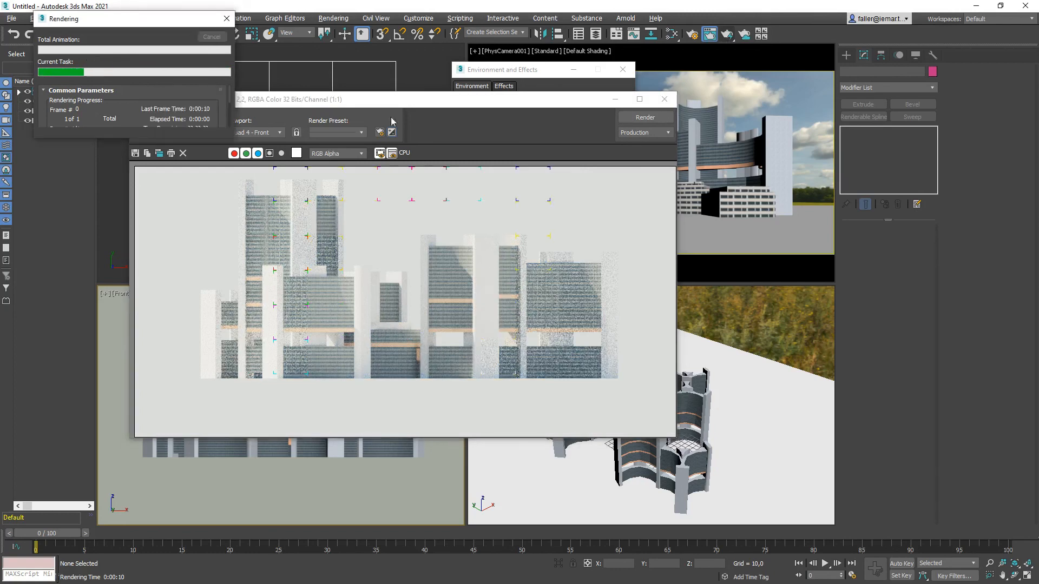
drag(411, 99, 479, 288)
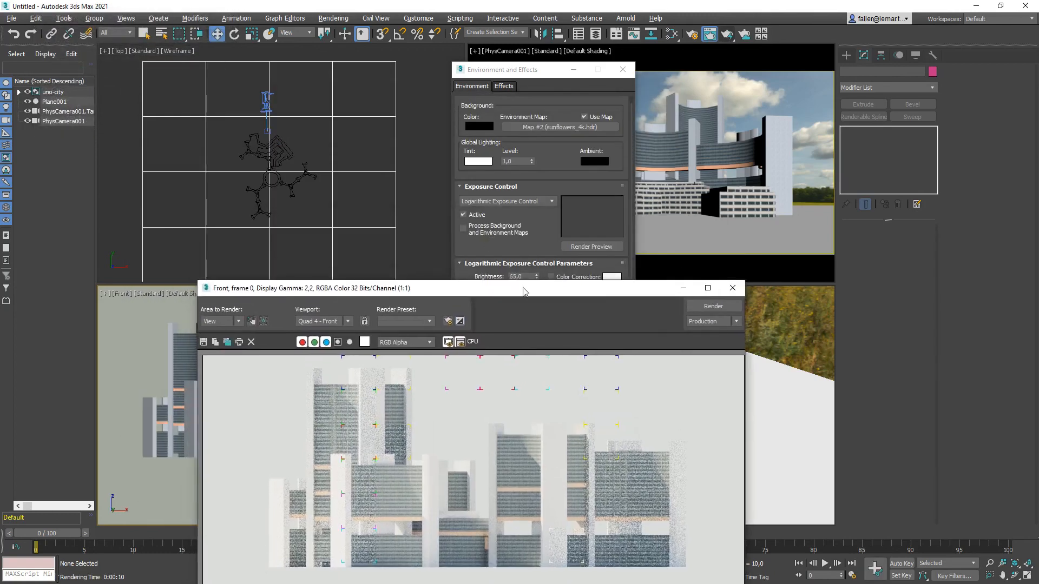
click(733, 288)
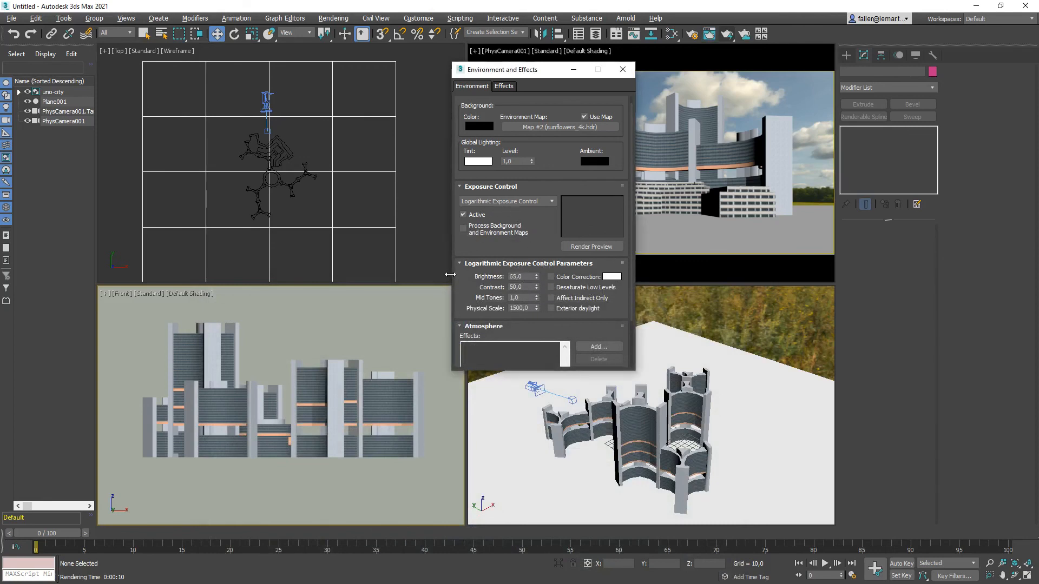
- Set the logarithmic exposure brightness to 50 and render the Front view again
double_click(523, 276)
text(50)
key(Return)
right_click(281, 353)
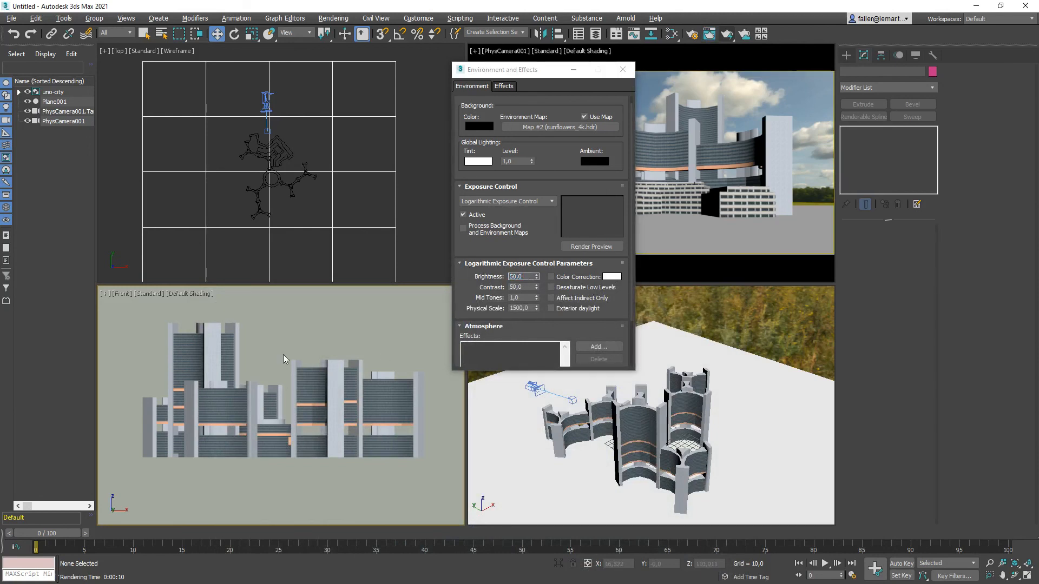
click(187, 369)
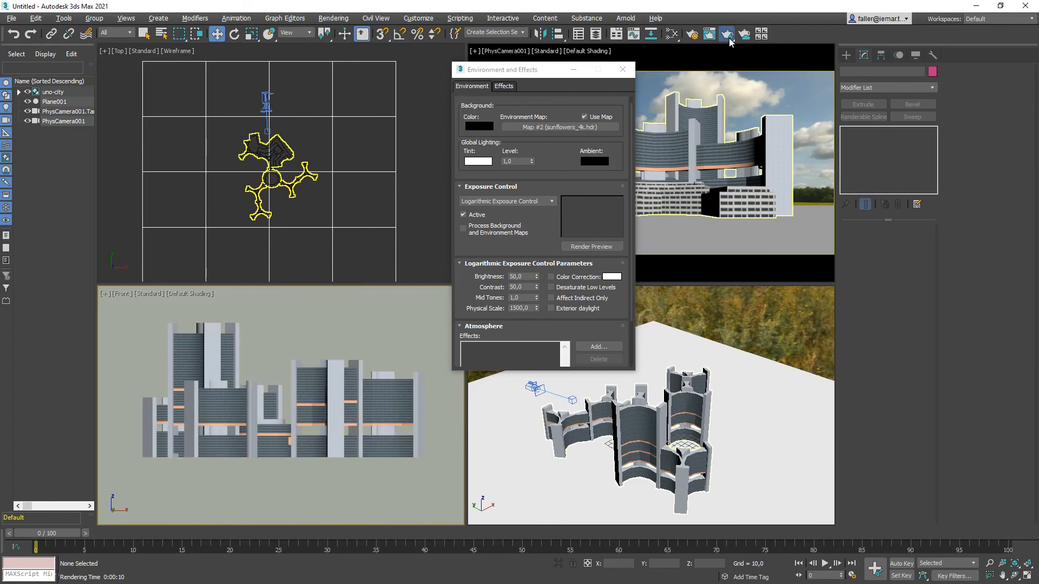
click(729, 39)
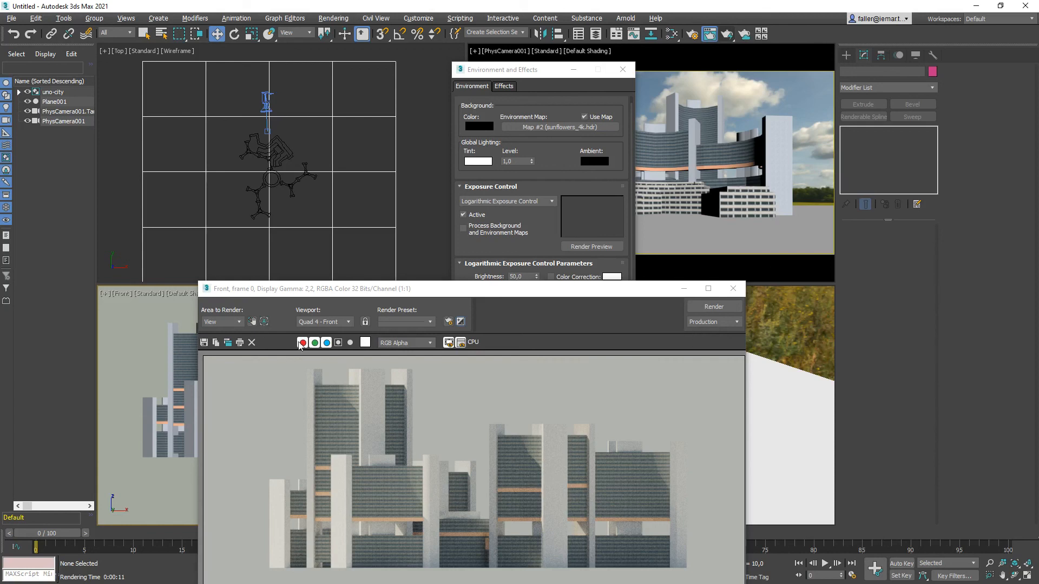
- Check the alpha channel of the front render, return to the color image, and close the render and environment windows
click(338, 343)
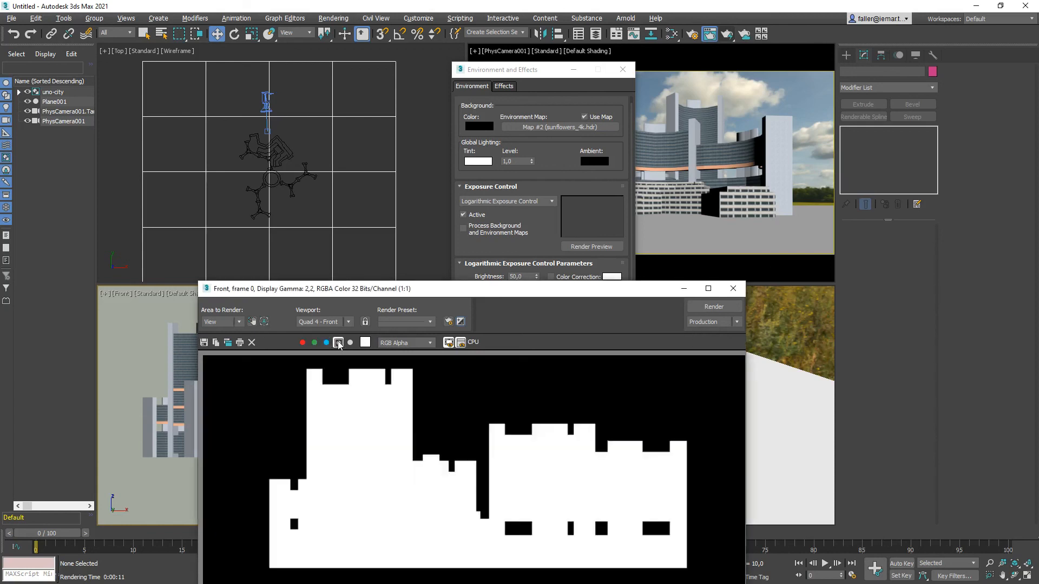
click(338, 342)
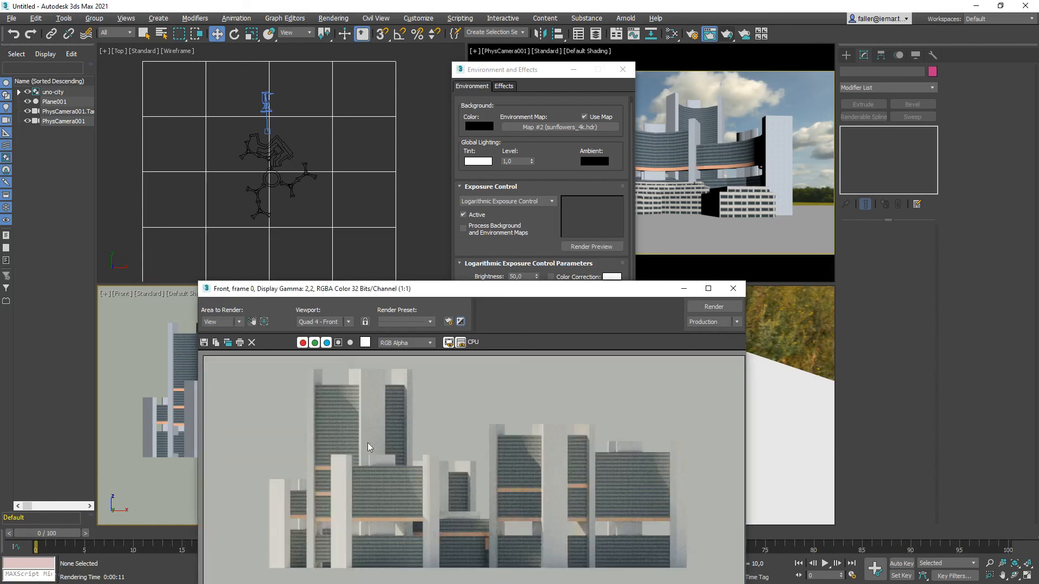
click(734, 290)
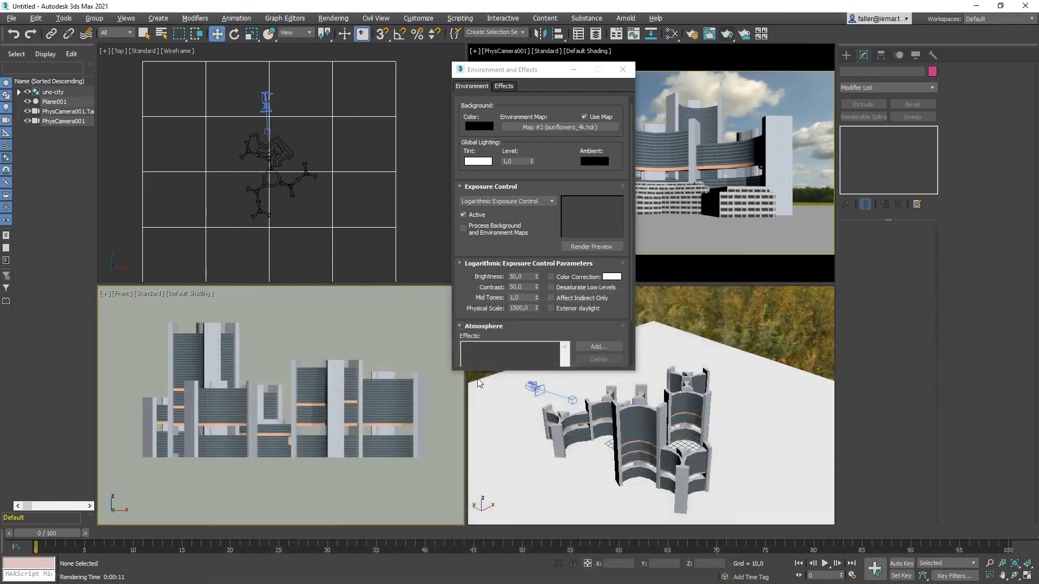
click(623, 69)
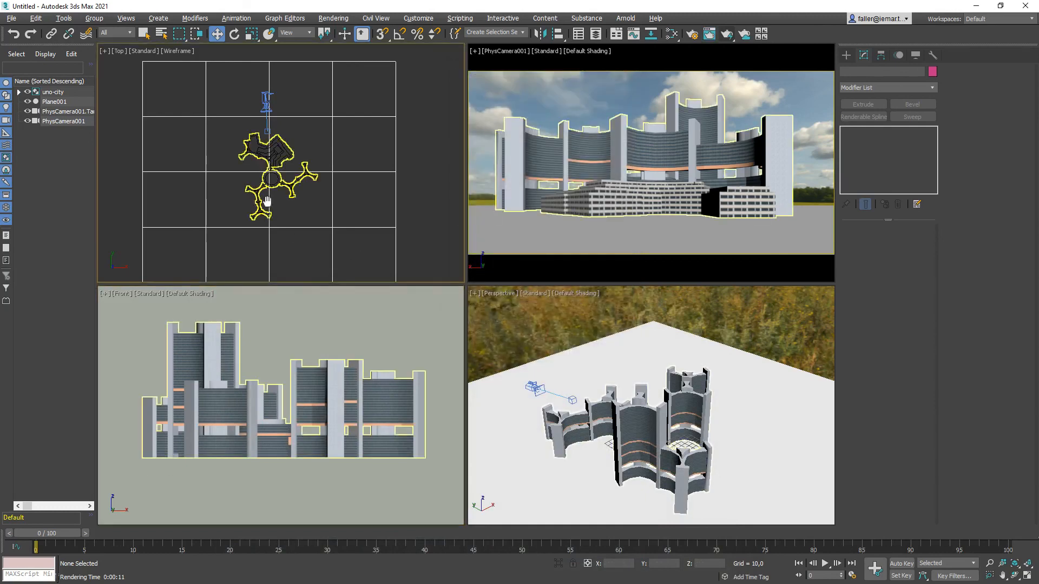
- Place a standard Target camera in the Top view, aimed diagonally at the buildings with a target distance of about 257
middle_drag(267, 202, 262, 180)
click(846, 56)
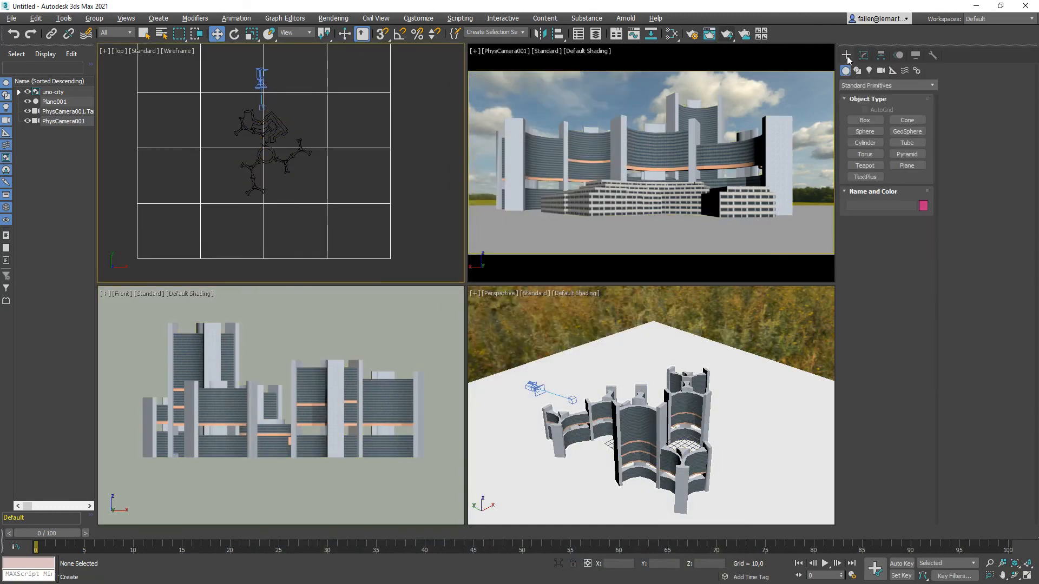
click(880, 70)
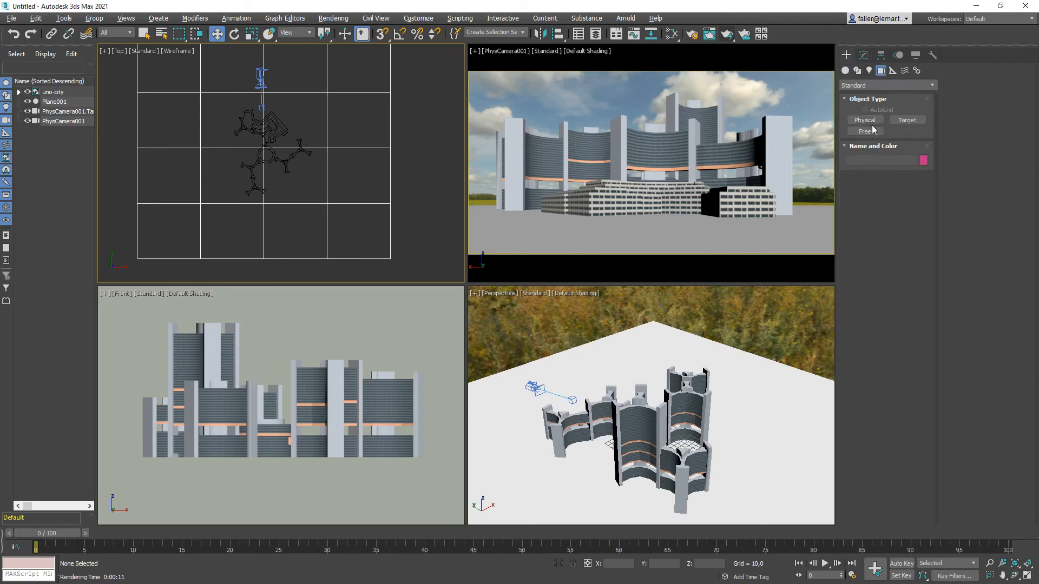
click(903, 120)
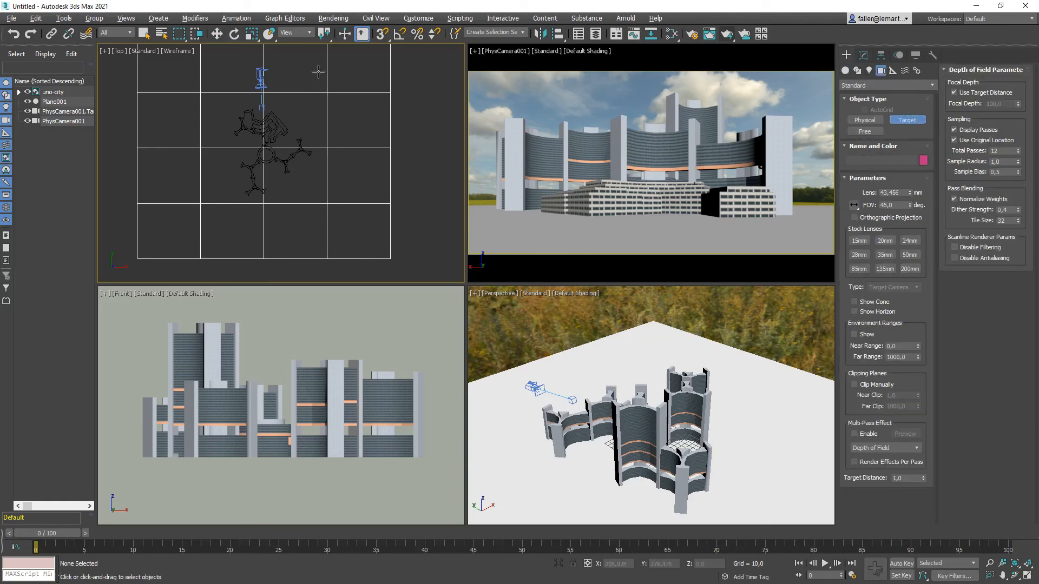
drag(322, 60, 287, 114)
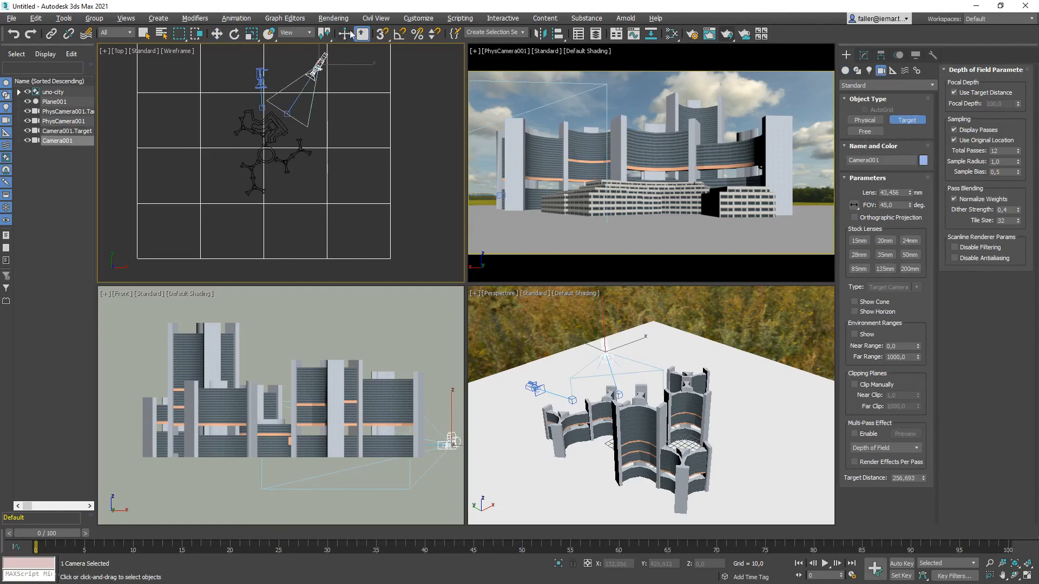
- Show the new target camera's view in the Perspective viewport and enable Orthographic Projection for the camera
click(863, 55)
key(w)
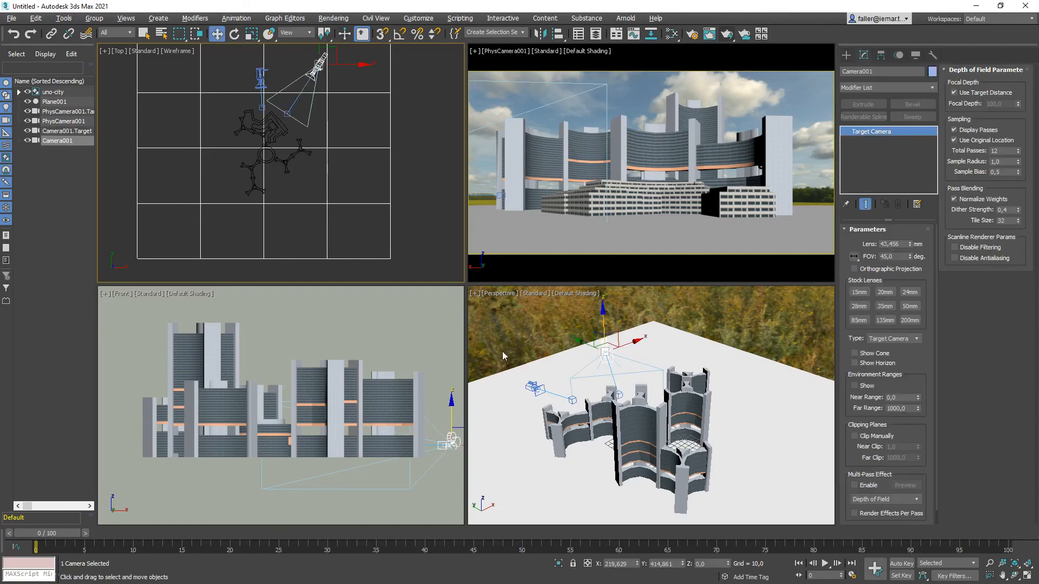
right_click(502, 350)
key(c)
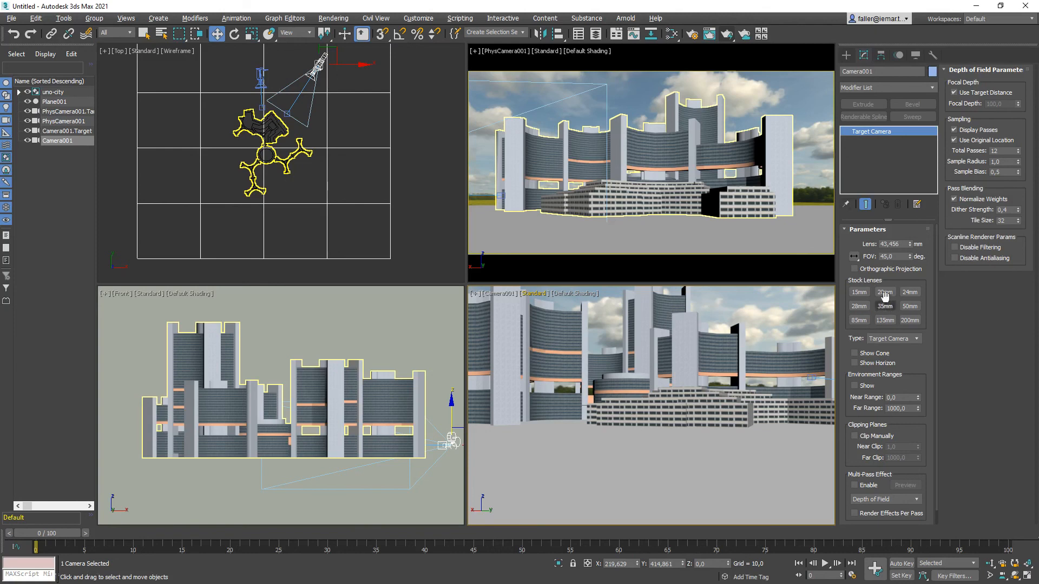
click(854, 268)
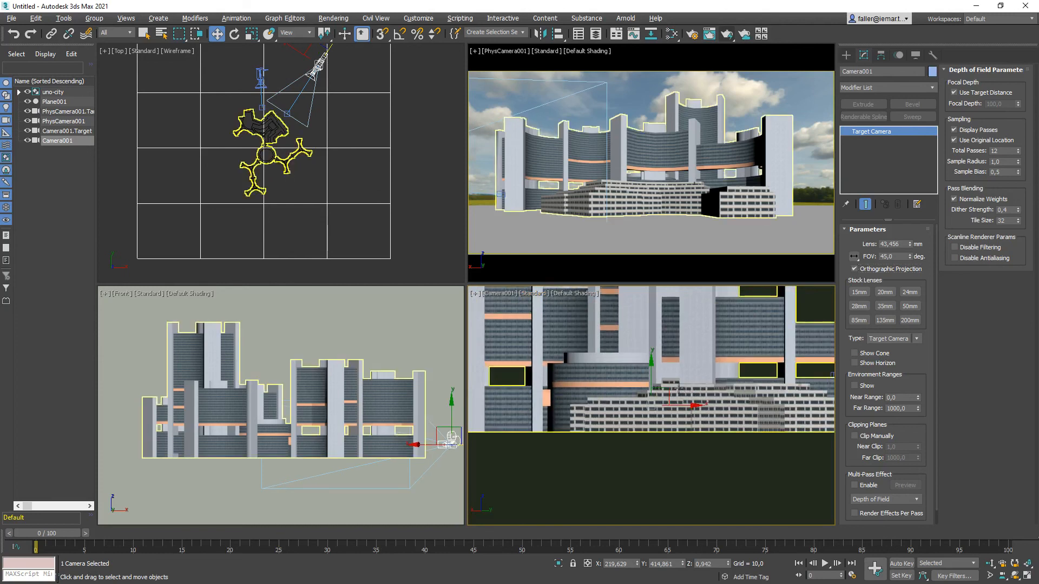
- Widen the target camera's lens to 21.456 mm and pan its orthographic view vertically to frame the whole building complex
middle_drag(328, 68, 327, 88)
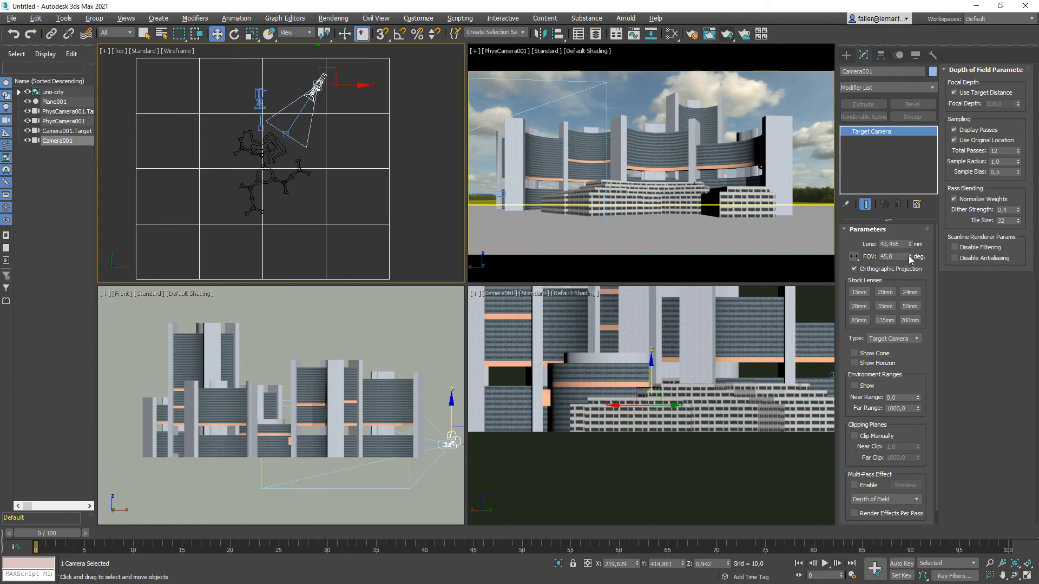
drag(909, 243, 910, 252)
middle_drag(672, 401, 669, 430)
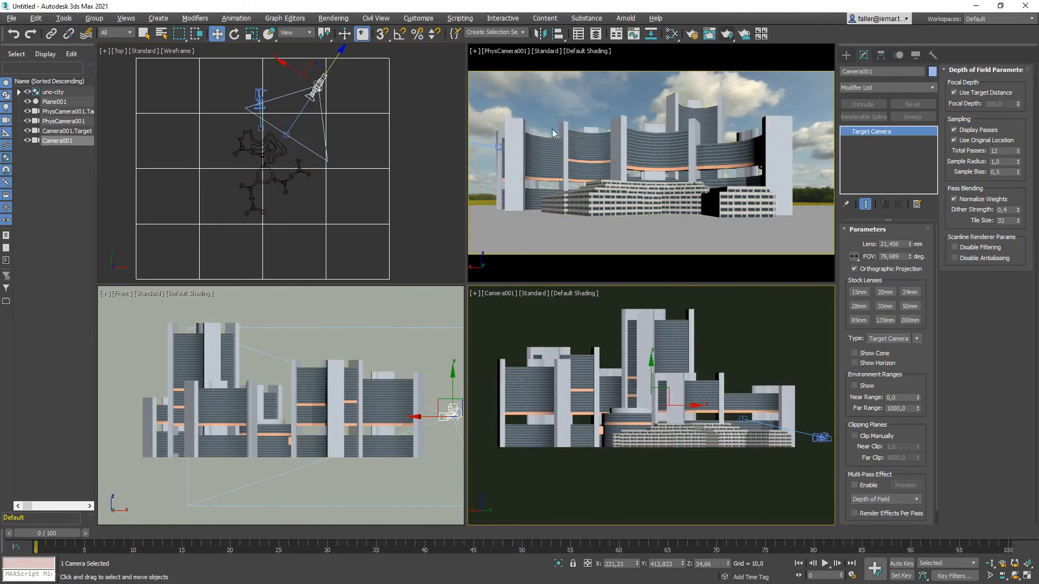
- Render the orthographic target camera view and close the rendered frame window
click(728, 35)
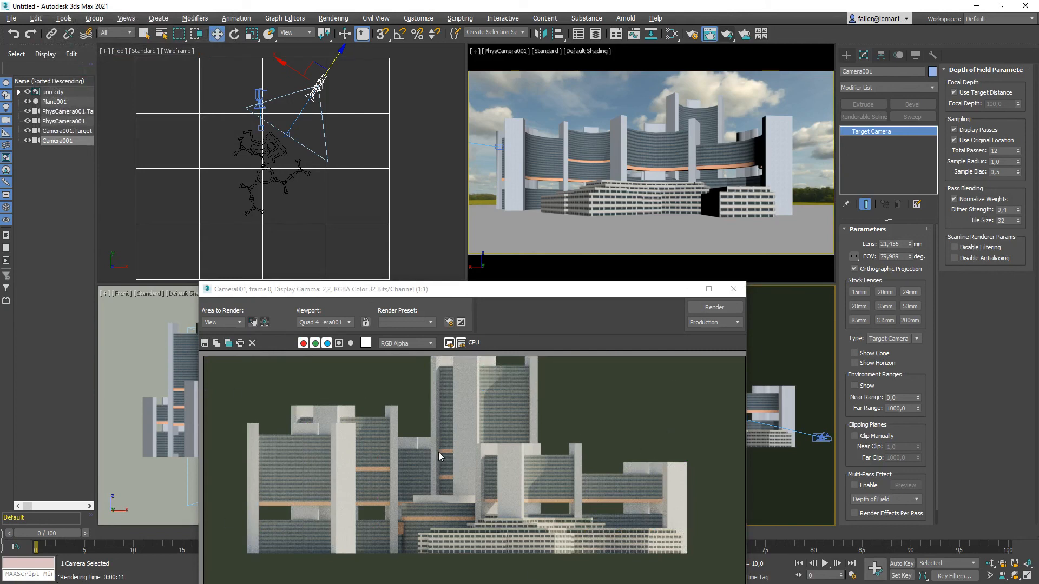
click(734, 292)
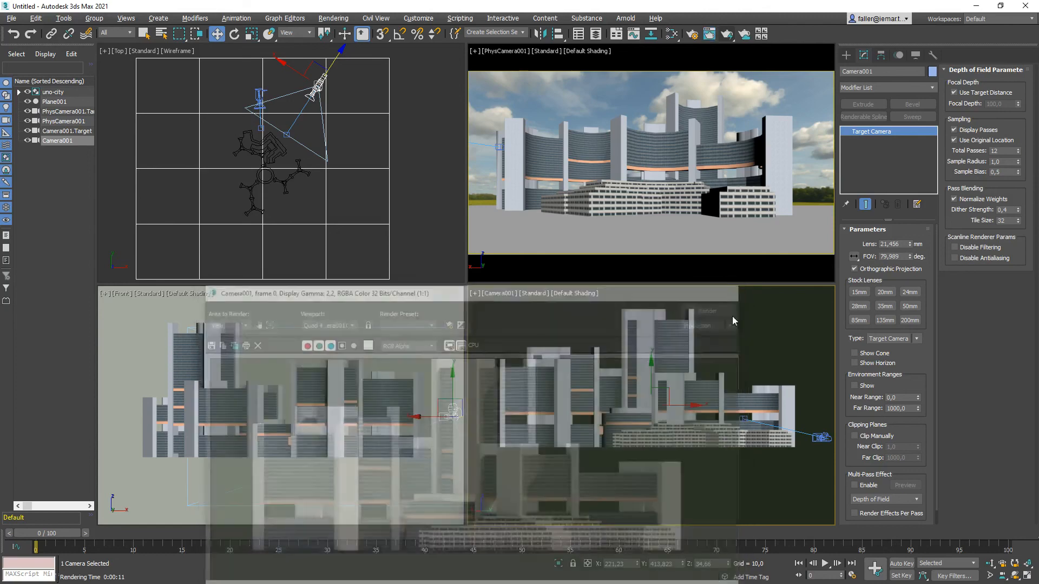
middle_drag(361, 130, 367, 127)
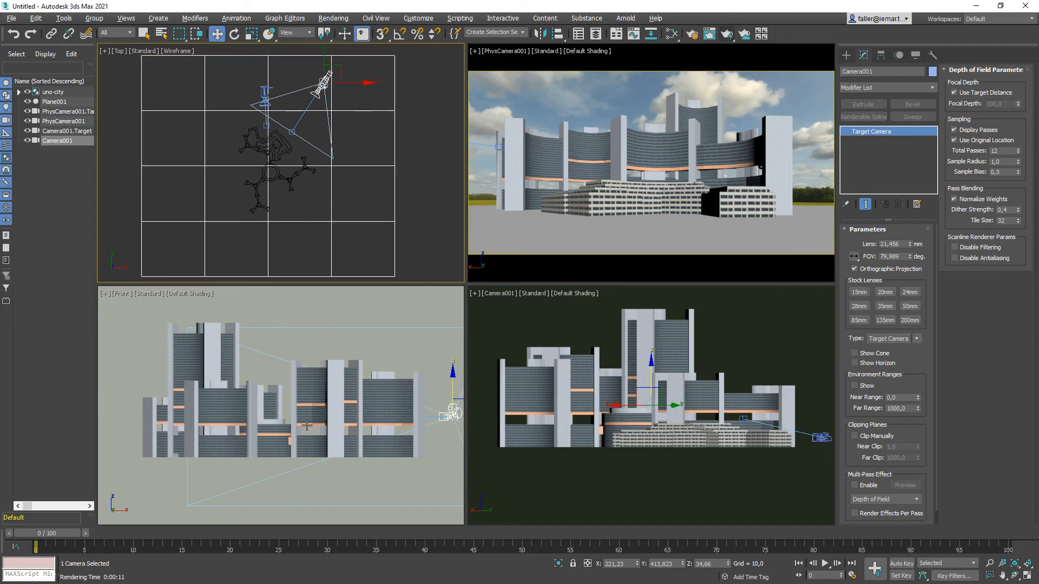
- Switch the environment's exposure control from logarithmic to Physical Camera Exposure Control and close the environment settings
click(334, 18)
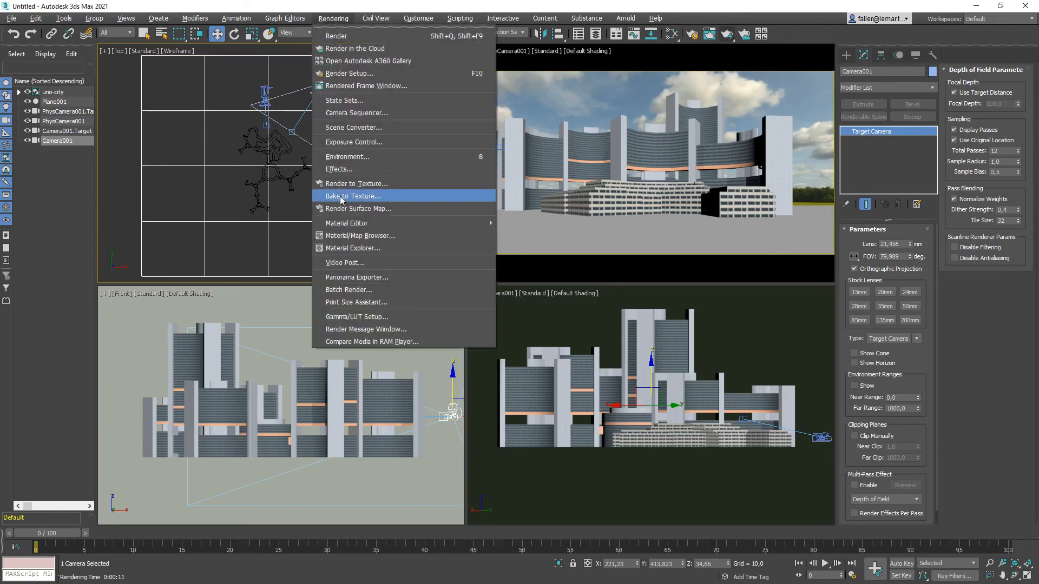
click(339, 158)
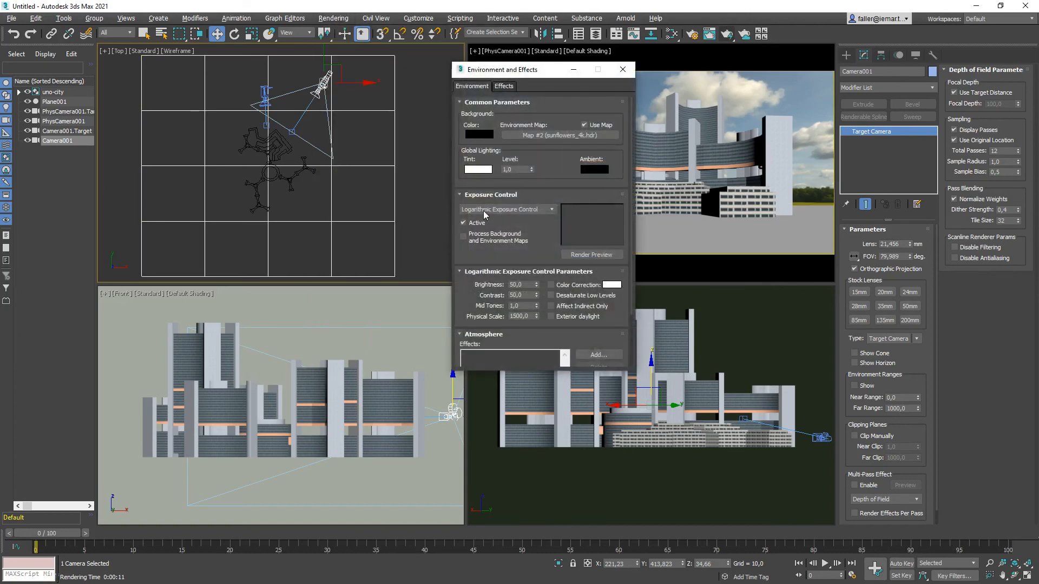
click(505, 209)
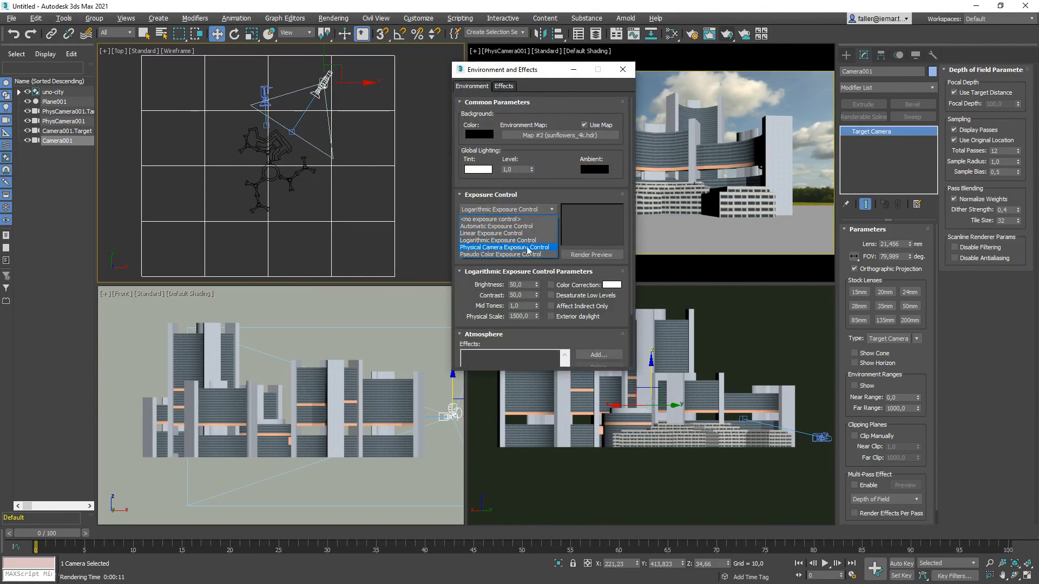
click(488, 248)
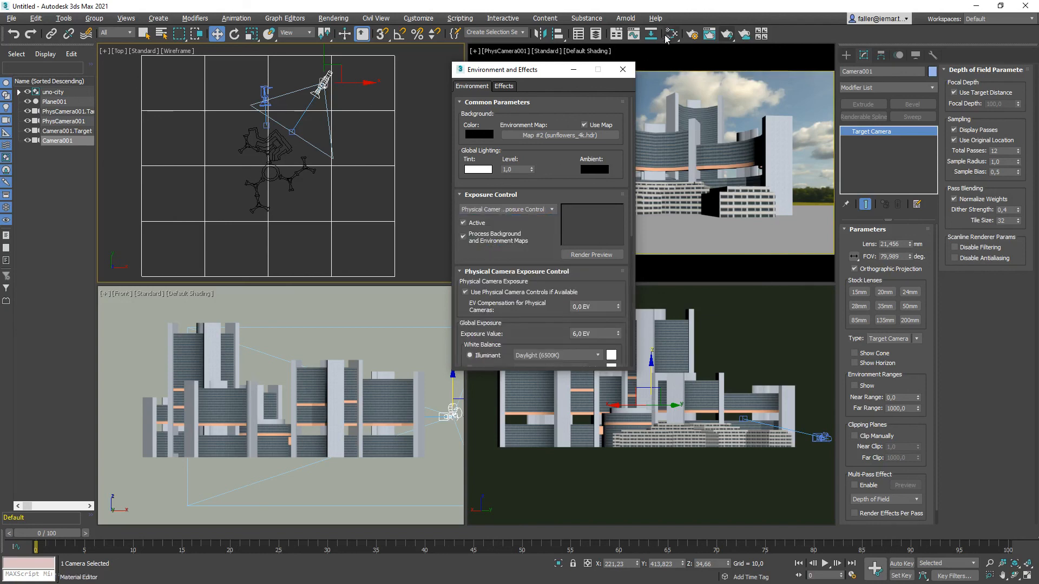
click(623, 70)
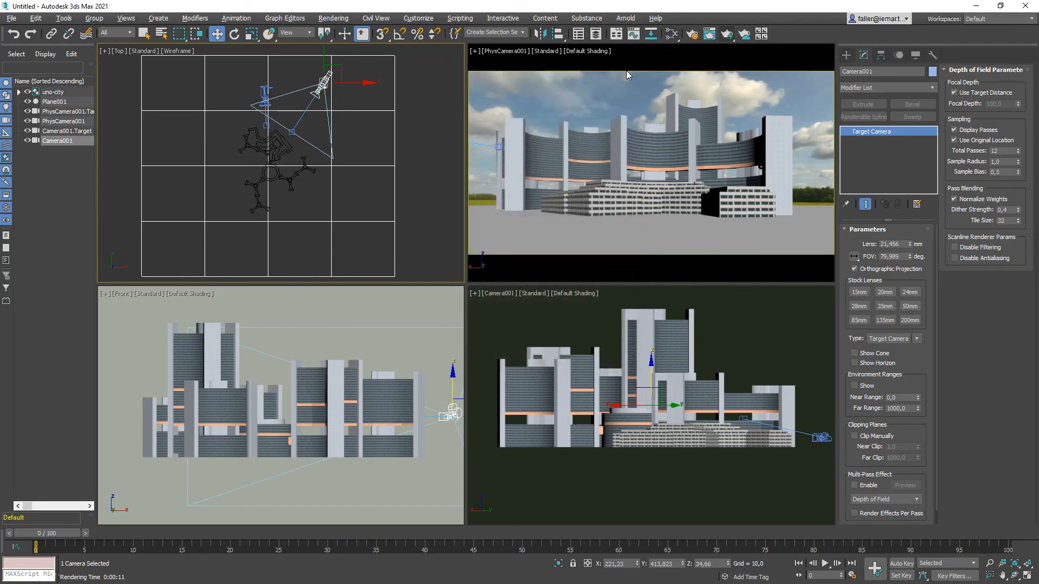